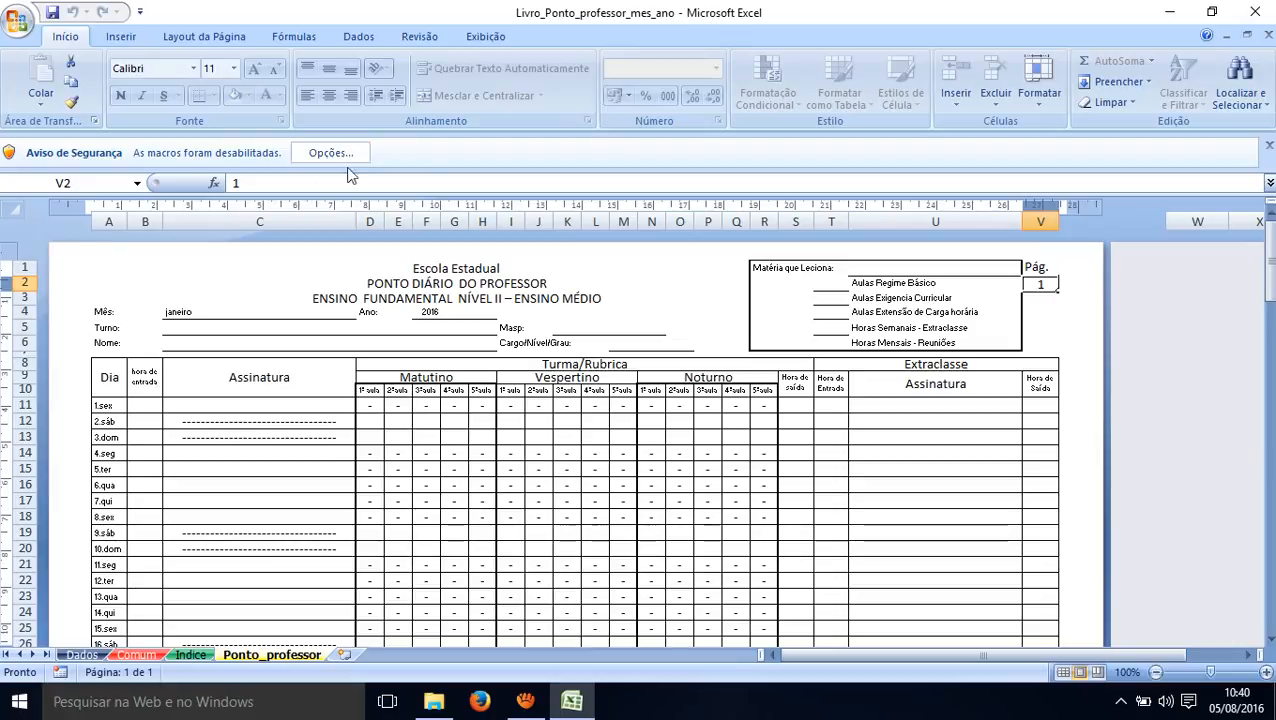
- Enable the blocked macro content for this workbook from the security warning
click(330, 153)
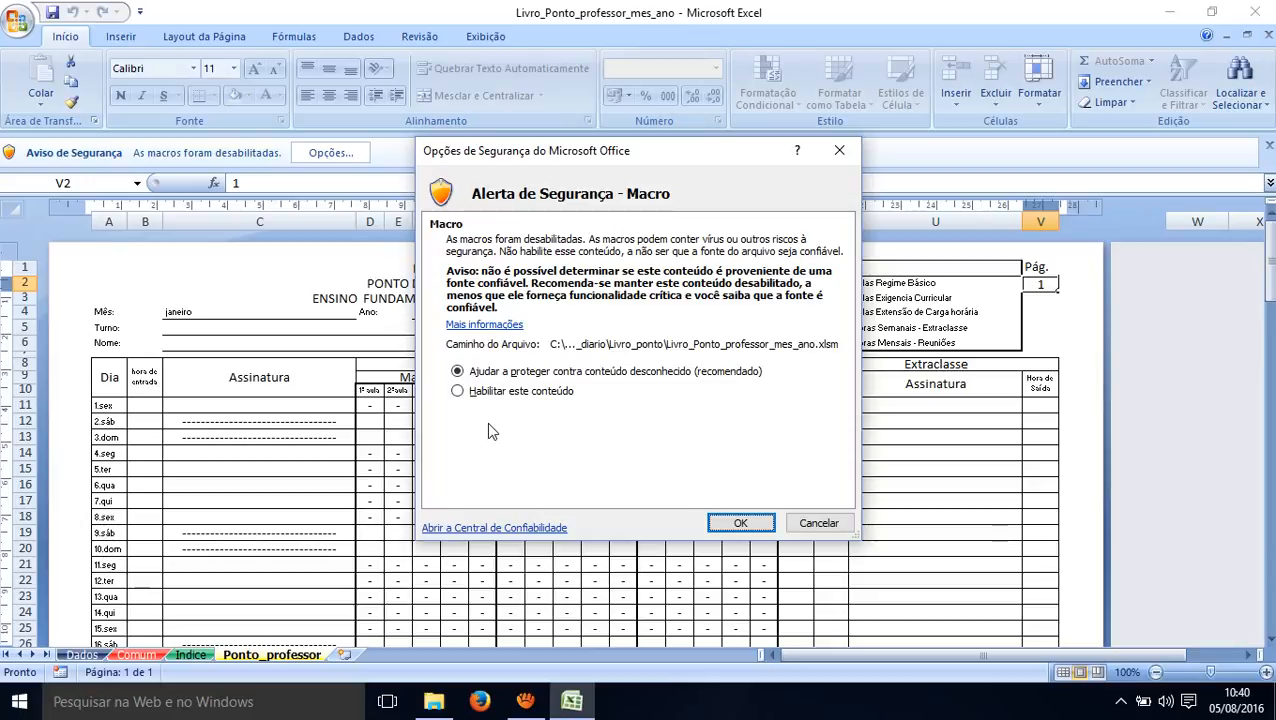
click(505, 394)
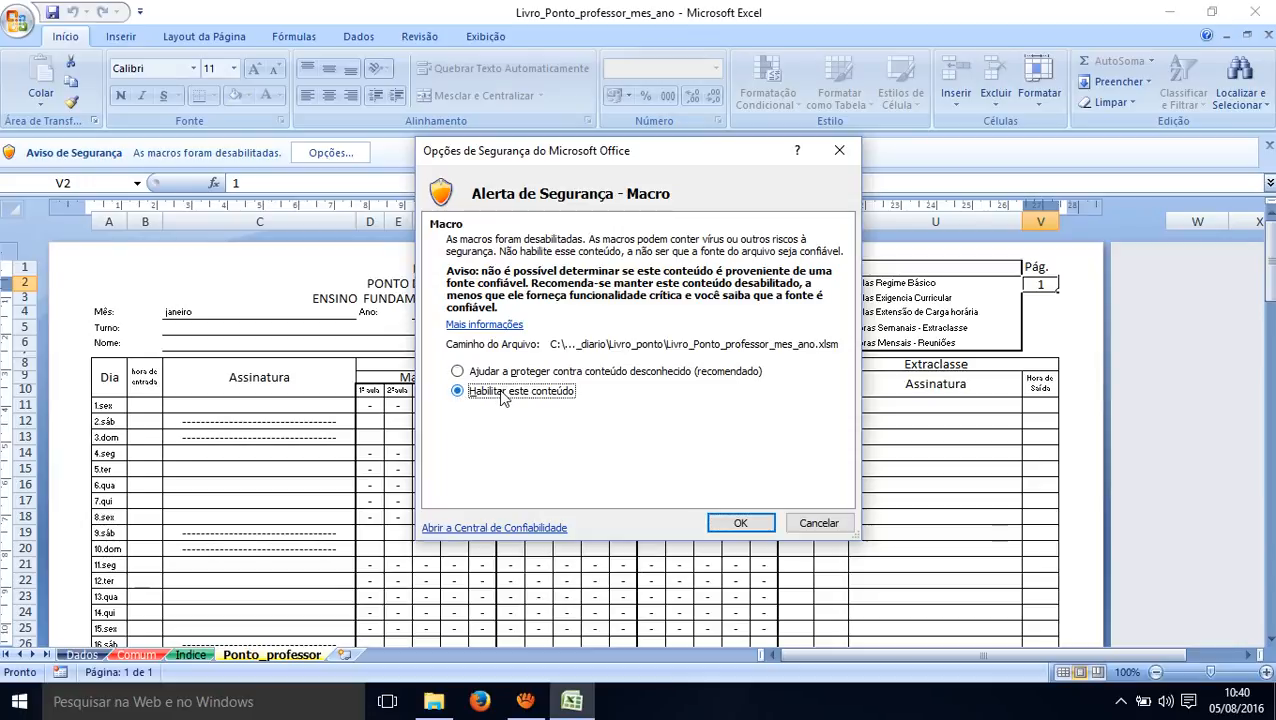
click(738, 523)
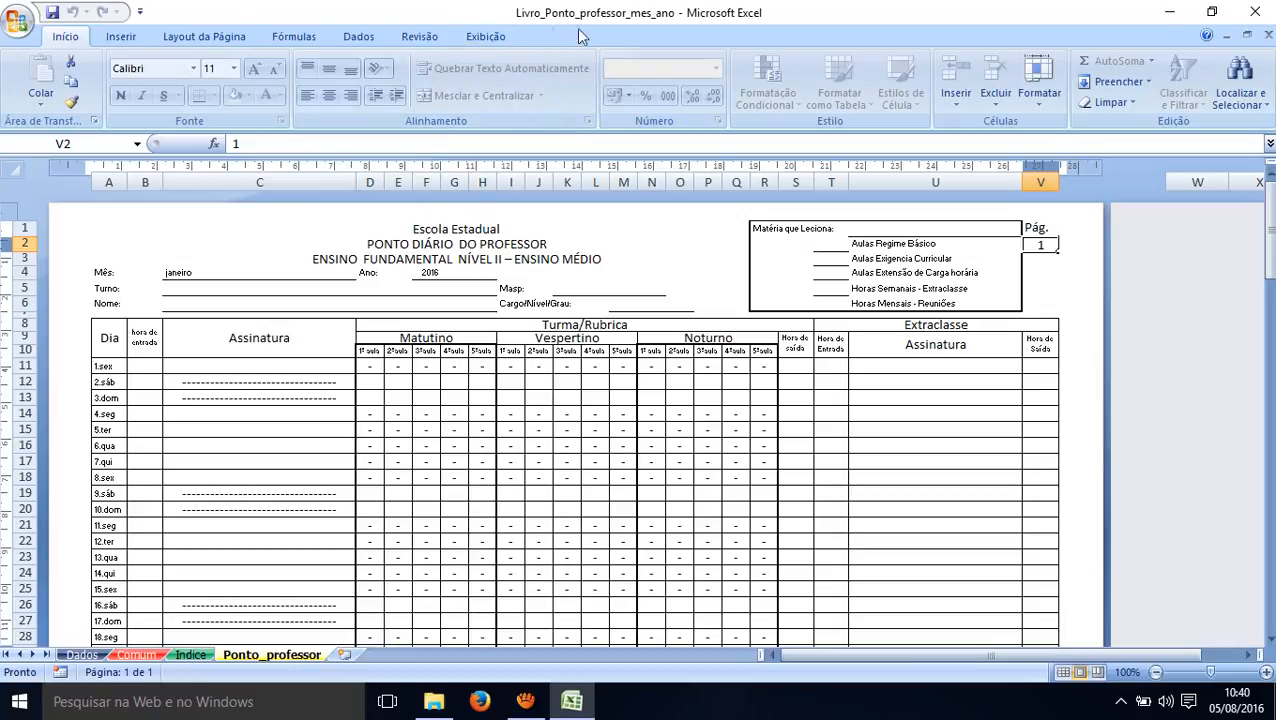
- Turn on the Excel option that shows the Developer tab (Mostrar guia Desenvolvedor na Faixa de Opções)
click(15, 22)
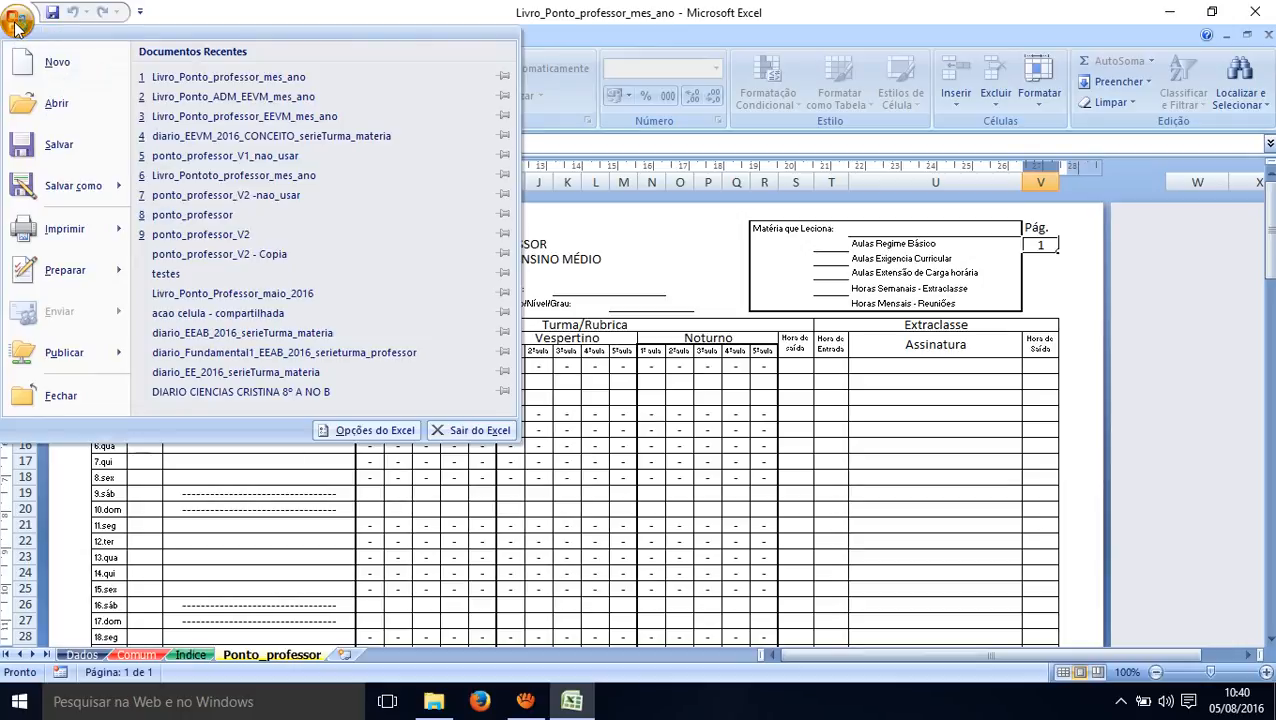
click(364, 430)
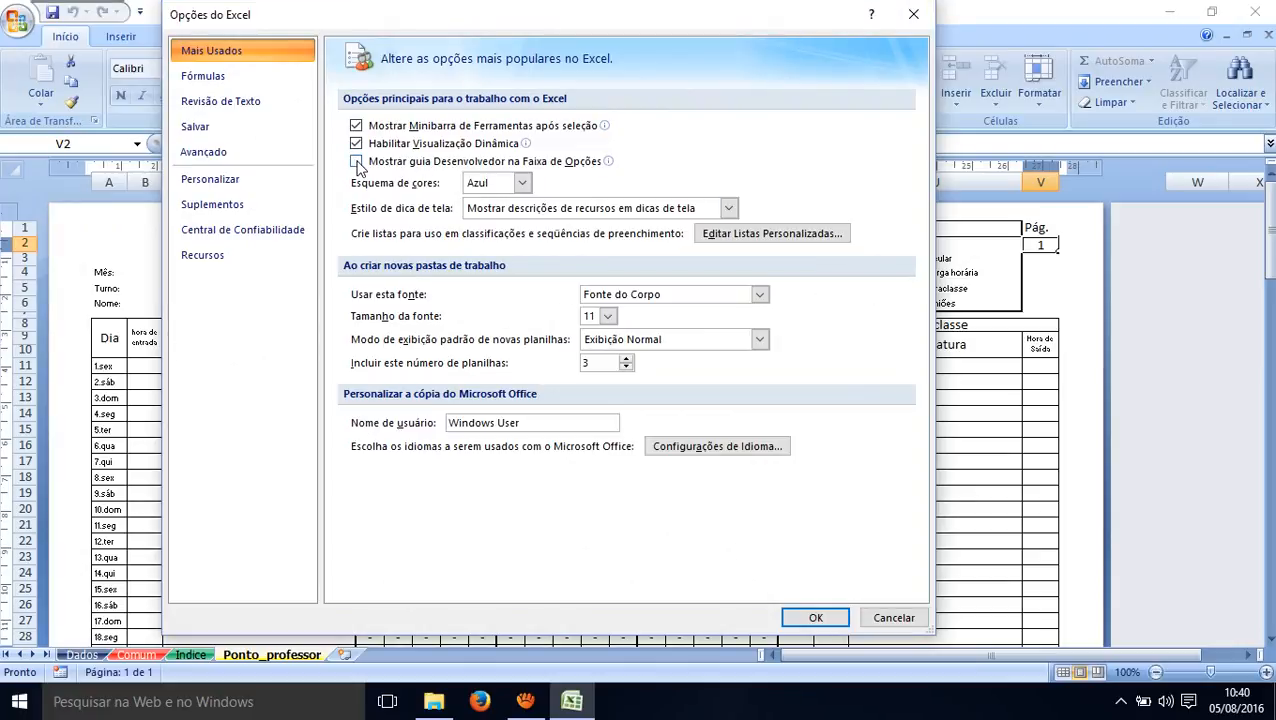
click(357, 162)
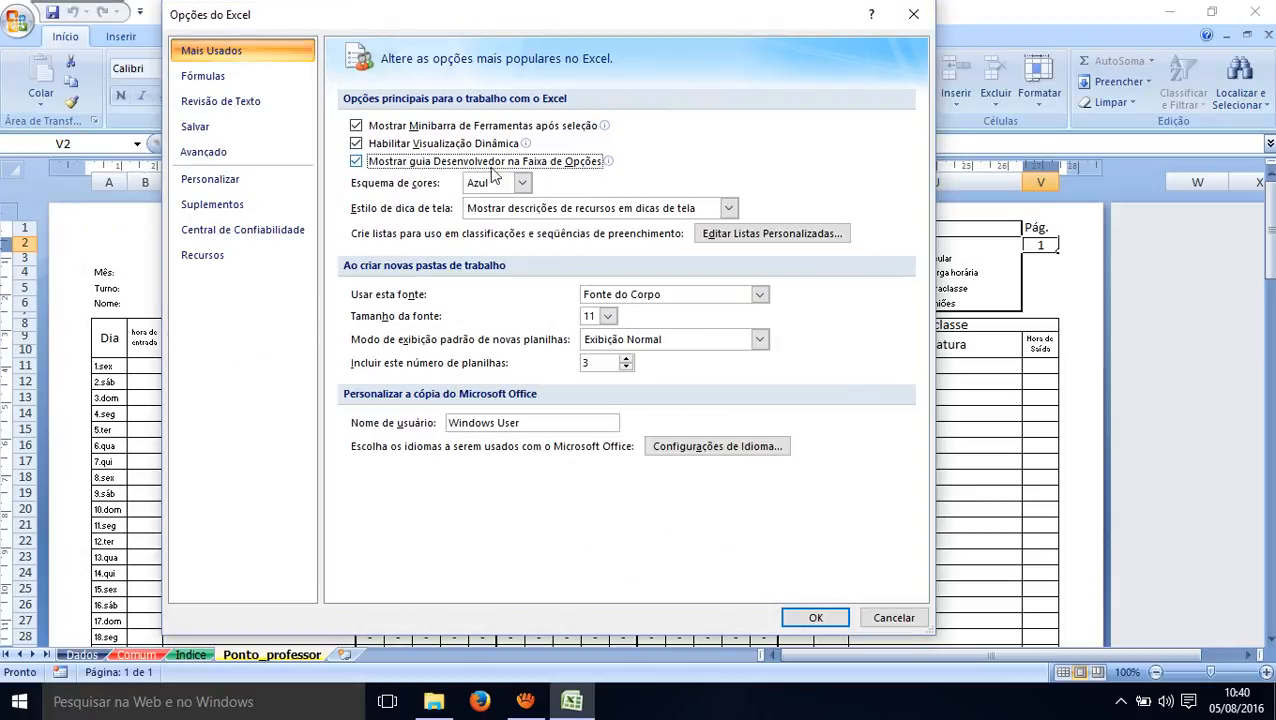
click(214, 47)
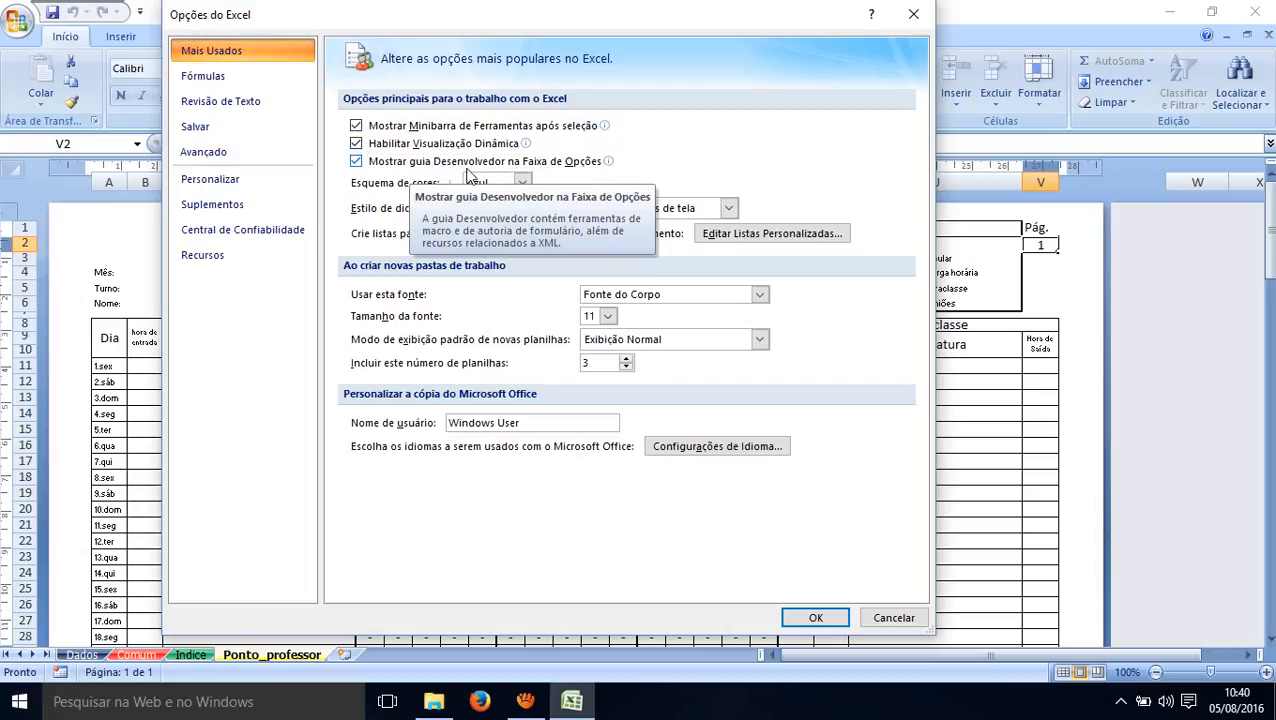
click(808, 618)
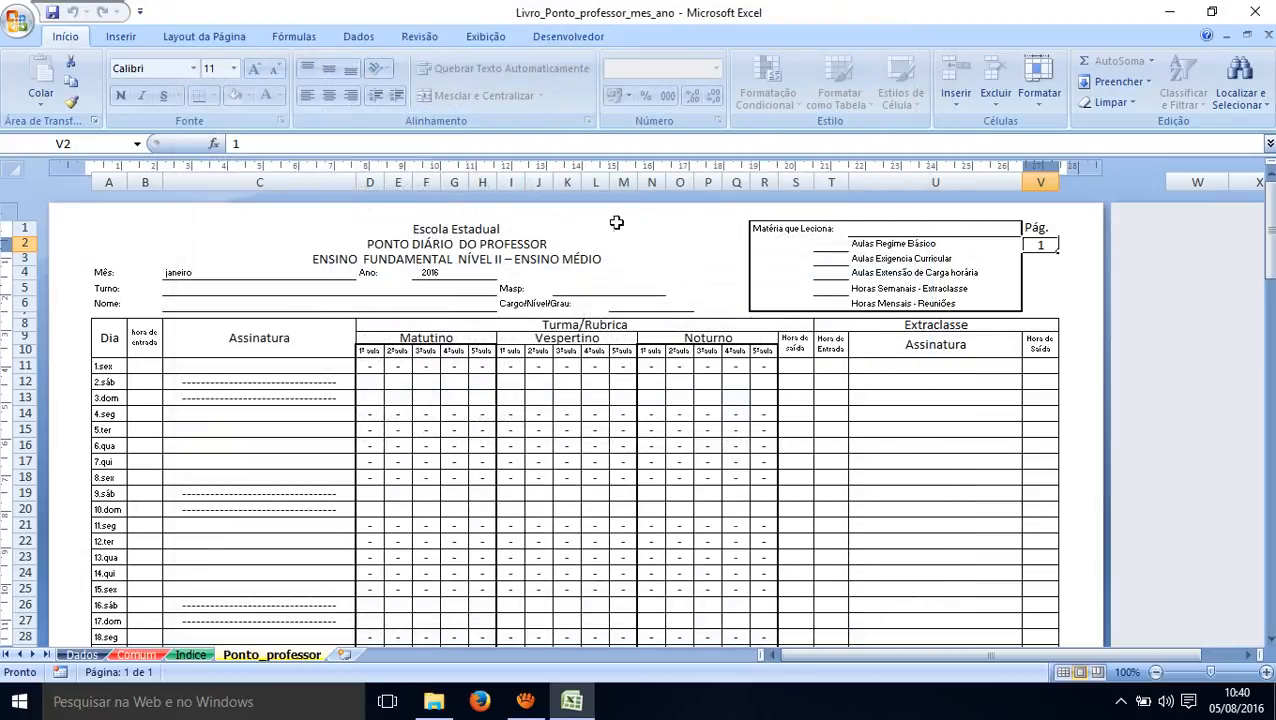
- Set the macro security to enable all macros (Habilitar todas as macros) and return to the Início commands
click(567, 38)
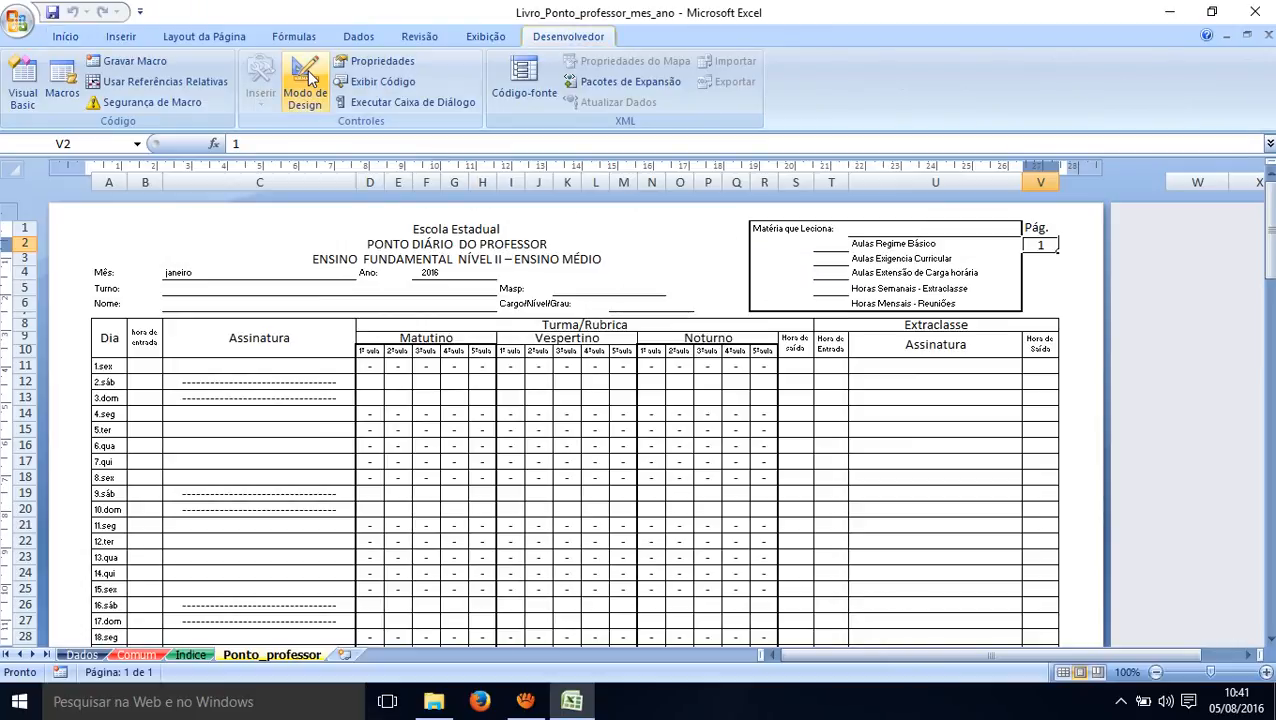
click(147, 107)
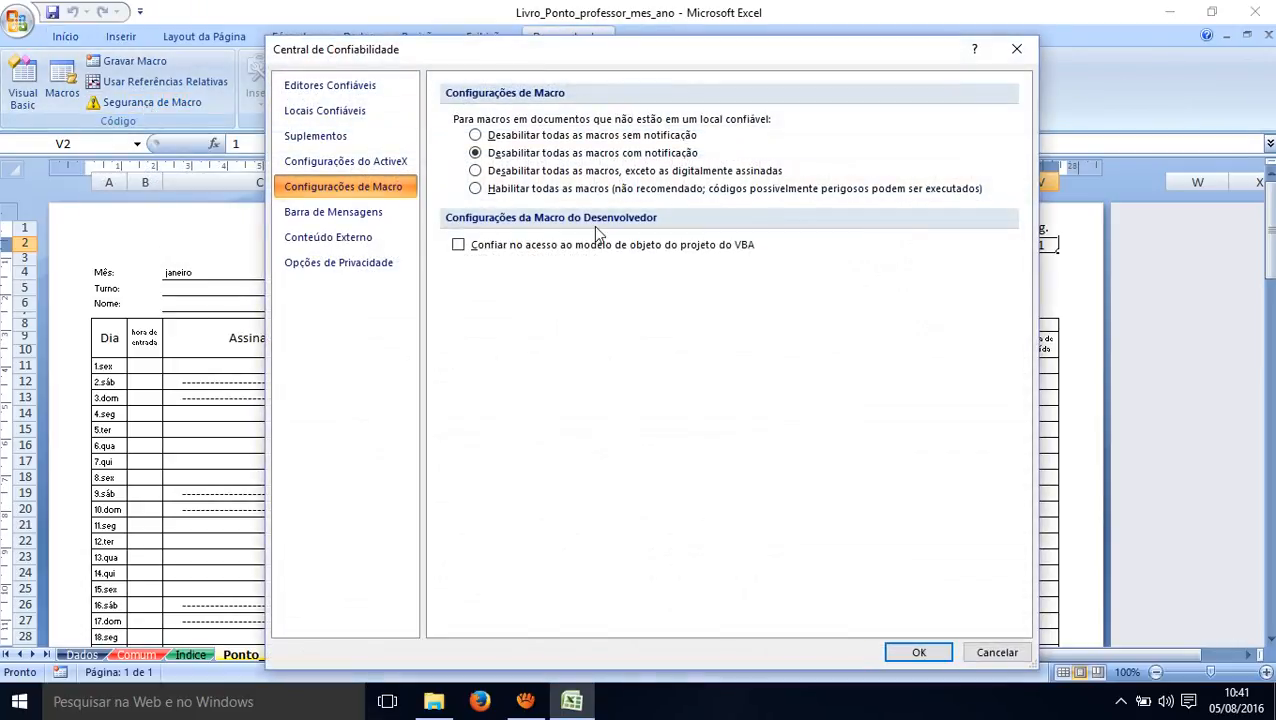
click(510, 194)
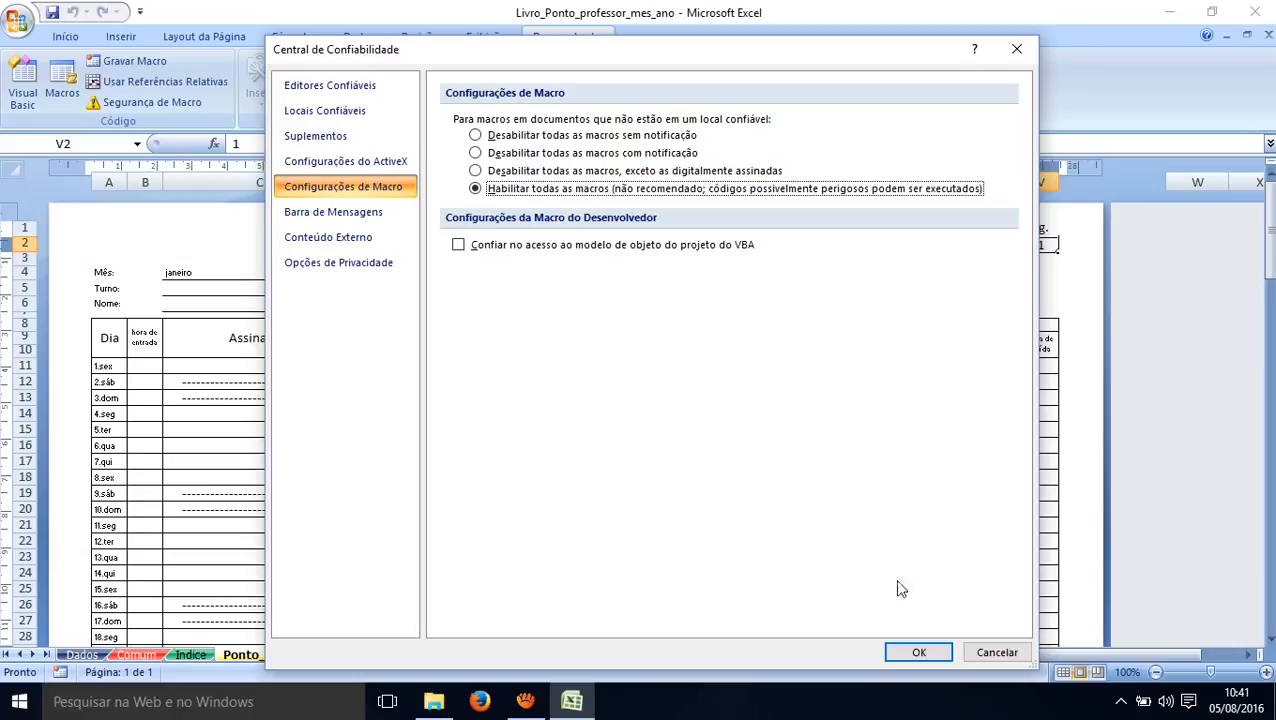
click(919, 653)
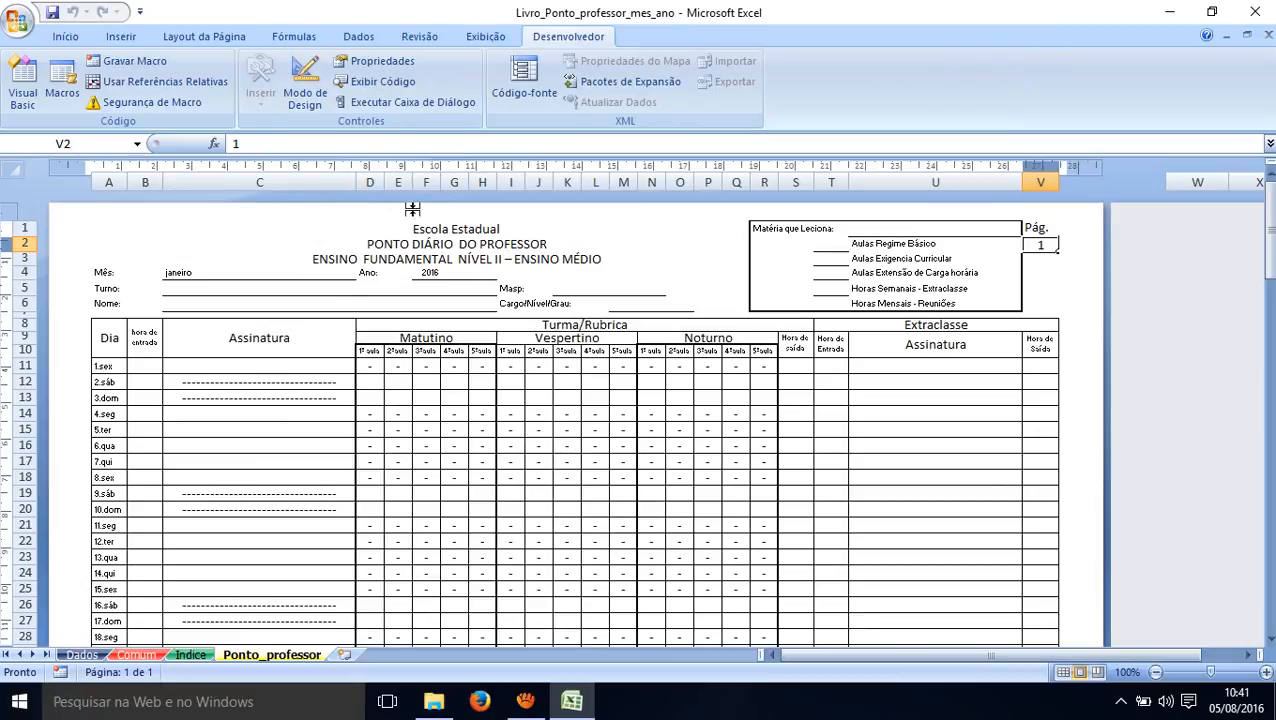
click(66, 37)
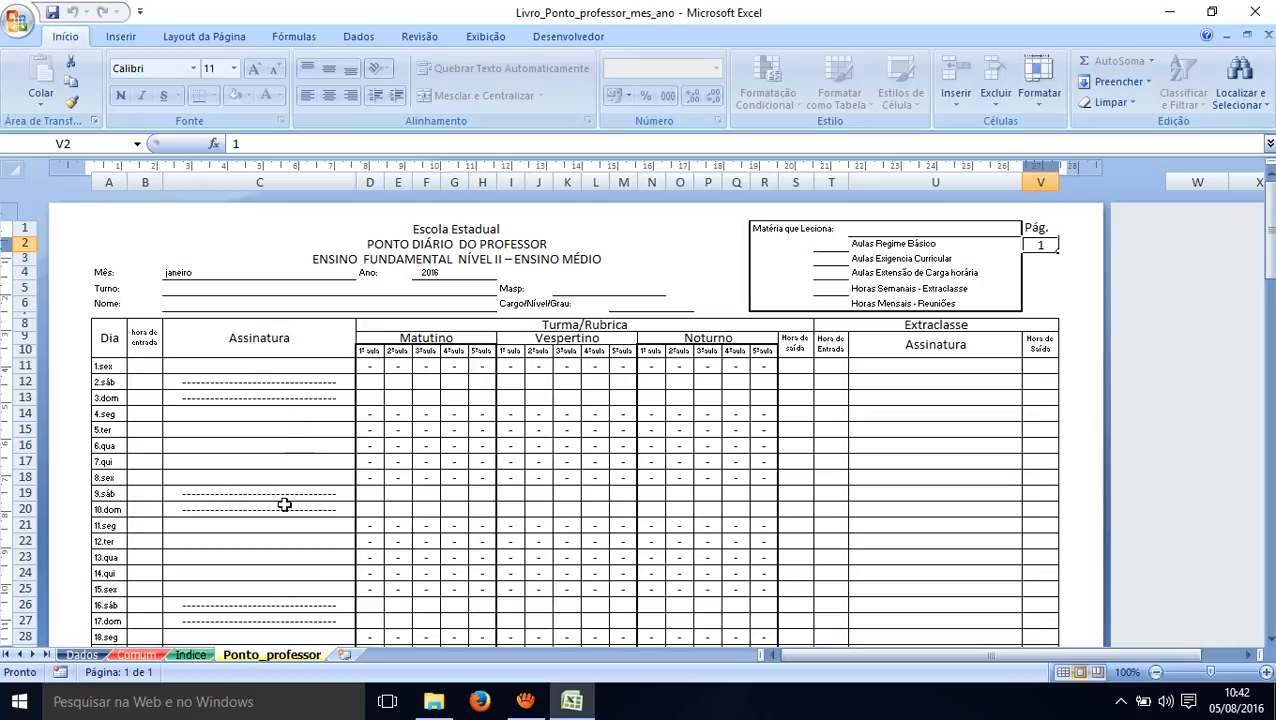
- Examine the page list on the Indice sheet, the Ponto_professor form, and the month and year cells on the Comum sheet
click(191, 655)
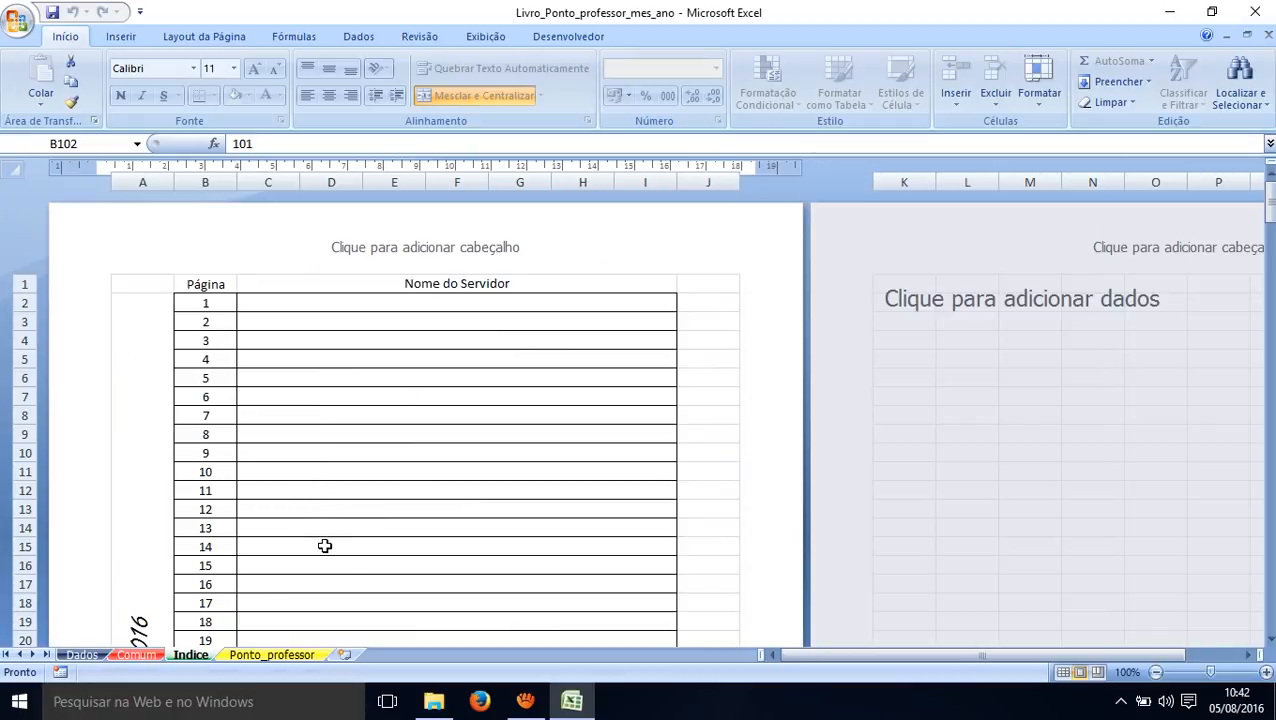
scroll(325, 545, down, 5)
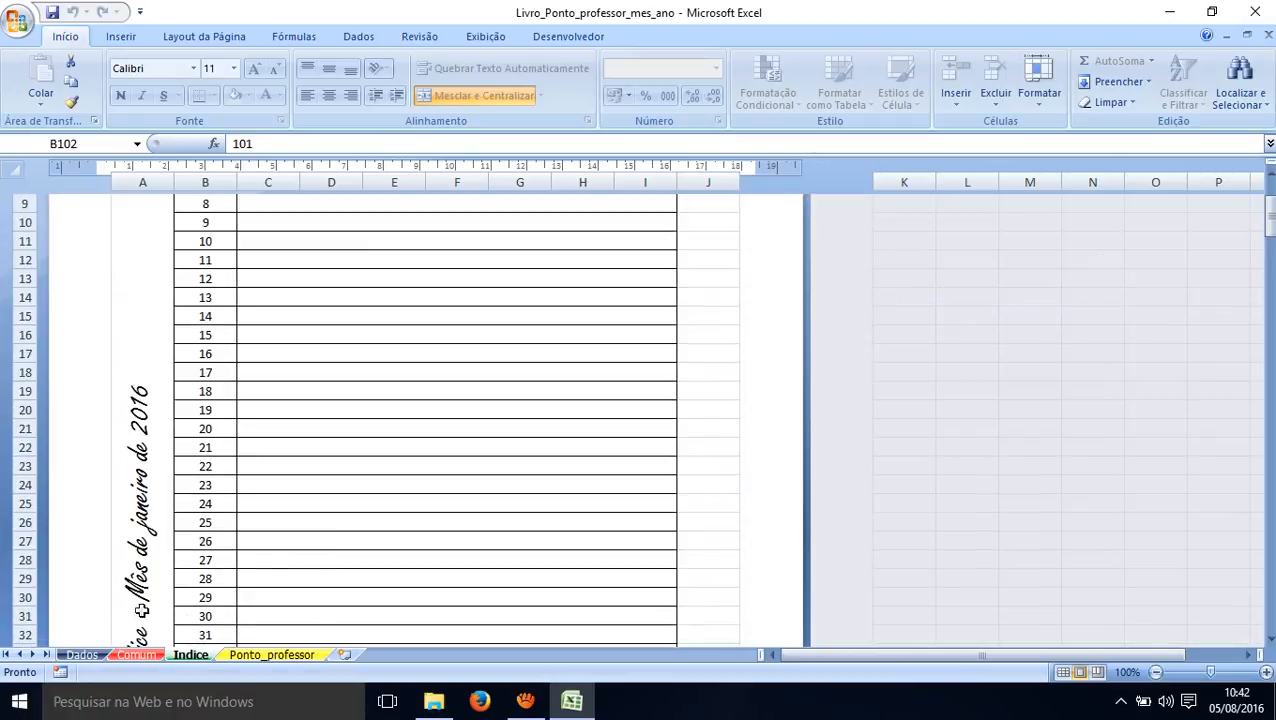
scroll(157, 568, down, 1)
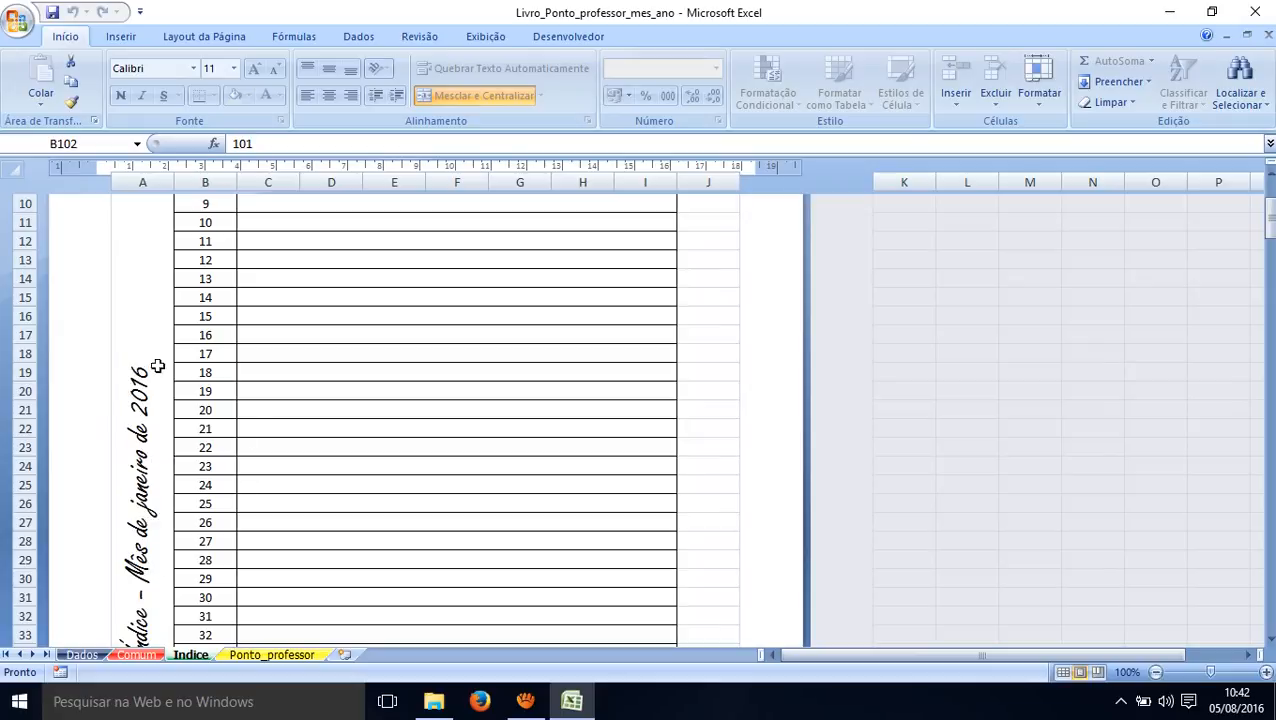
scroll(376, 411, up, 4)
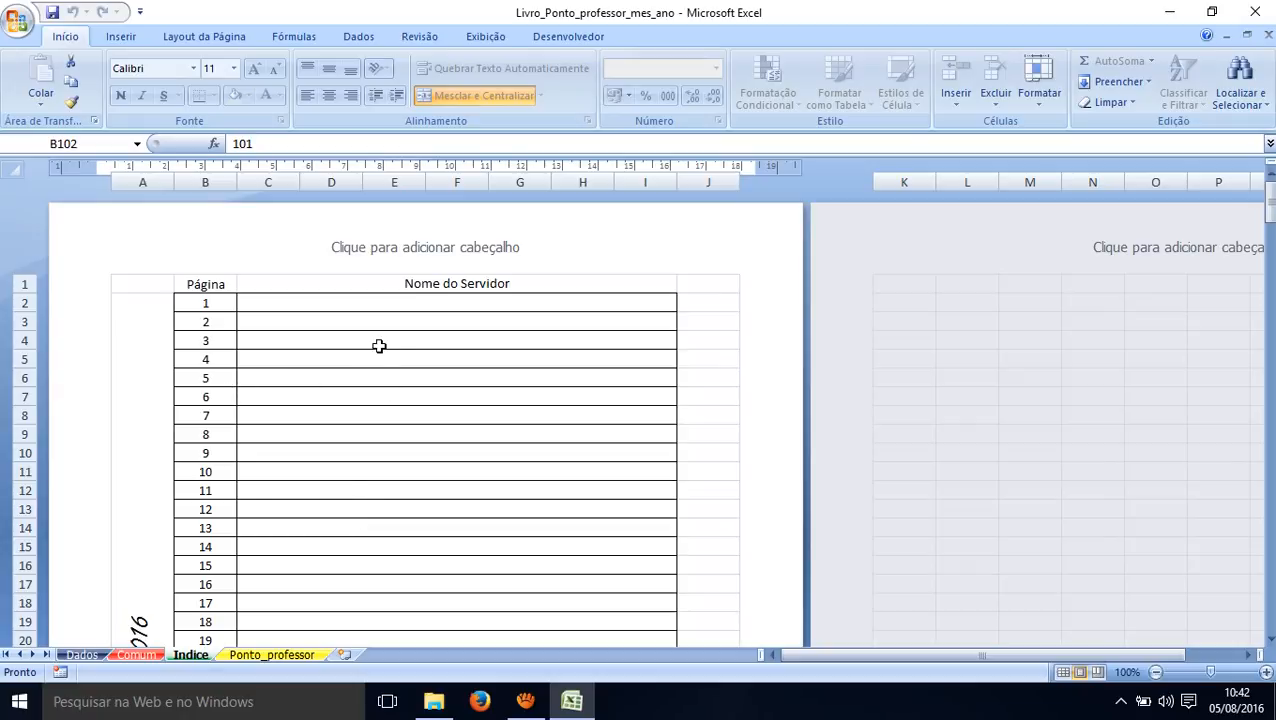
click(264, 656)
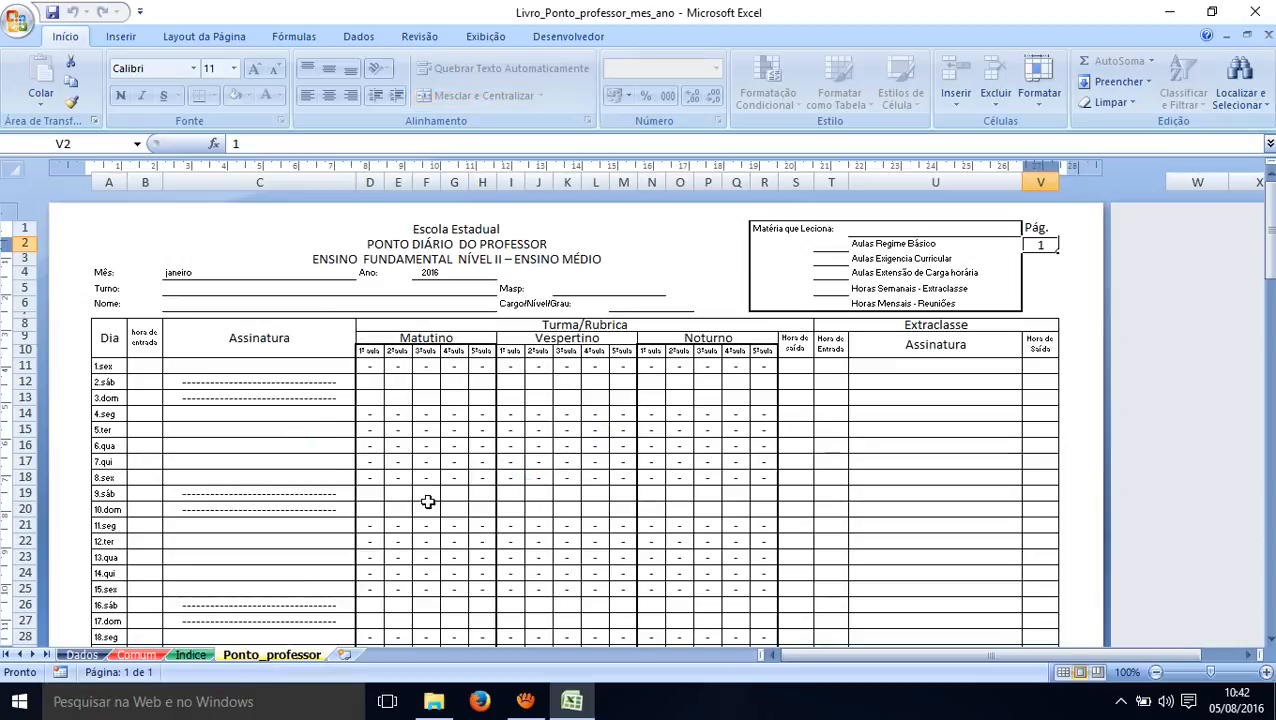
click(127, 656)
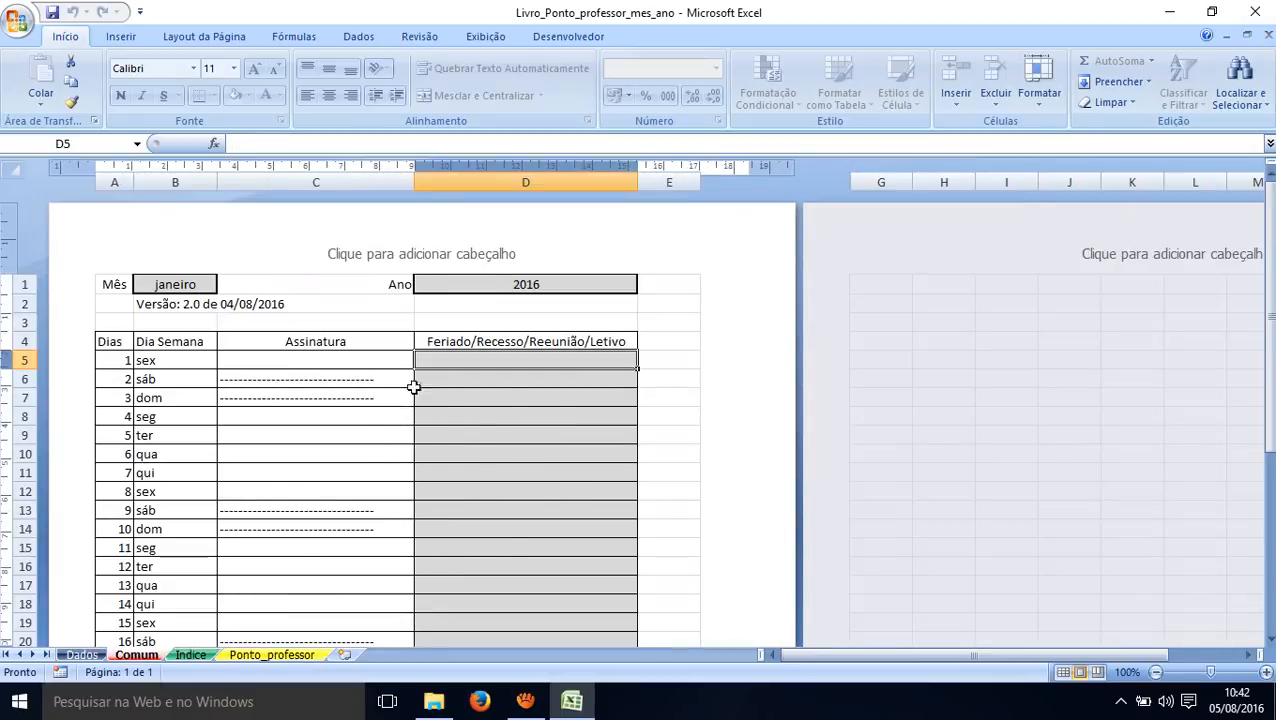
click(167, 287)
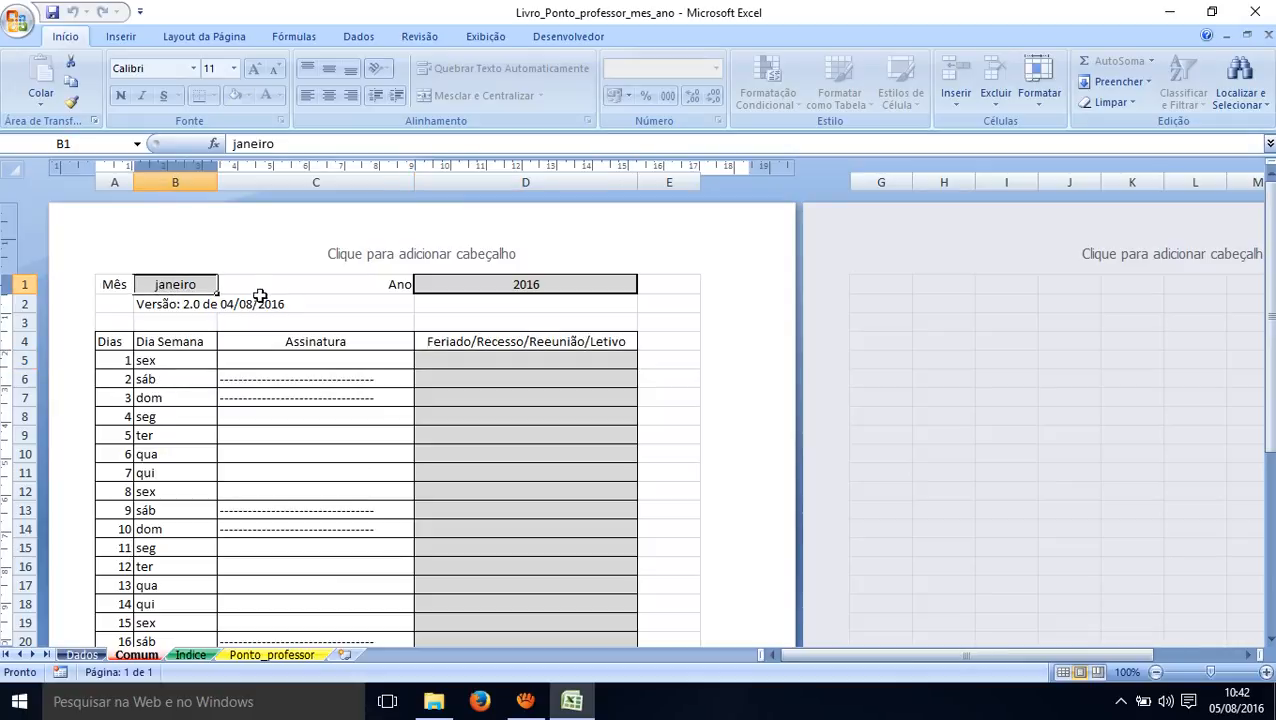
click(540, 288)
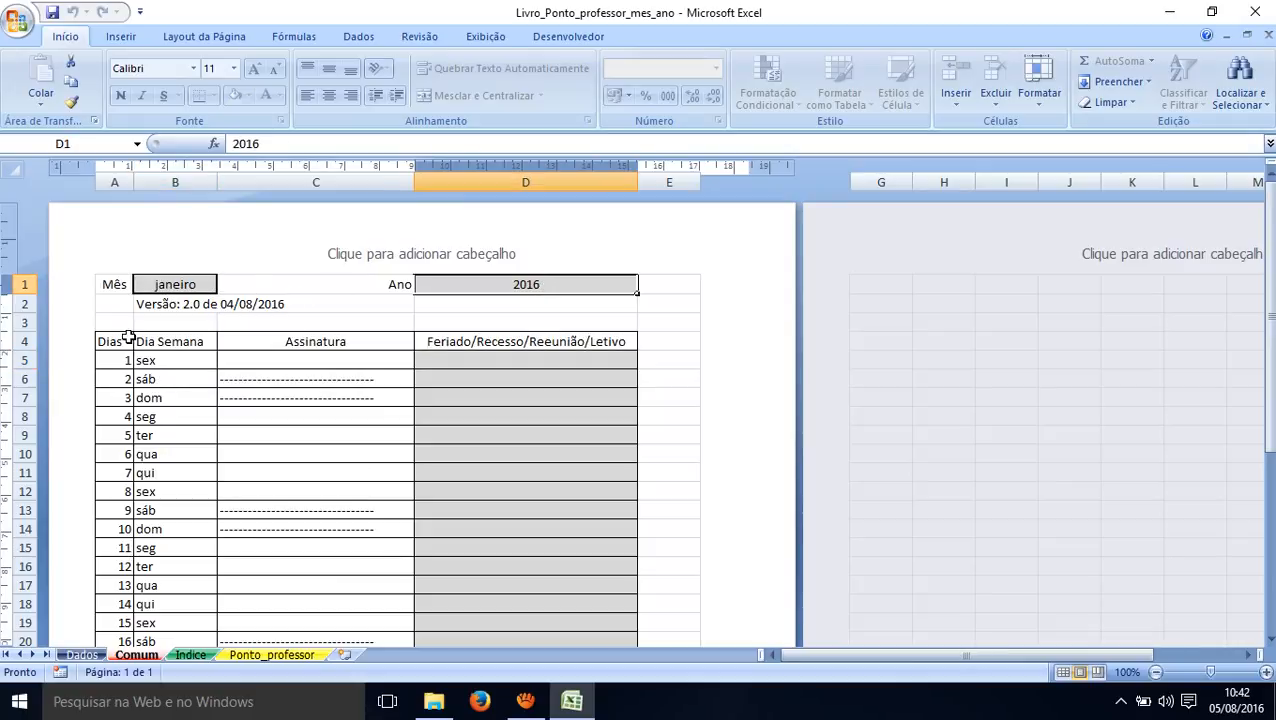
click(167, 287)
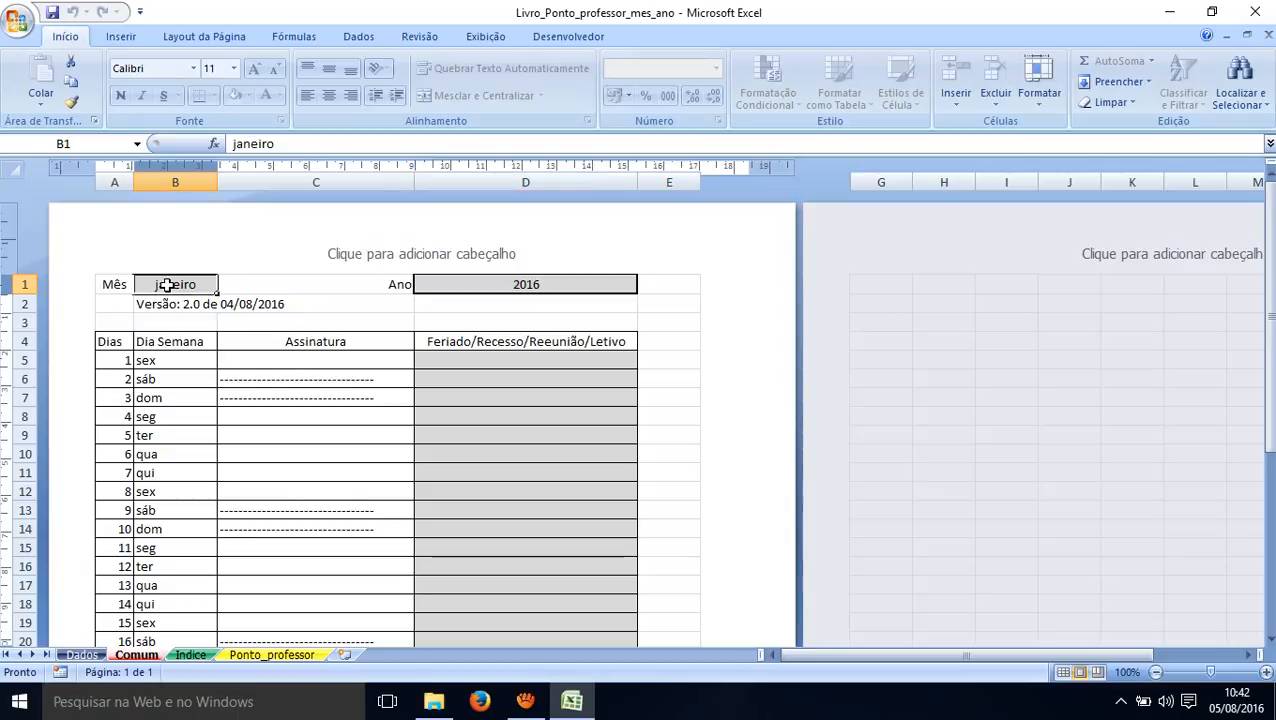
double_click(513, 284)
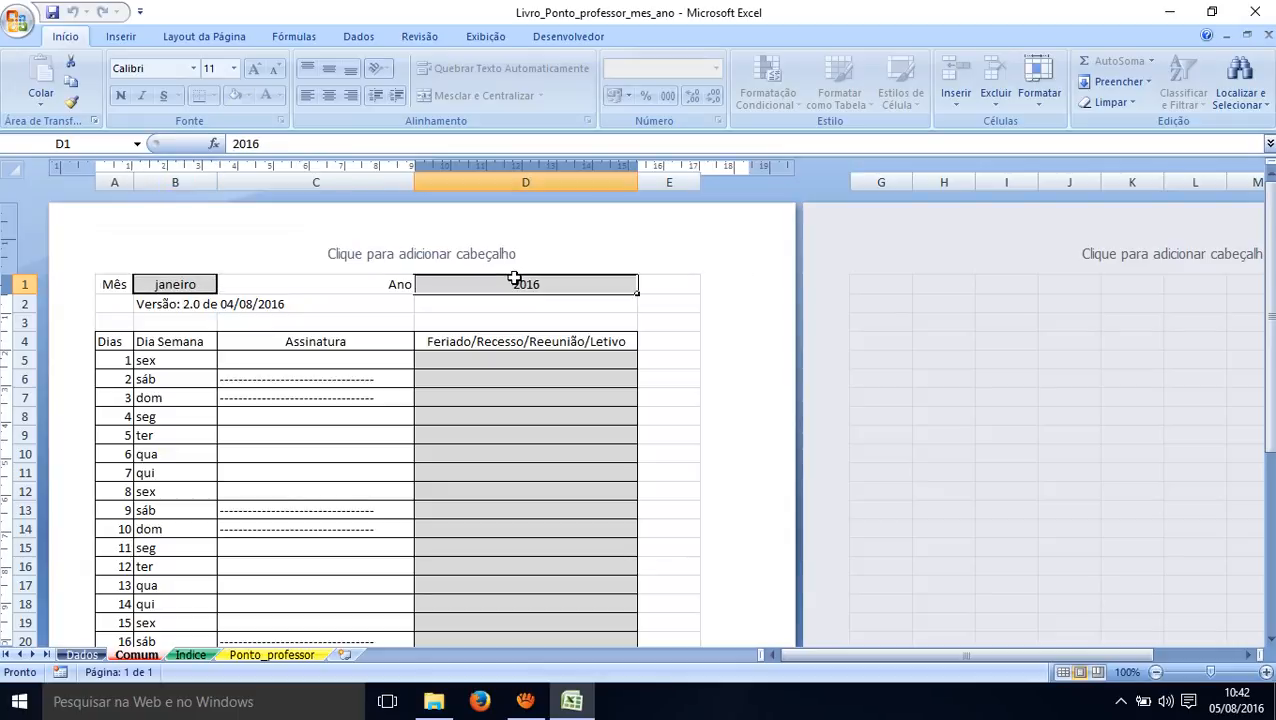
- Enter "recesso" for day 4 in the Feriado/Recesso/Reeunião/Letivo column of Comum and check it on the Ponto_professor sheet
click(508, 358)
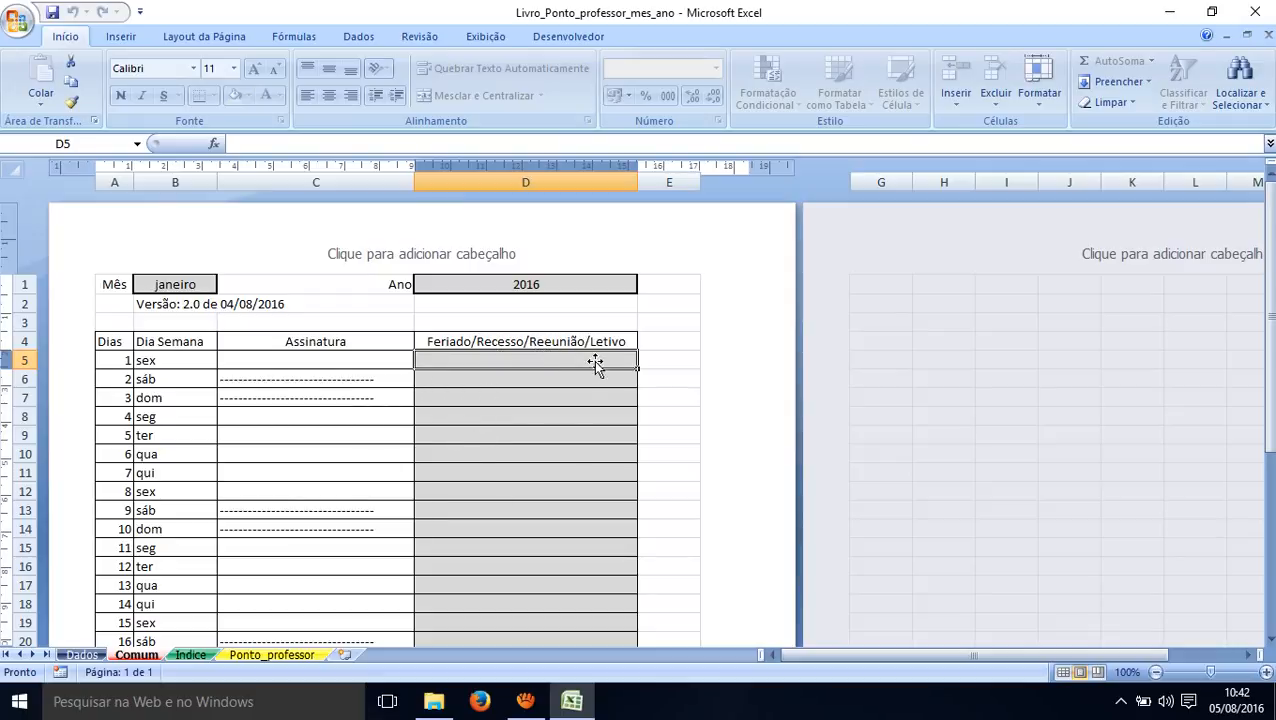
click(470, 421)
text(rec)
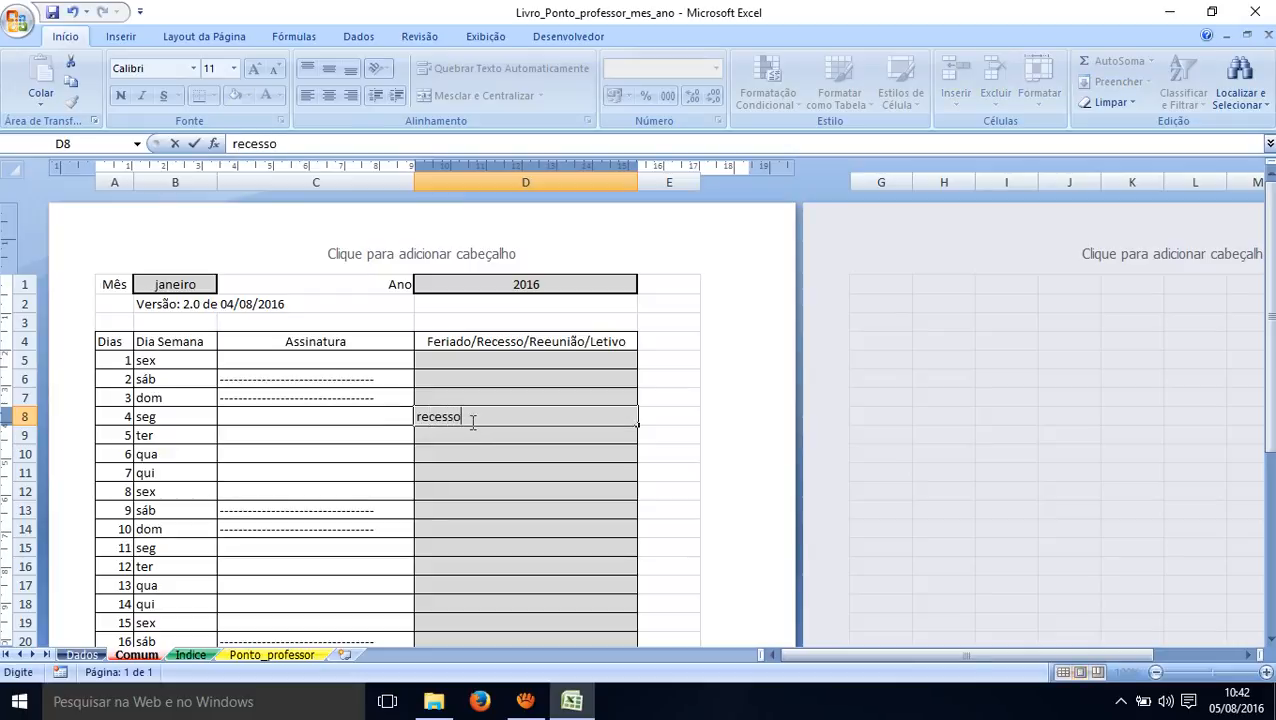
text(esso)
key(Return)
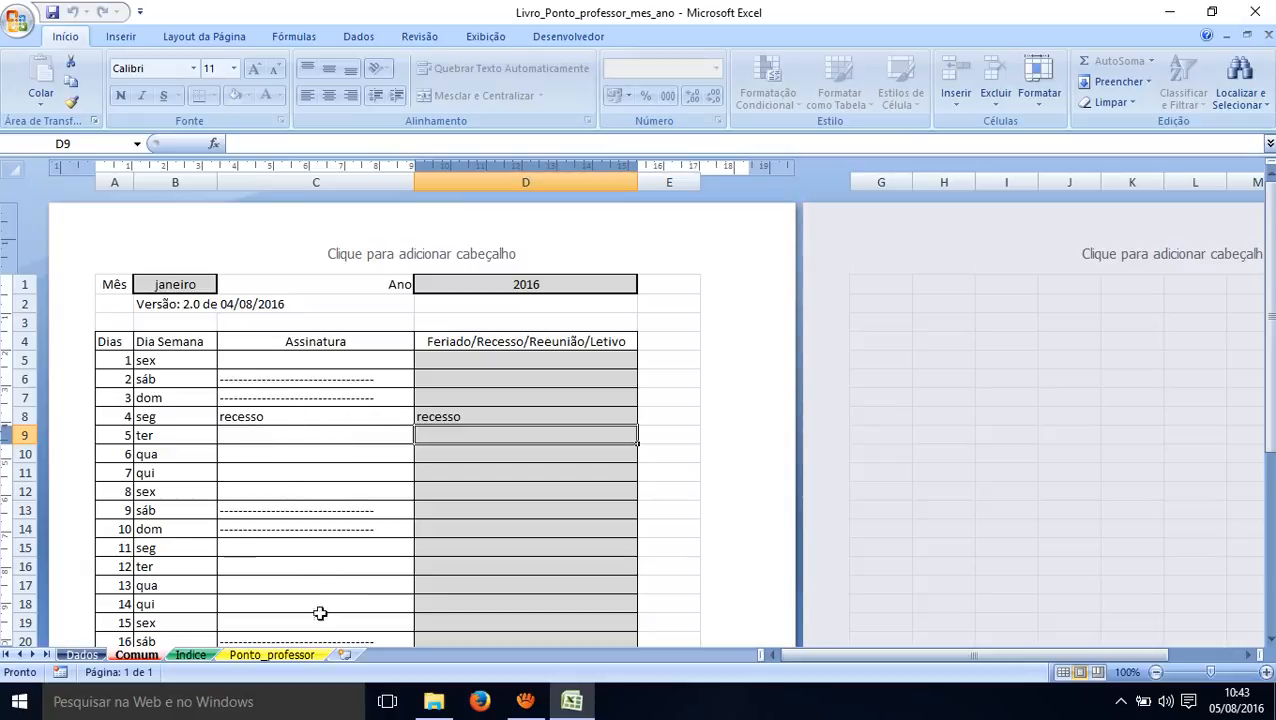
click(269, 657)
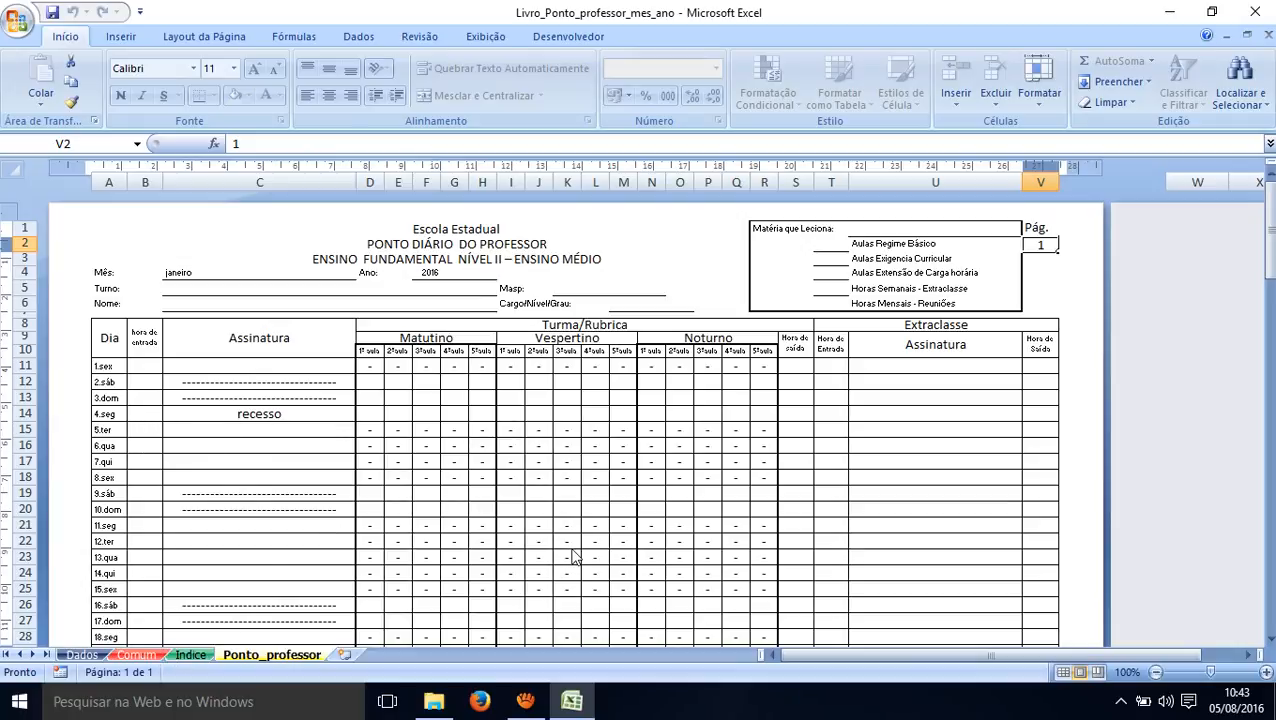
- Enter "letivo" for Saturday, day 2, in the same column of the Comum sheet and check day 2 on Ponto_professor
click(138, 655)
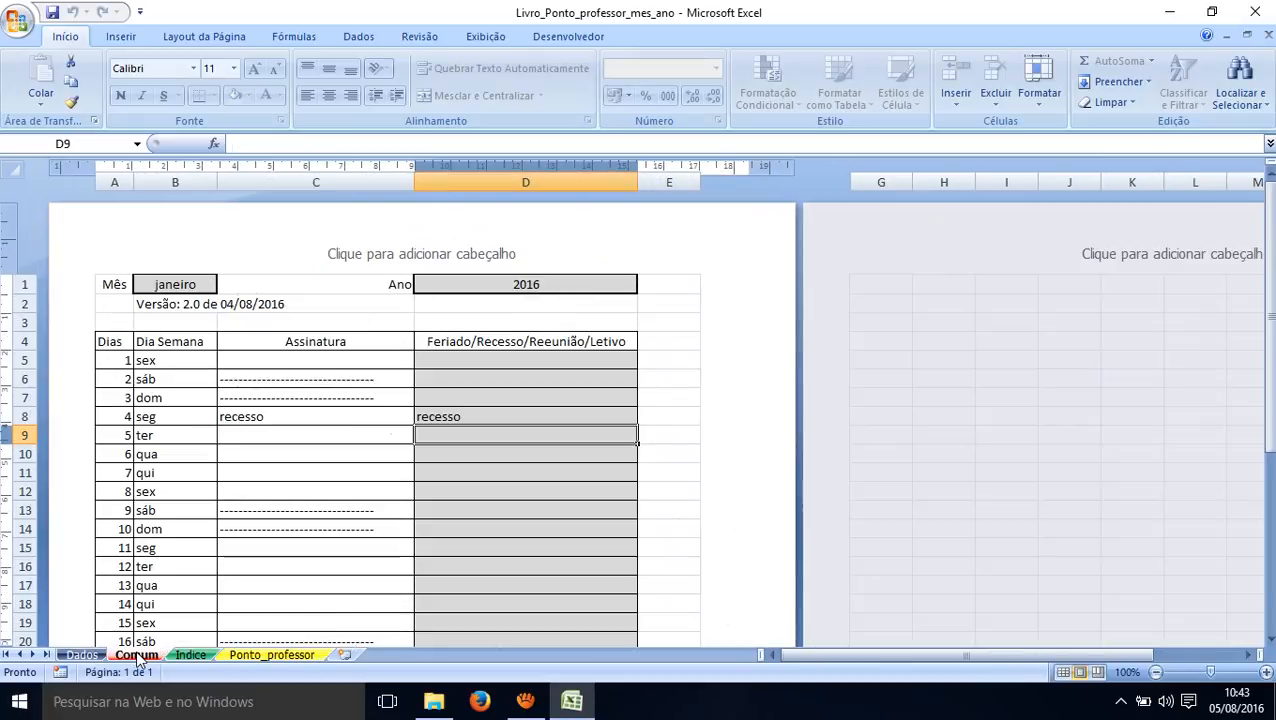
click(487, 385)
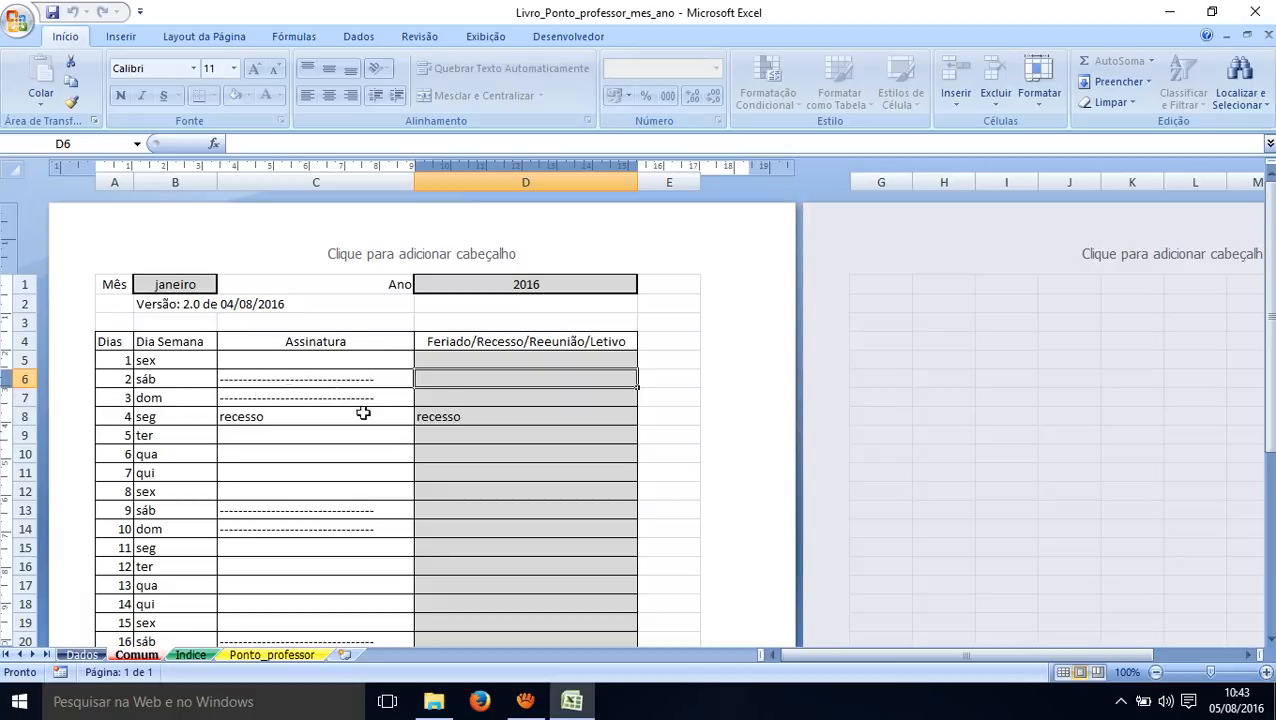
text(letivo)
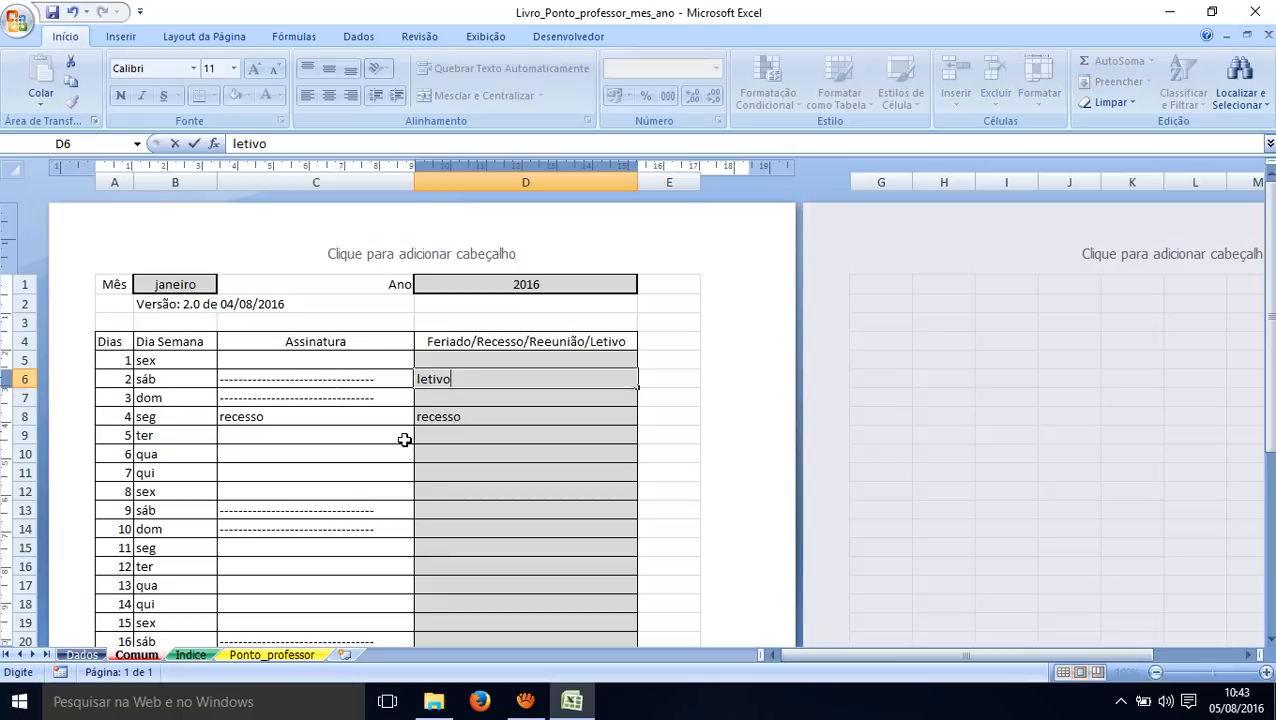
key(Return)
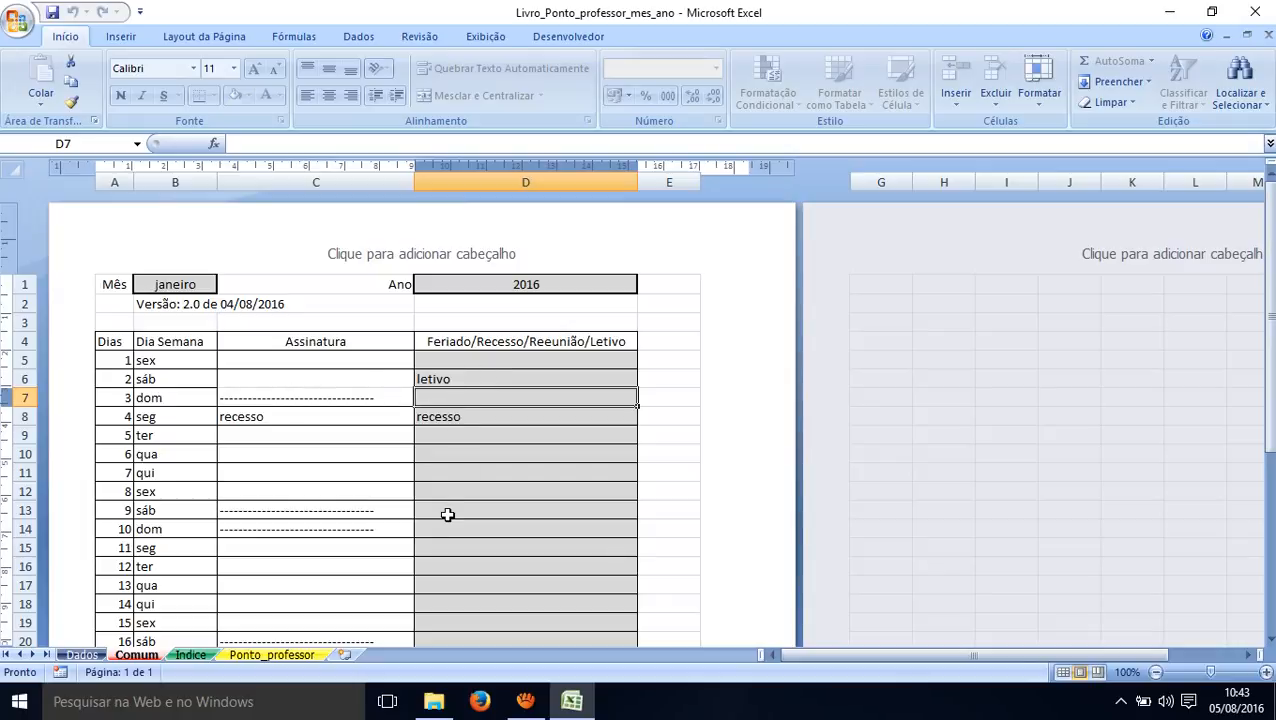
click(265, 655)
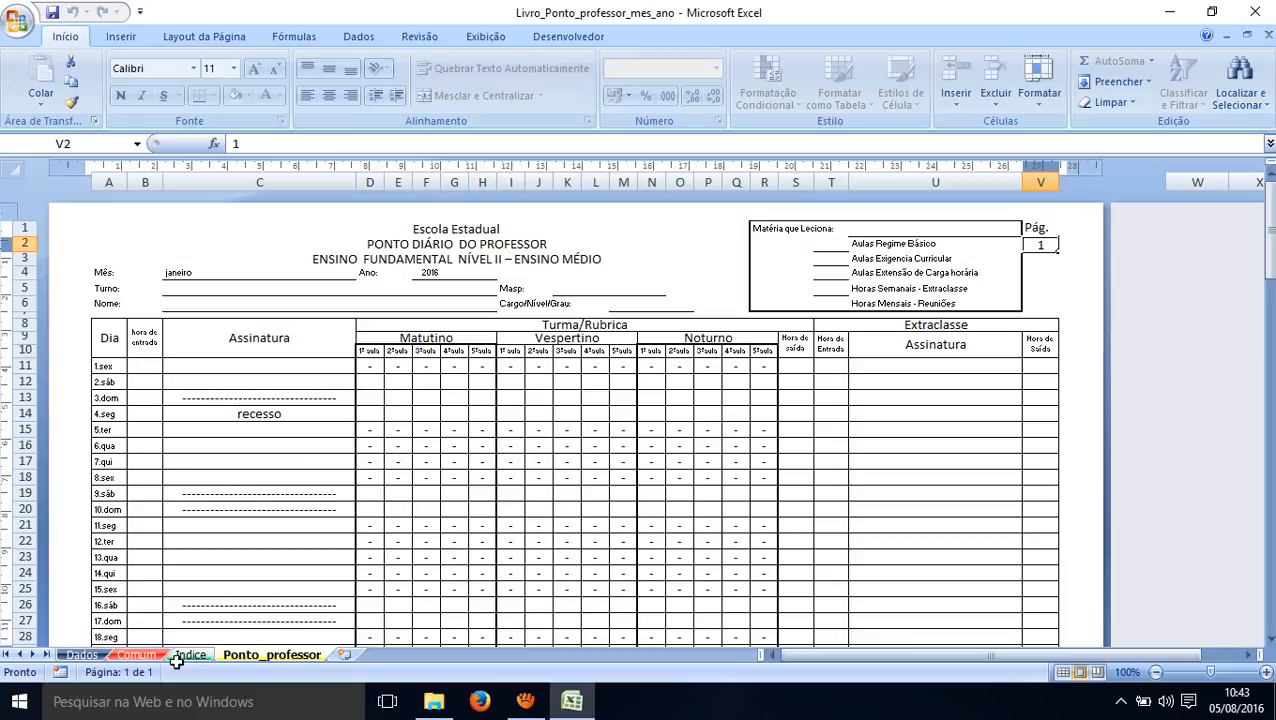
- Examine the staff data columns on the Dados sheet, from Nome do Servidor through Horas mensais Reuniões
click(88, 656)
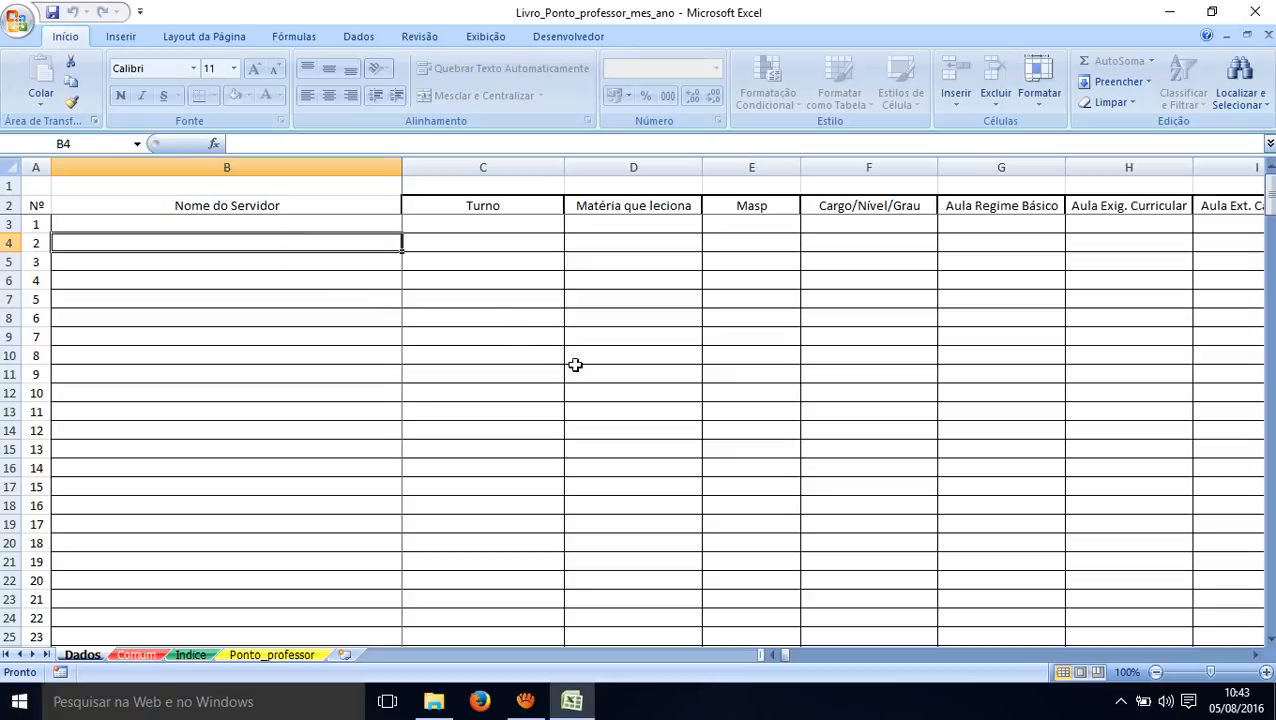
click(260, 221)
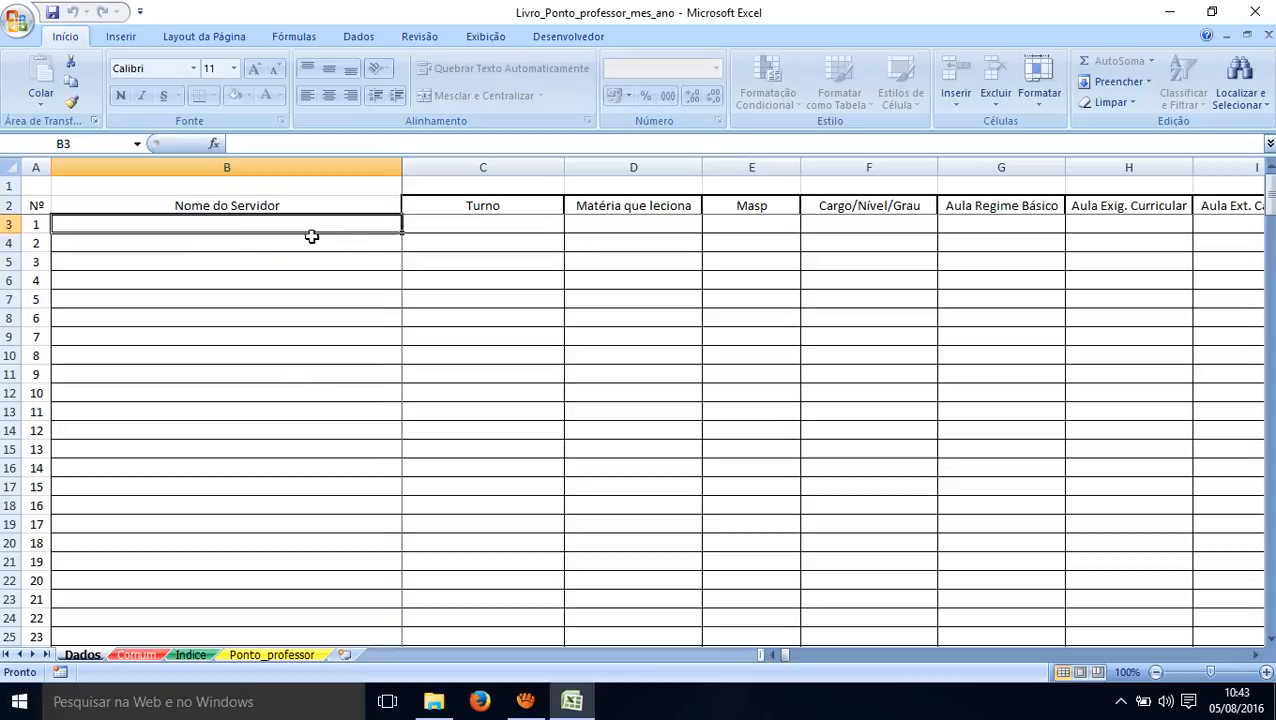
click(474, 227)
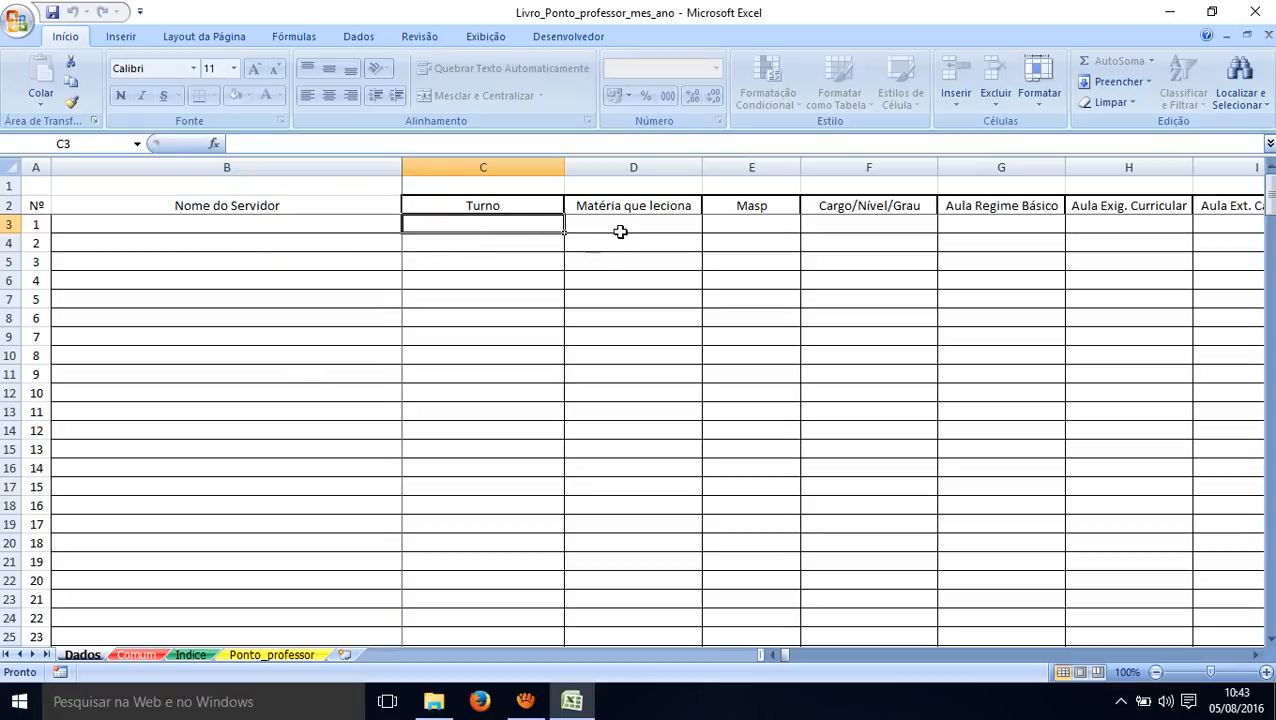
click(757, 230)
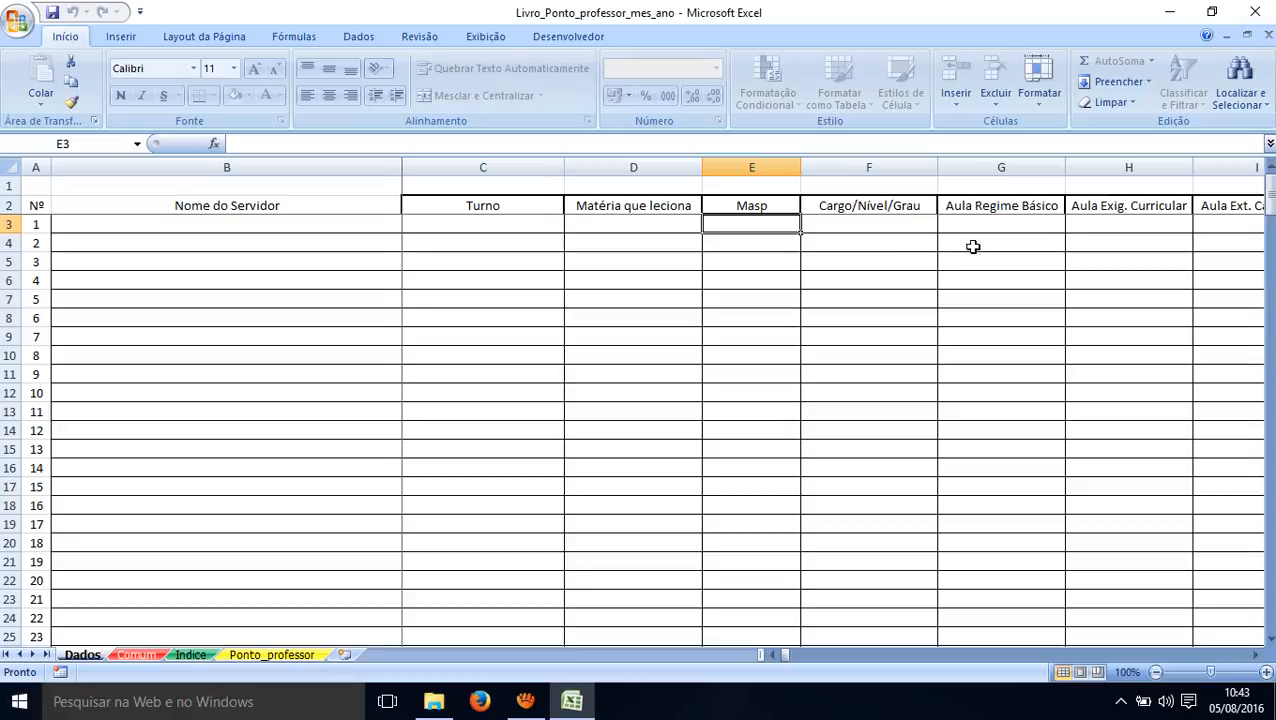
scroll(972, 246, right, 3)
scroll(972, 246, right, 1)
scroll(972, 246, right, 2)
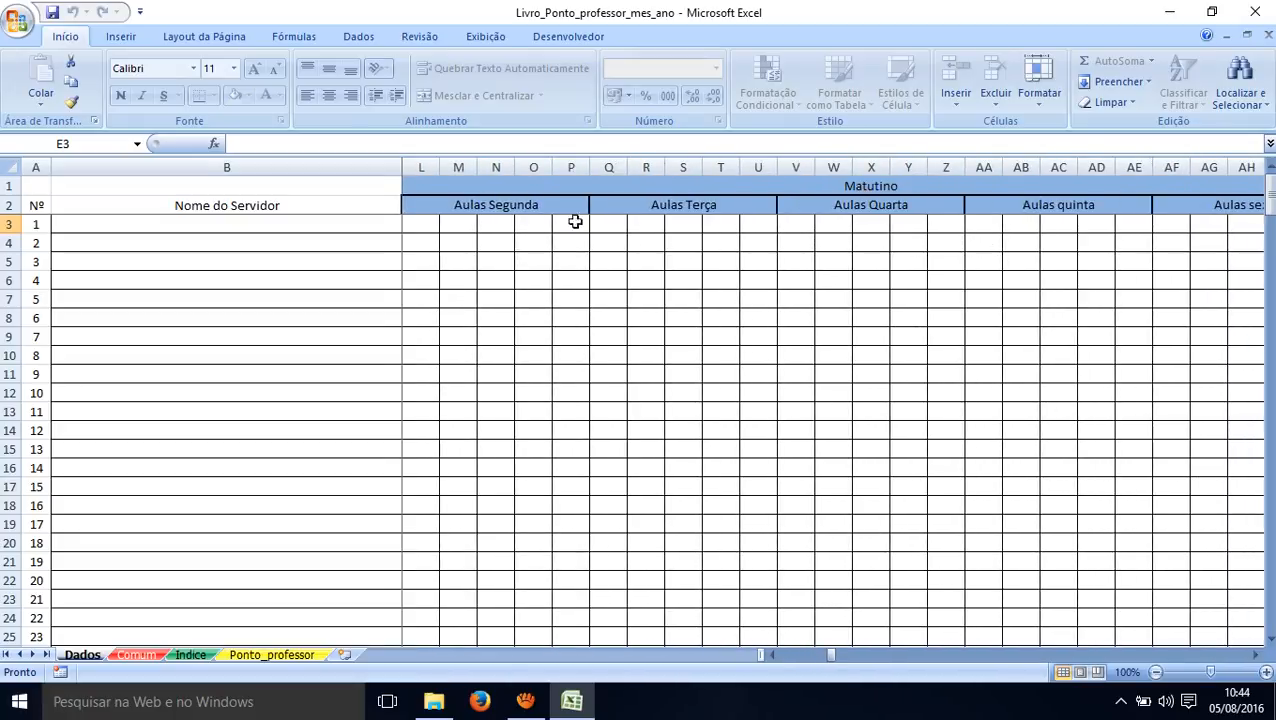
scroll(487, 236, left, 2)
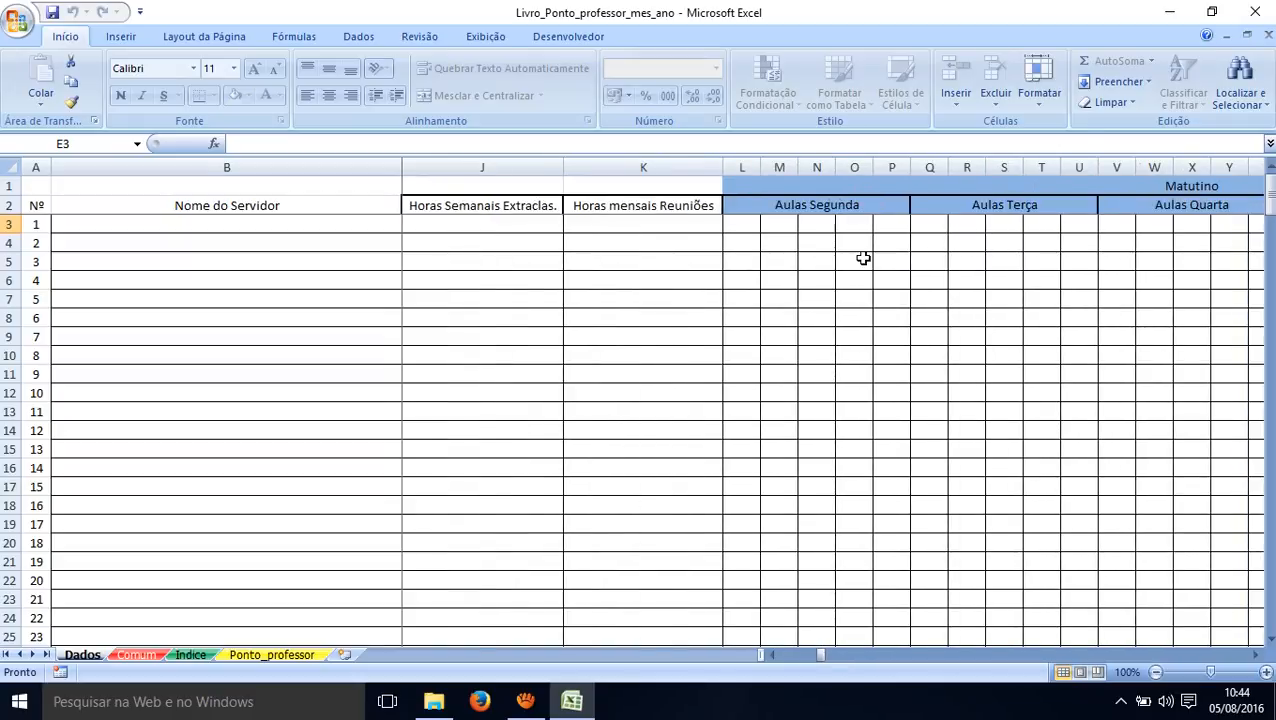
- Examine the weekday class columns for Matutino, Vespertino and Noturno on Dados, plus the Presença, Faltas, Licenças, Frequencia and Obs columns
scroll(863, 258, right, 6)
scroll(863, 258, right, 1)
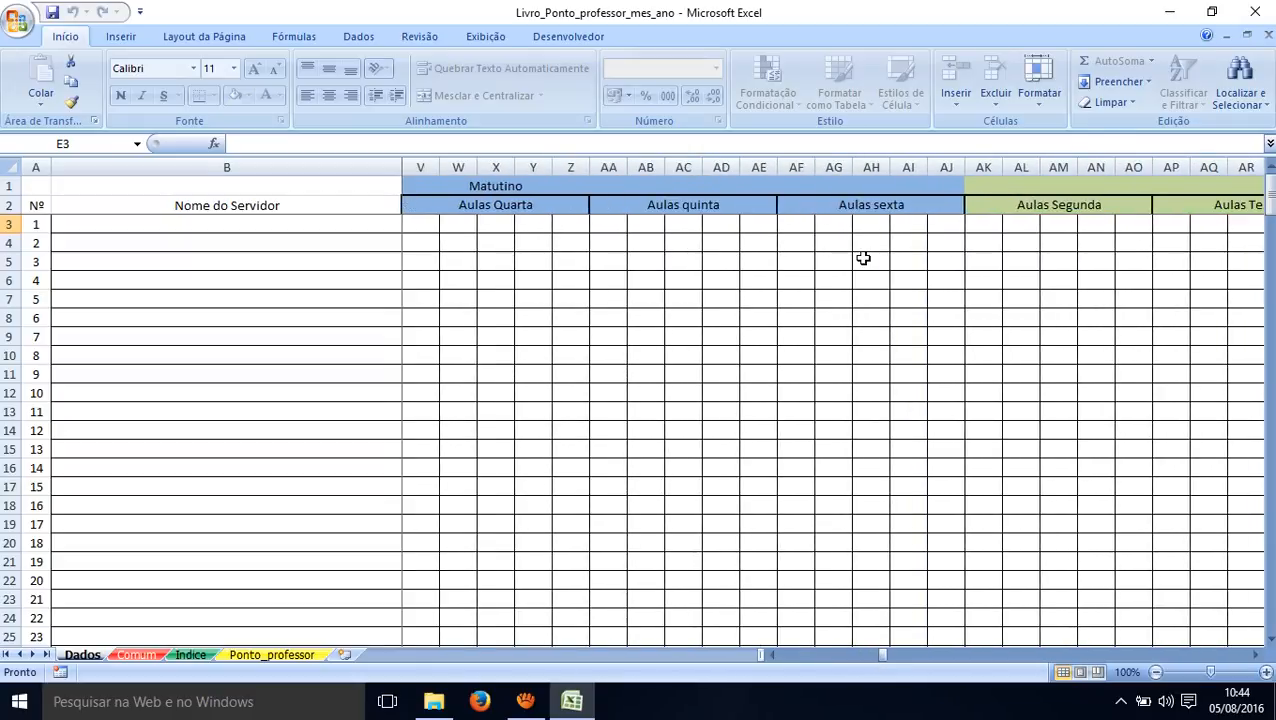
click(799, 227)
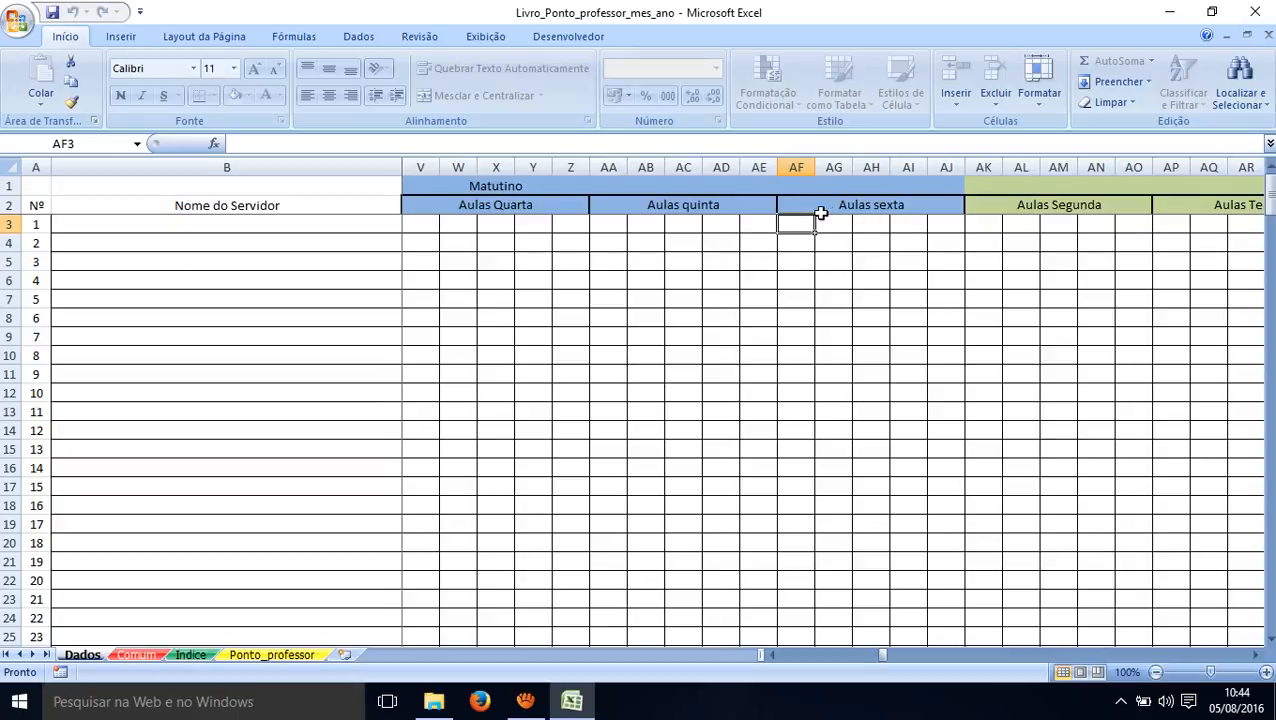
scroll(986, 318, right, 3)
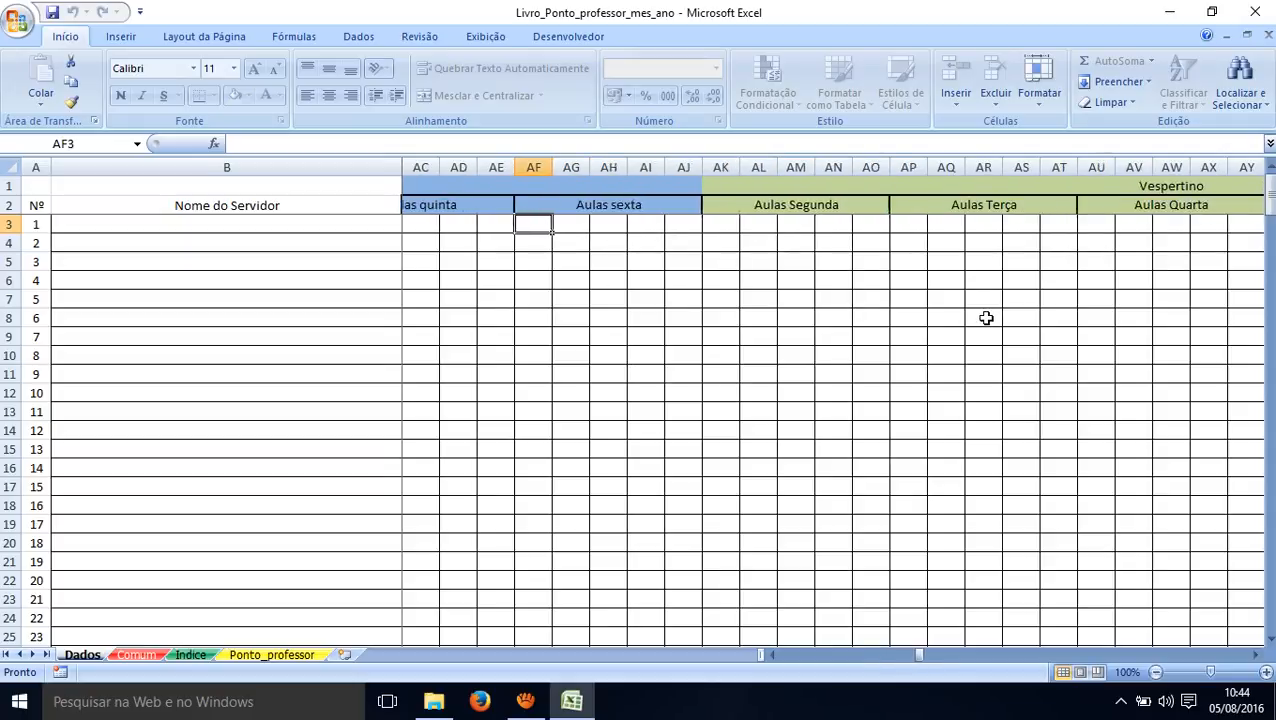
scroll(986, 318, right, 7)
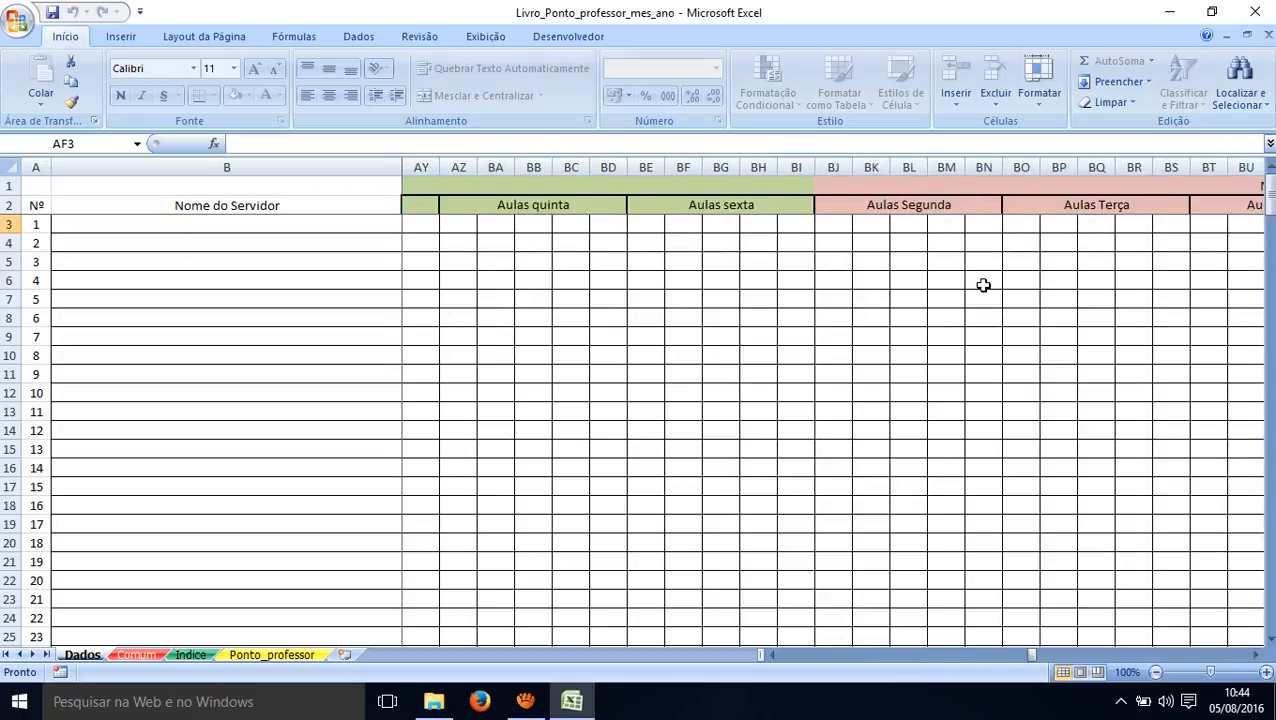
scroll(983, 286, right, 8)
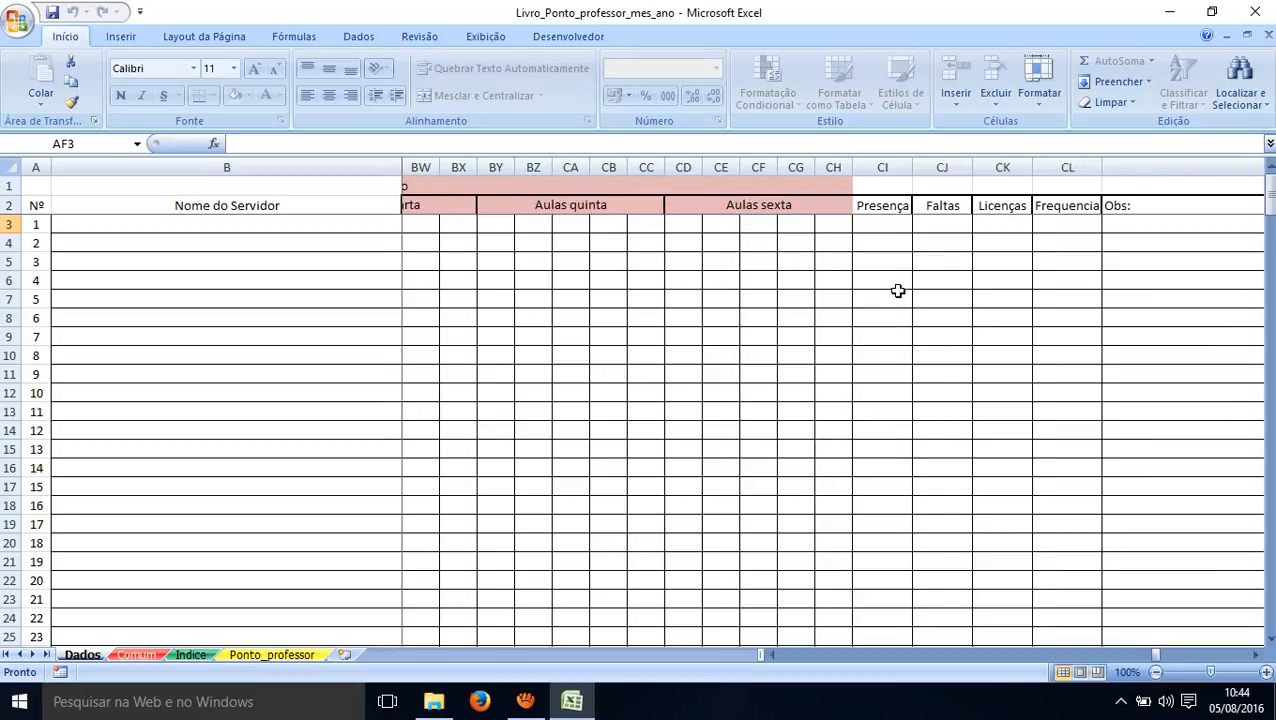
scroll(898, 291, right, 2)
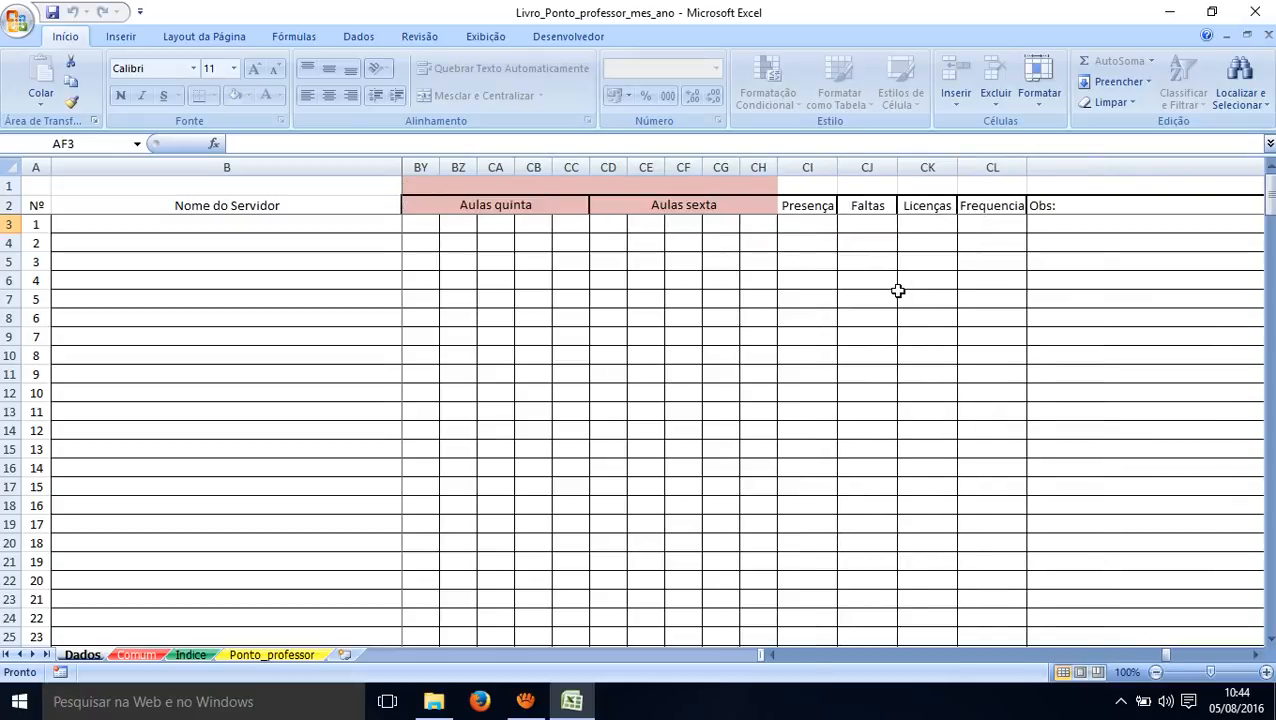
scroll(898, 291, left, 4)
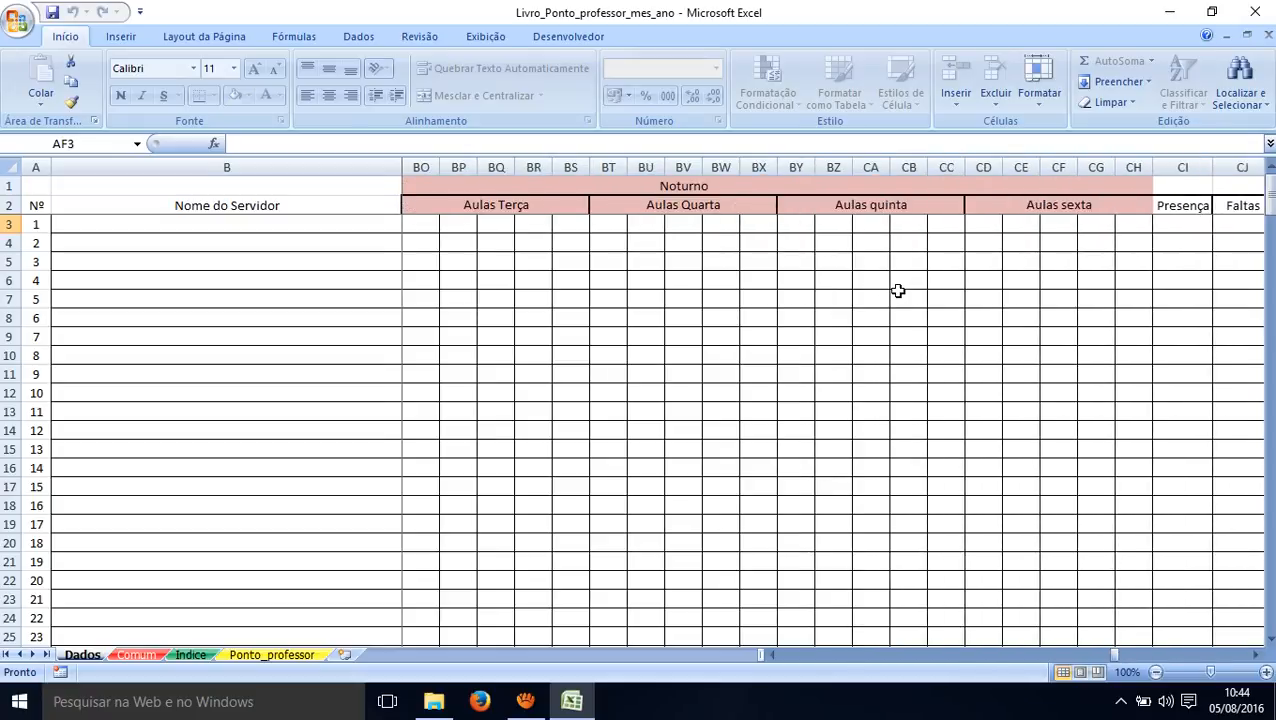
scroll(898, 291, right, 6)
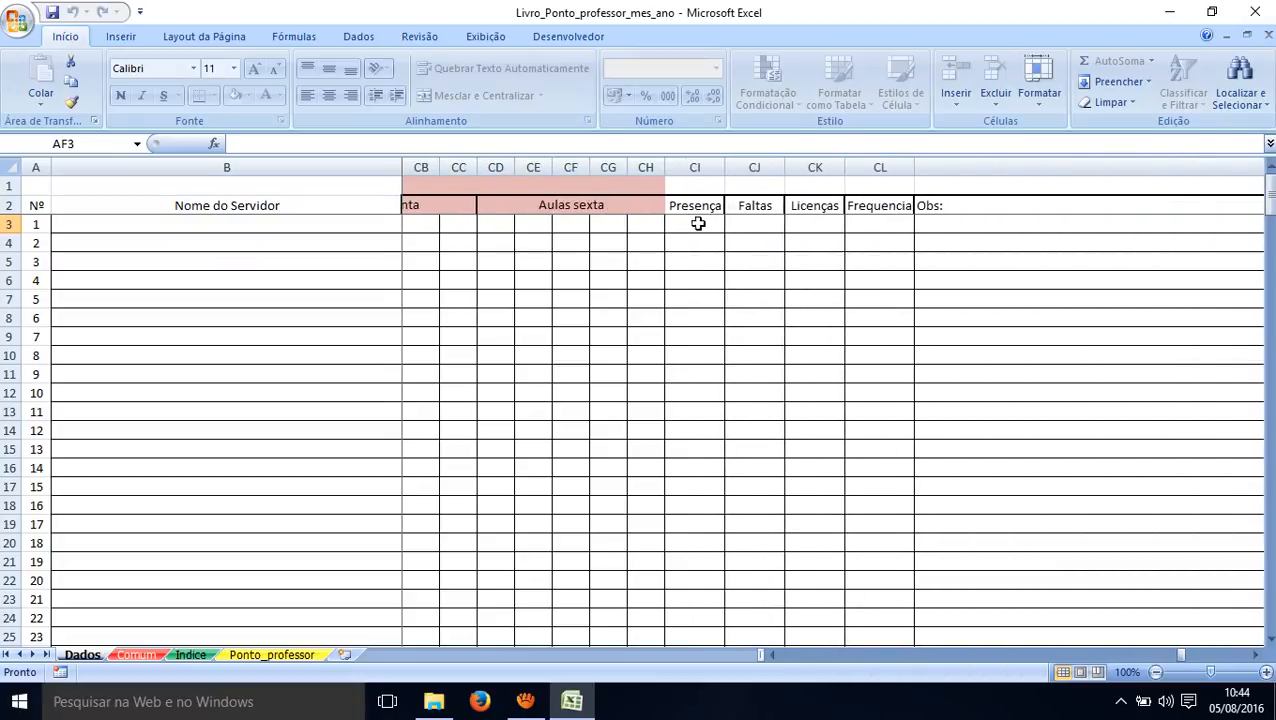
click(940, 220)
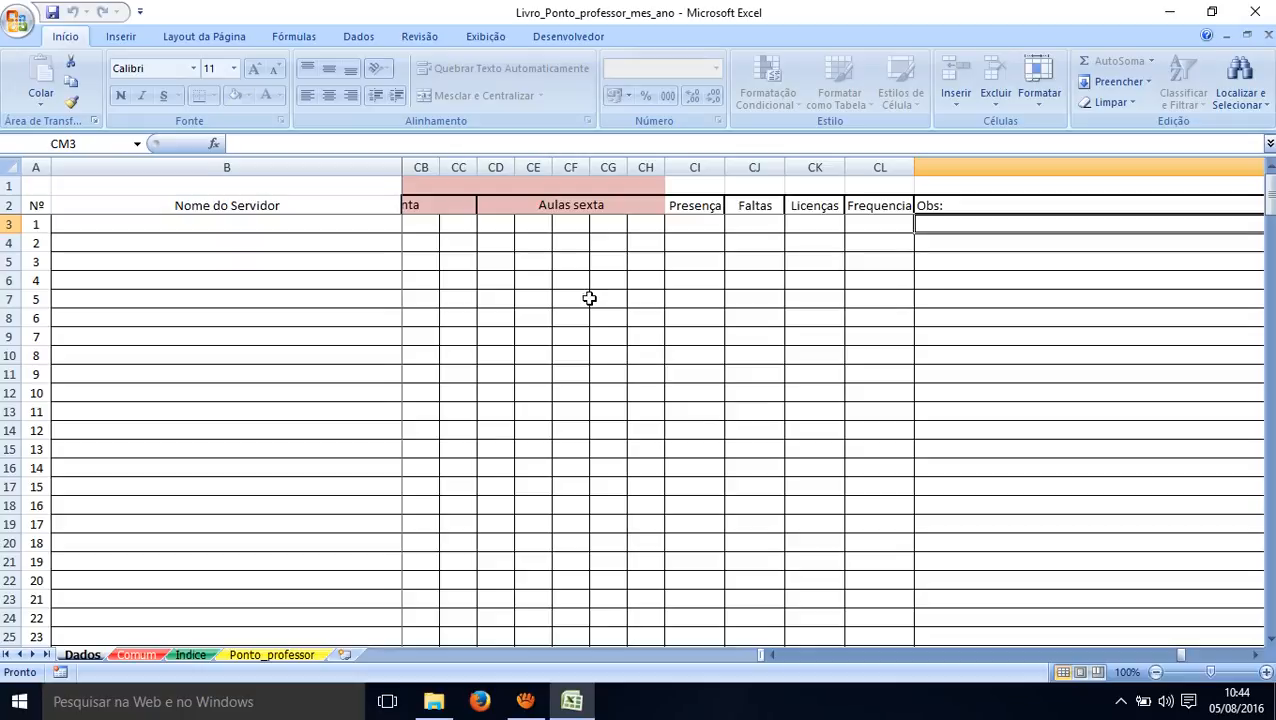
- Enter the names of two teachers in rows 1 and 2 of the Nome do Servidor column on the Dados sheet
scroll(589, 298, left, 20)
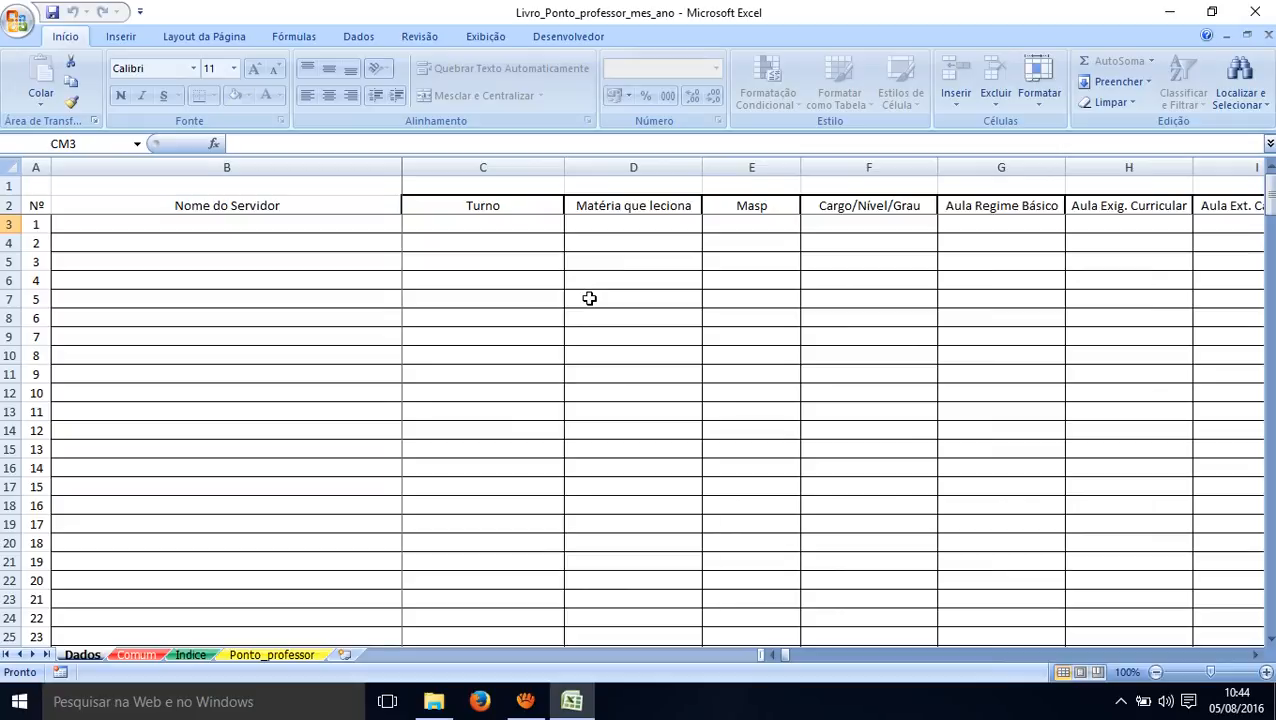
click(199, 224)
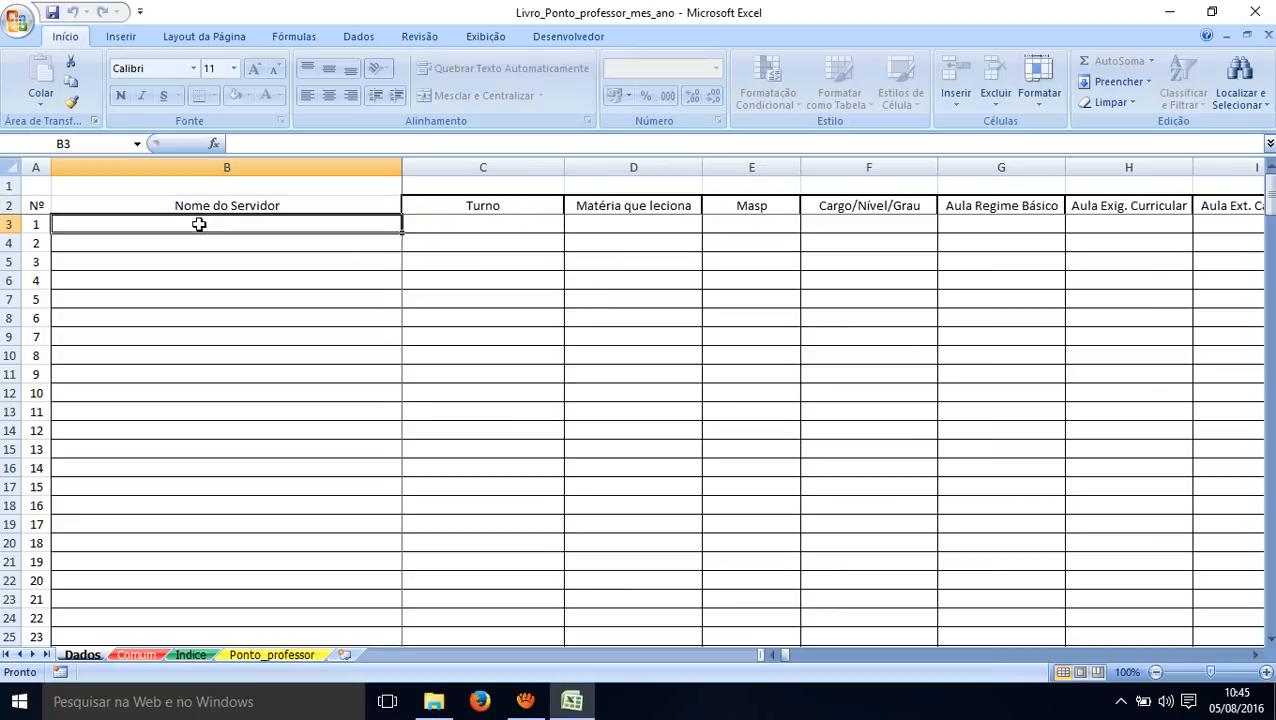
text(Manoel)
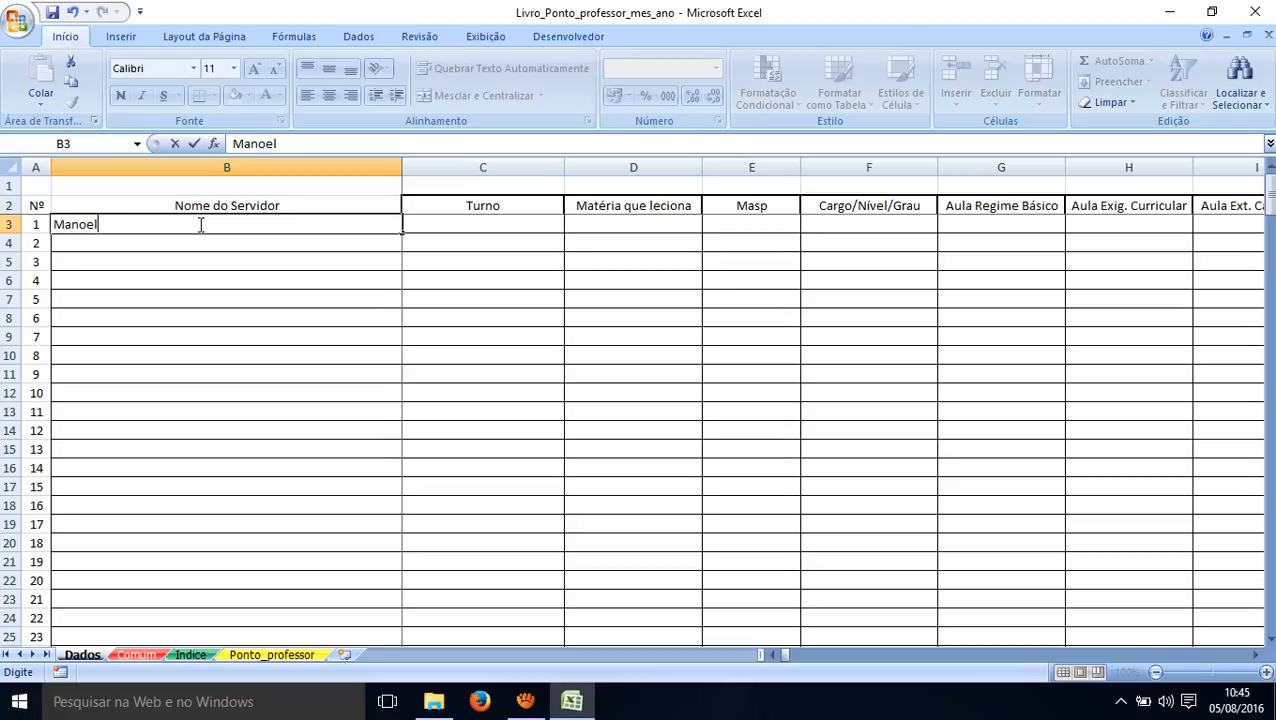
key(Right)
key(Right)
key(Left)
key(Left)
key(Down)
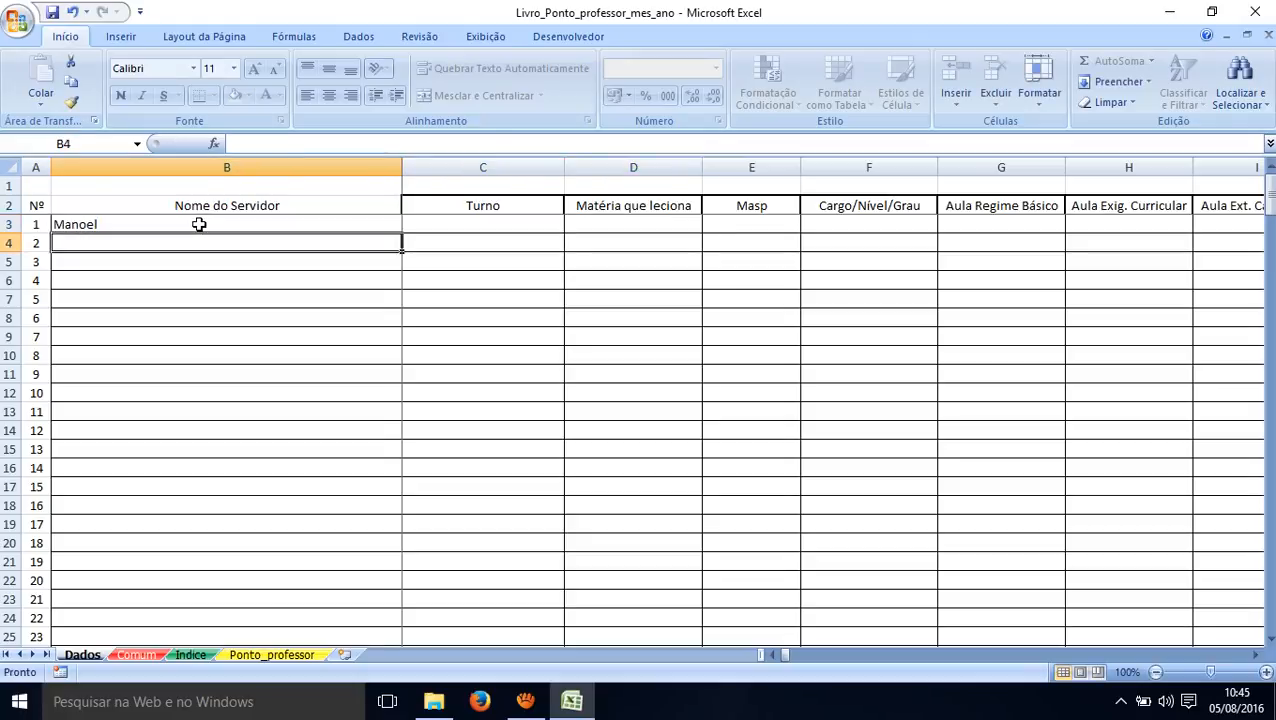
text(Ant)
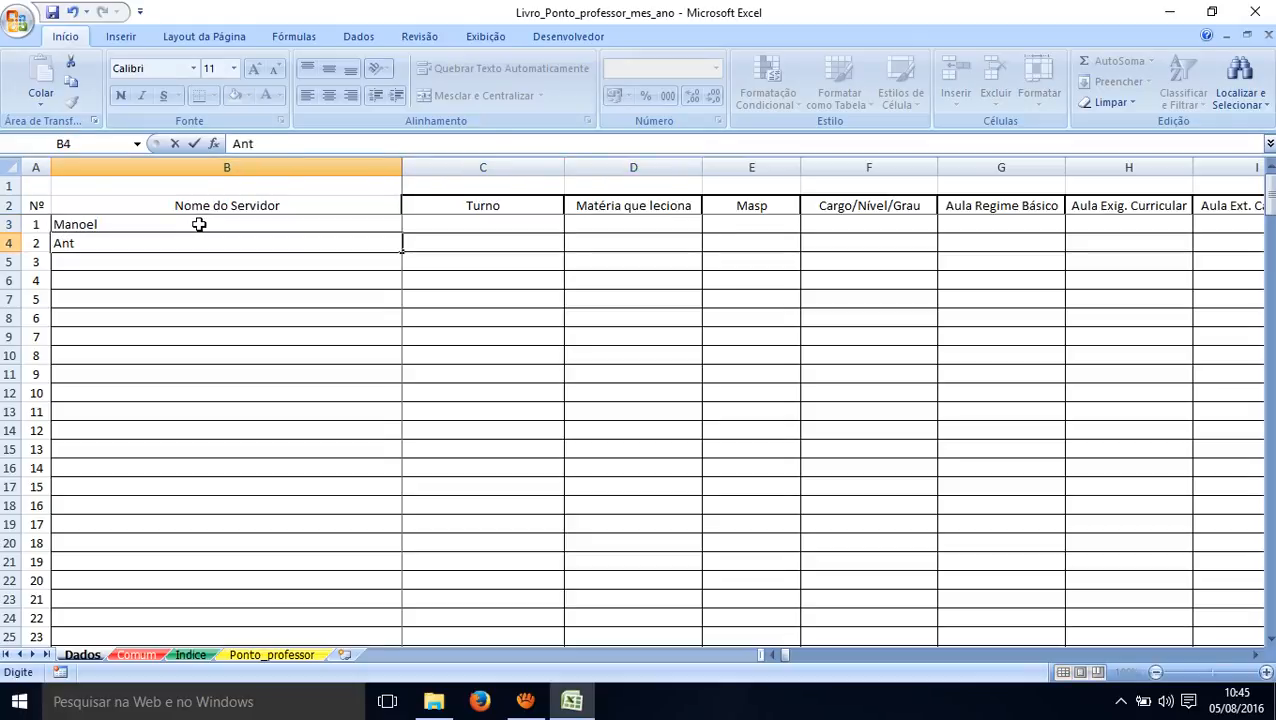
text(ônio)
- Fill in the Turno column with "Matutino" for the first teacher and "Vespertino" for the second
key(Right)
key(Right)
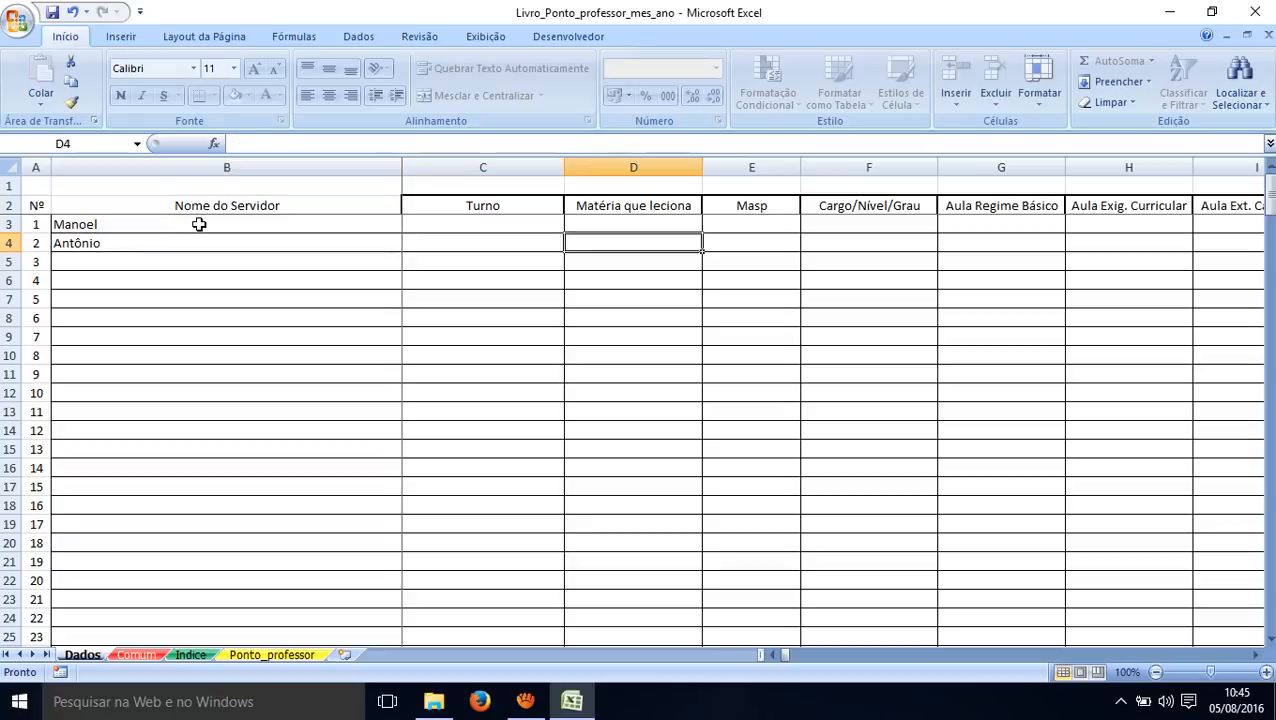
key(Left)
key(Up)
text(Mat)
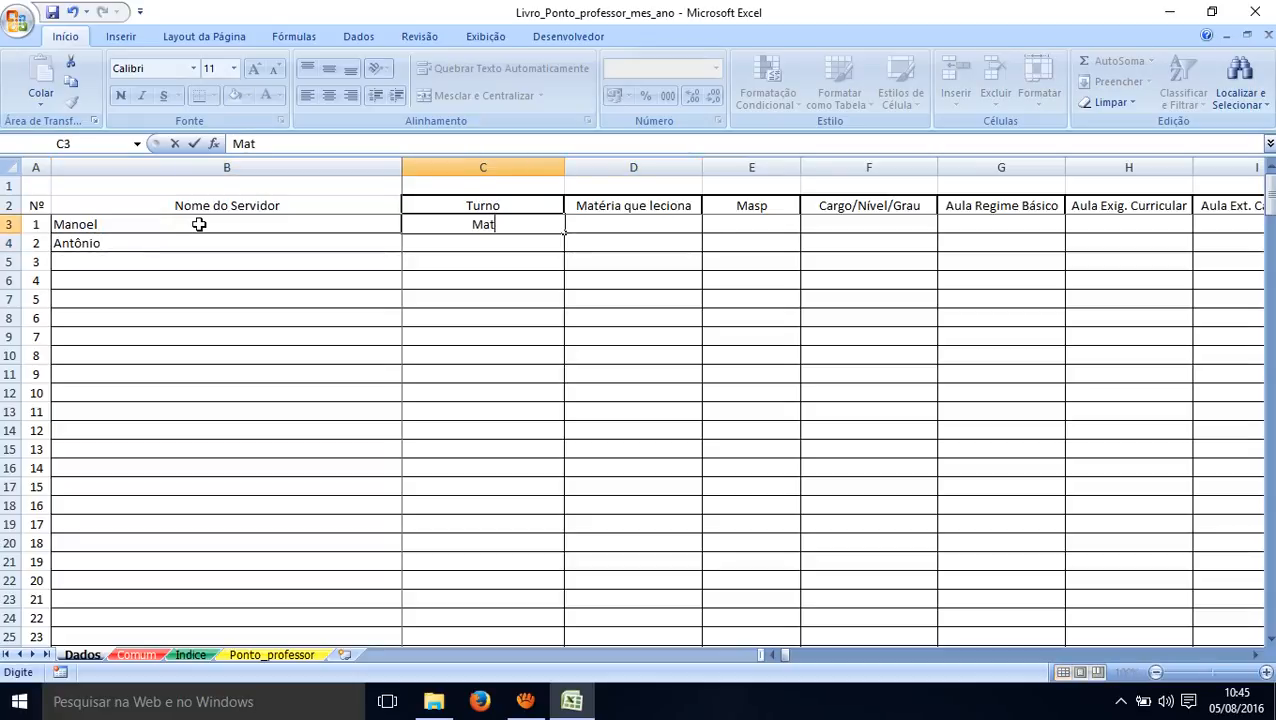
text(utino)
key(Return)
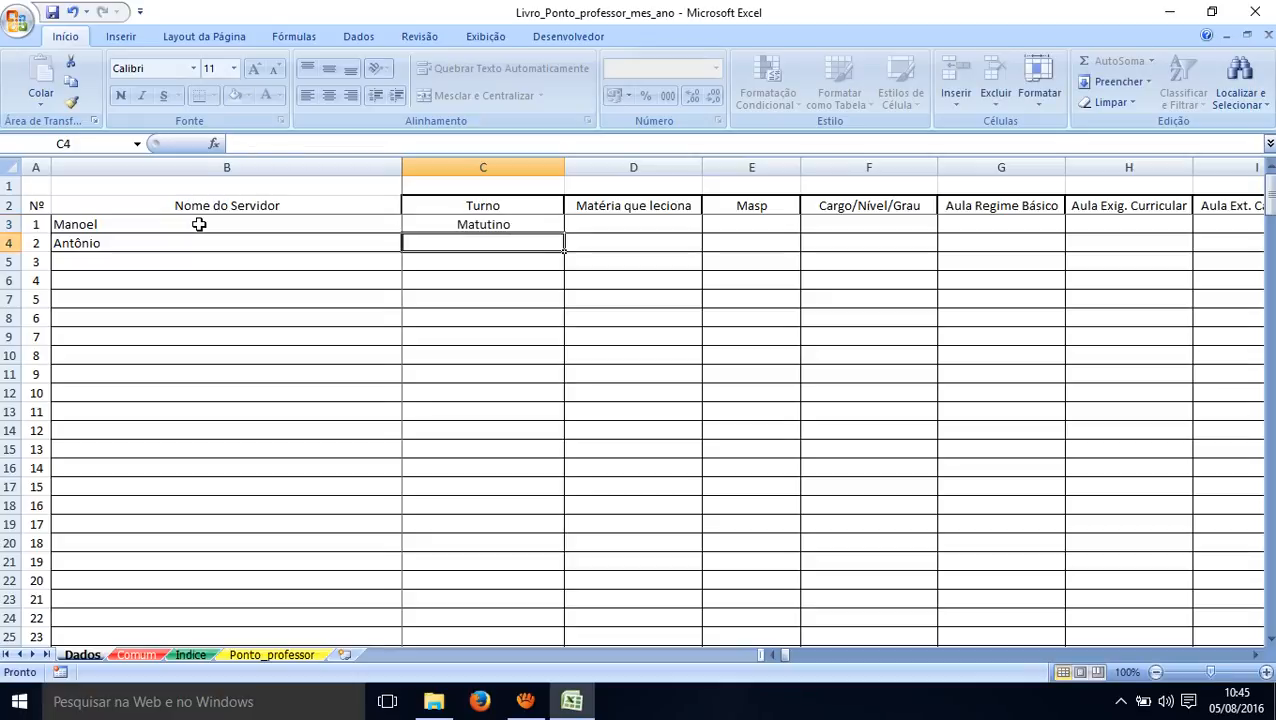
text(Vesperti)
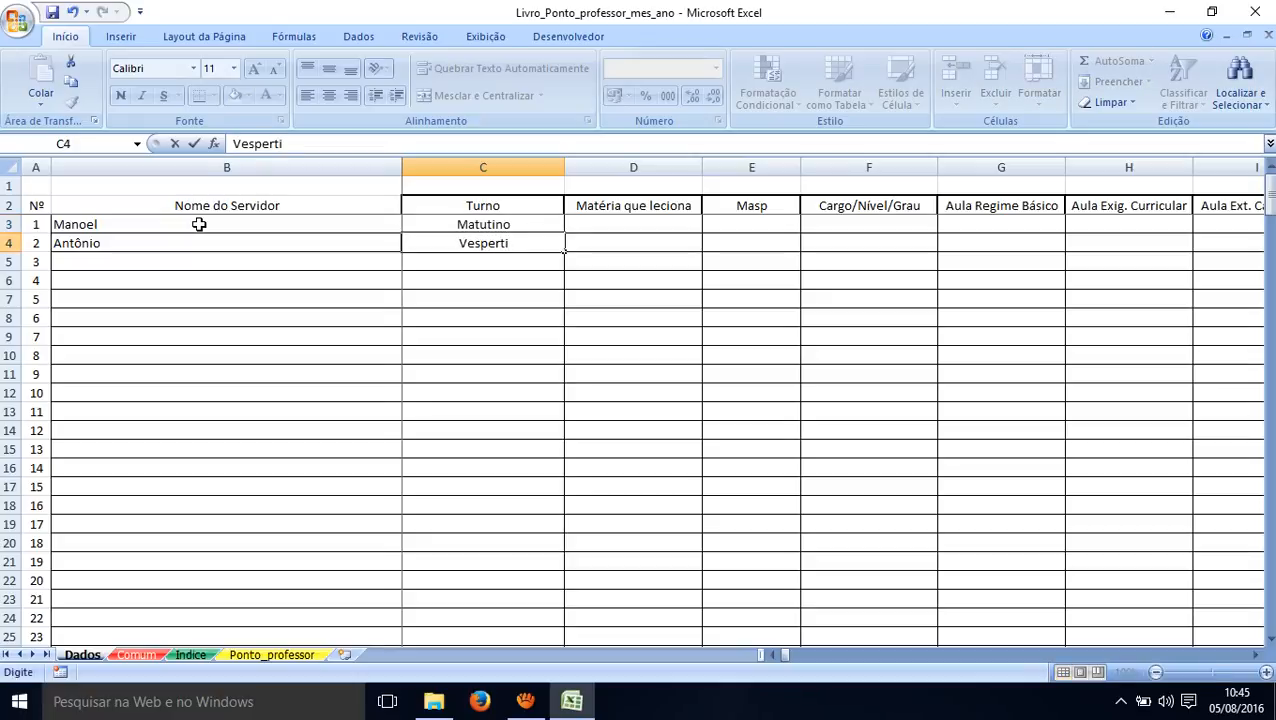
text(no)
key(Tab)
- Fill in the Matéria que leciona column with "Matemática" for the first teacher and "História" for the second
key(Up)
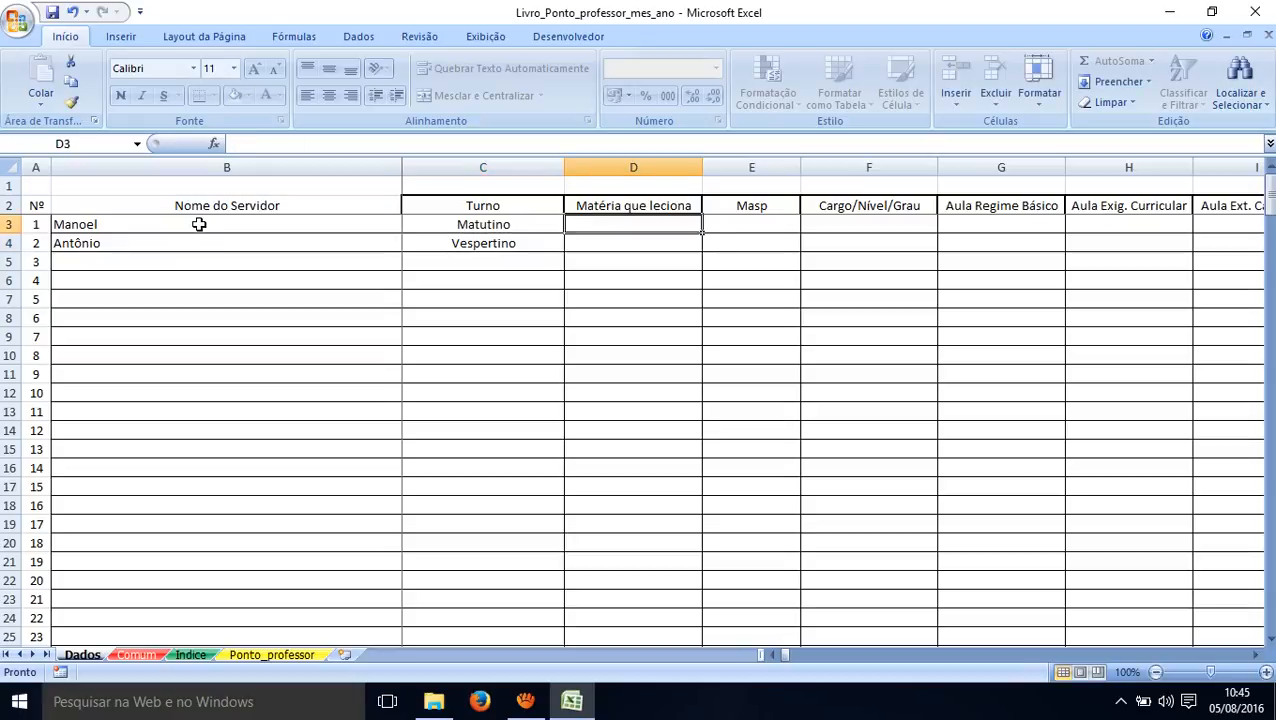
text(Maten)
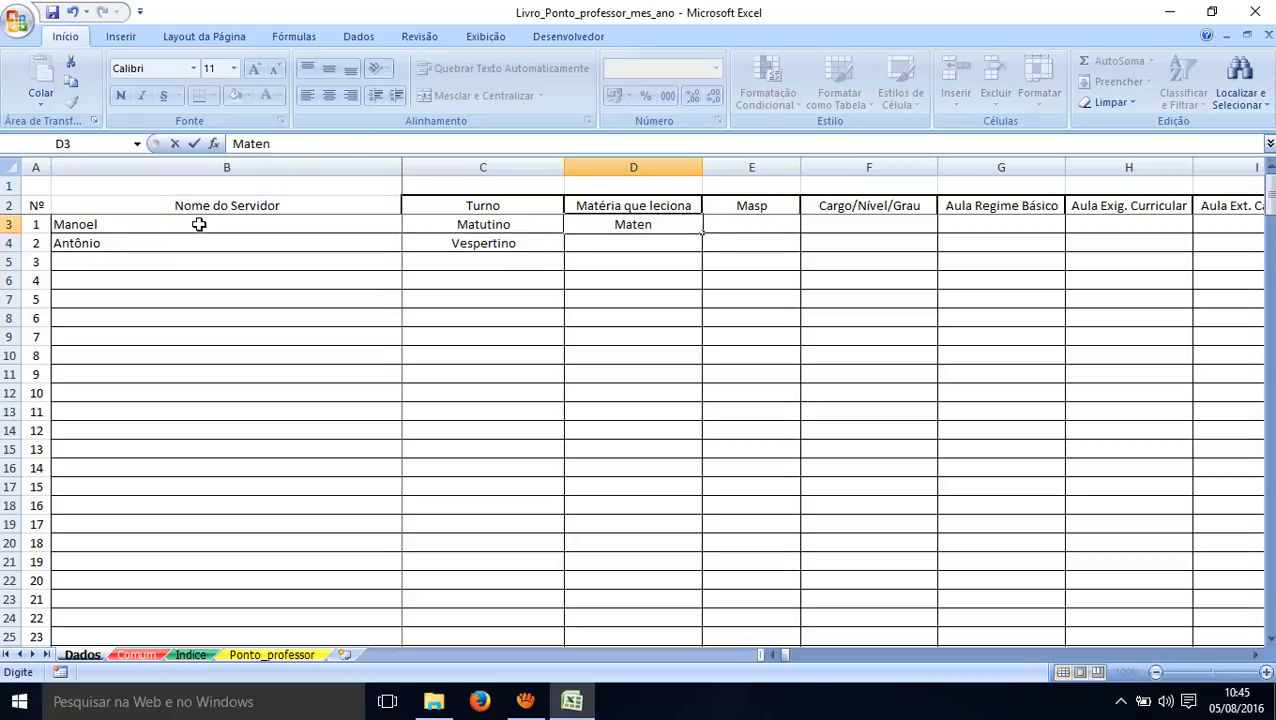
key(BackSpace)
text(mática)
key(Return)
text(Hi)
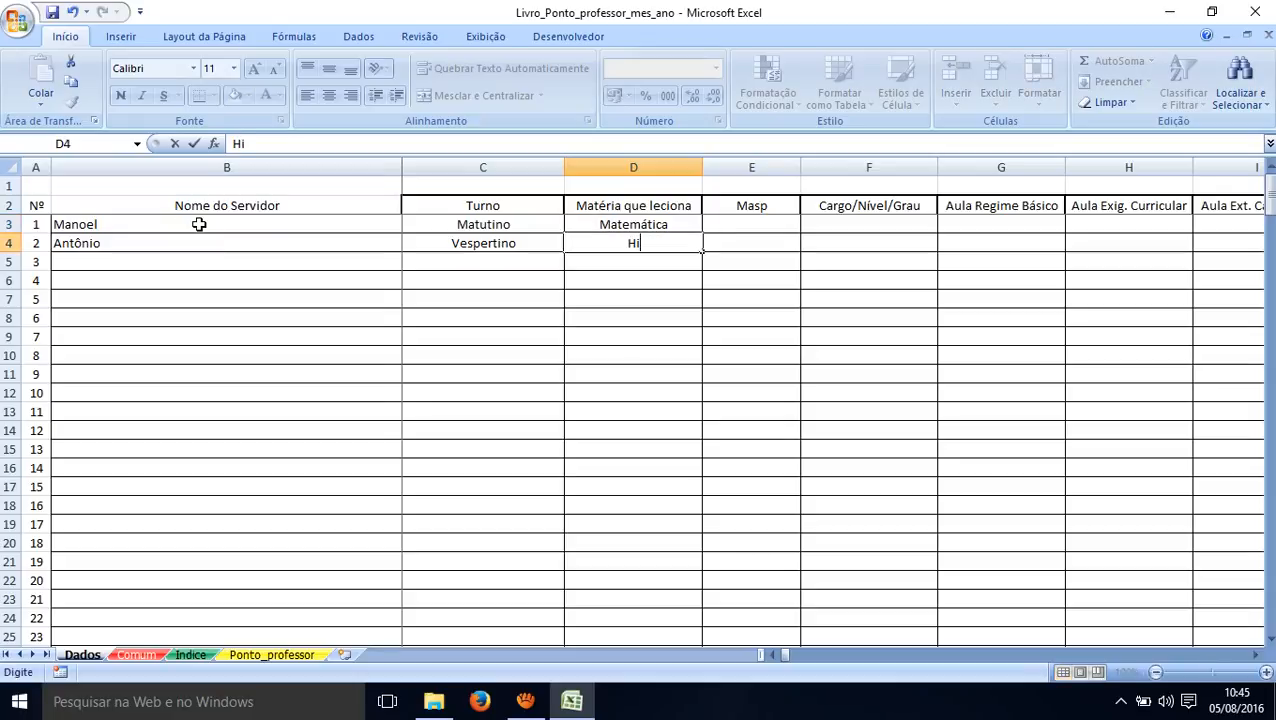
text(stória)
key(Return)
- Enter the Masp registration numbers of both teachers in the Masp column
key(Up)
key(Right)
key(Up)
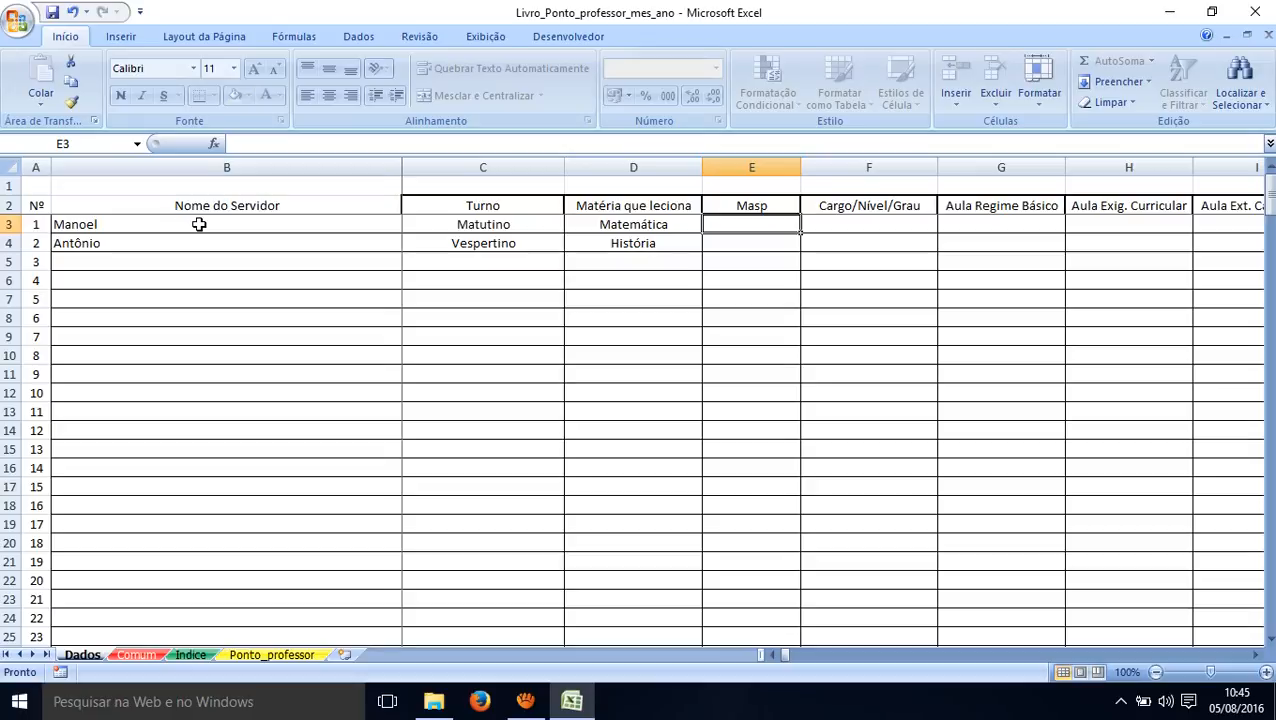
text(11111)
key(Return)
key(Left)
key(Right)
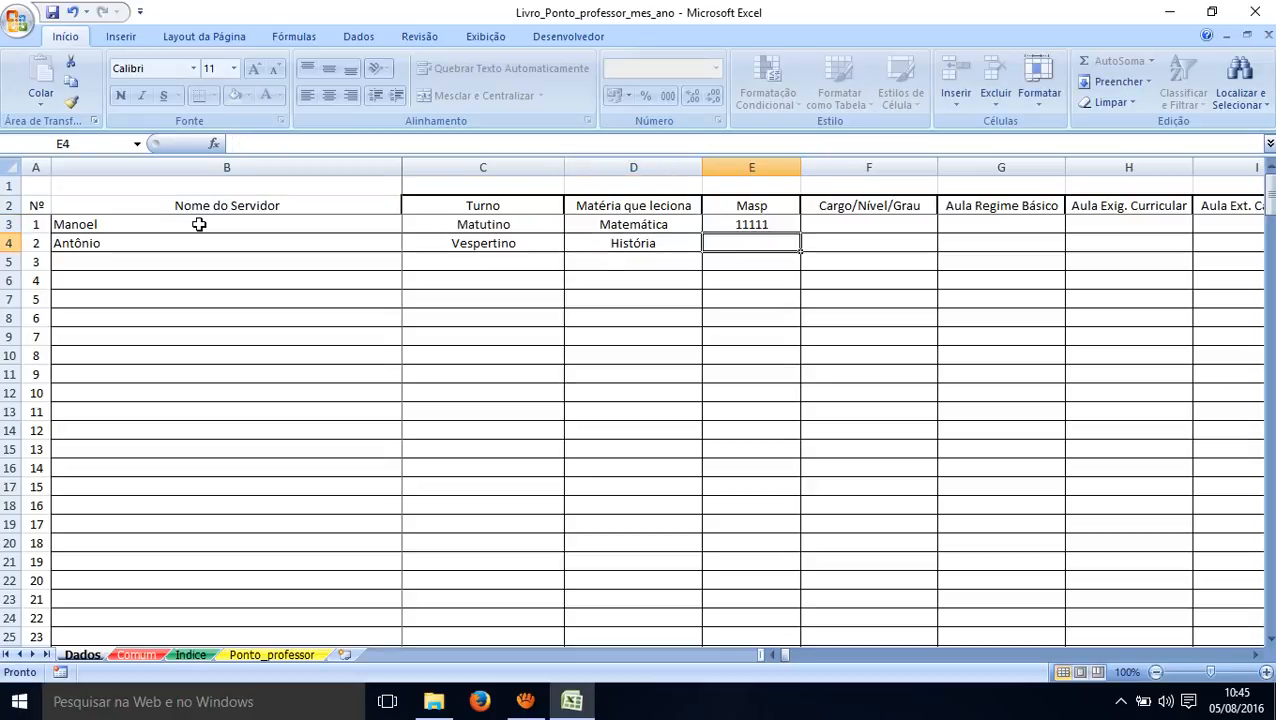
text(22222)
key(Up)
- Fill in the Cargo/Nível/Grau column with "Peb 1A" for the first teacher and "Peb 2A" for the second
key(Right)
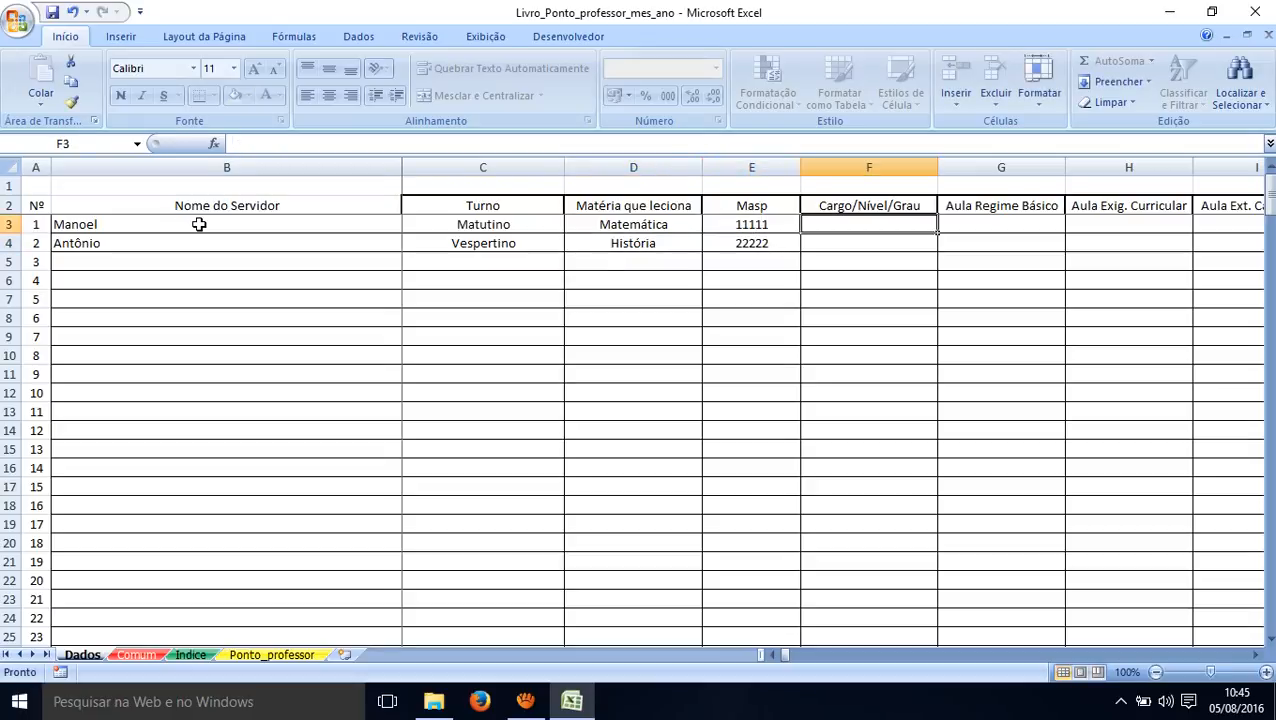
text(Peb)
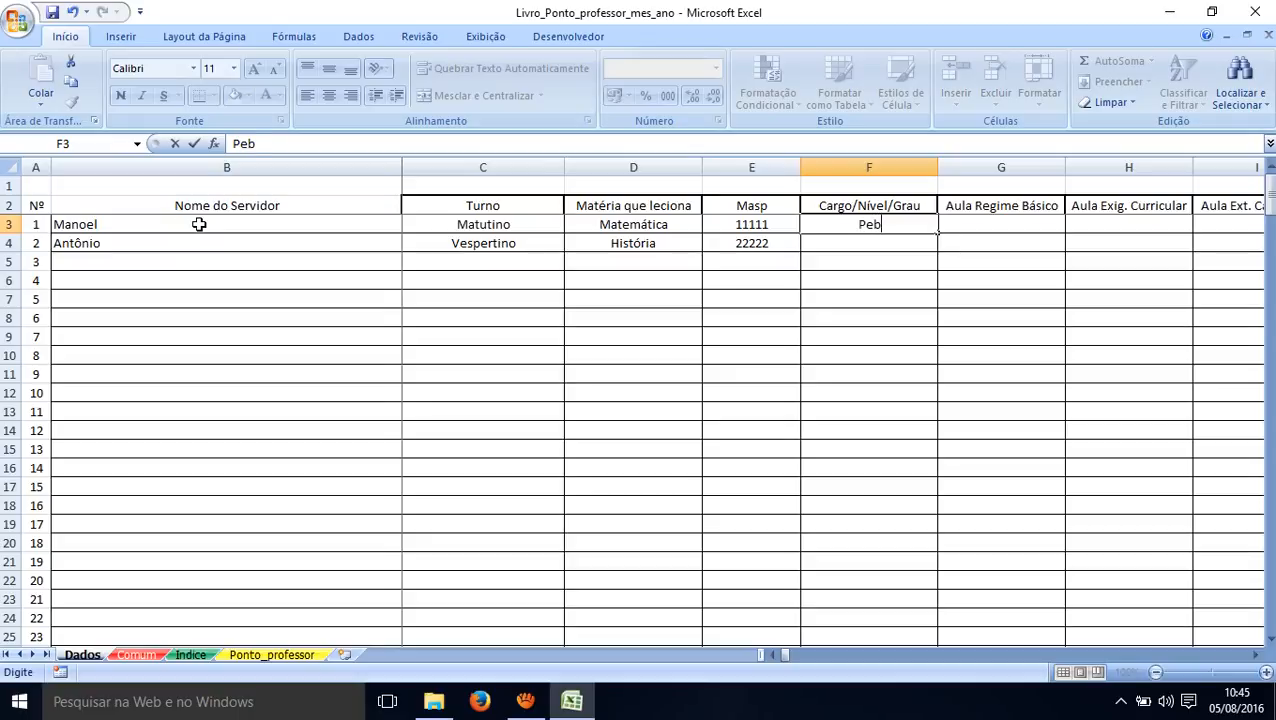
text( I)
text(A)
key(BackSpace)
key(BackSpace)
text(1A)
key(Return)
text(Pe)
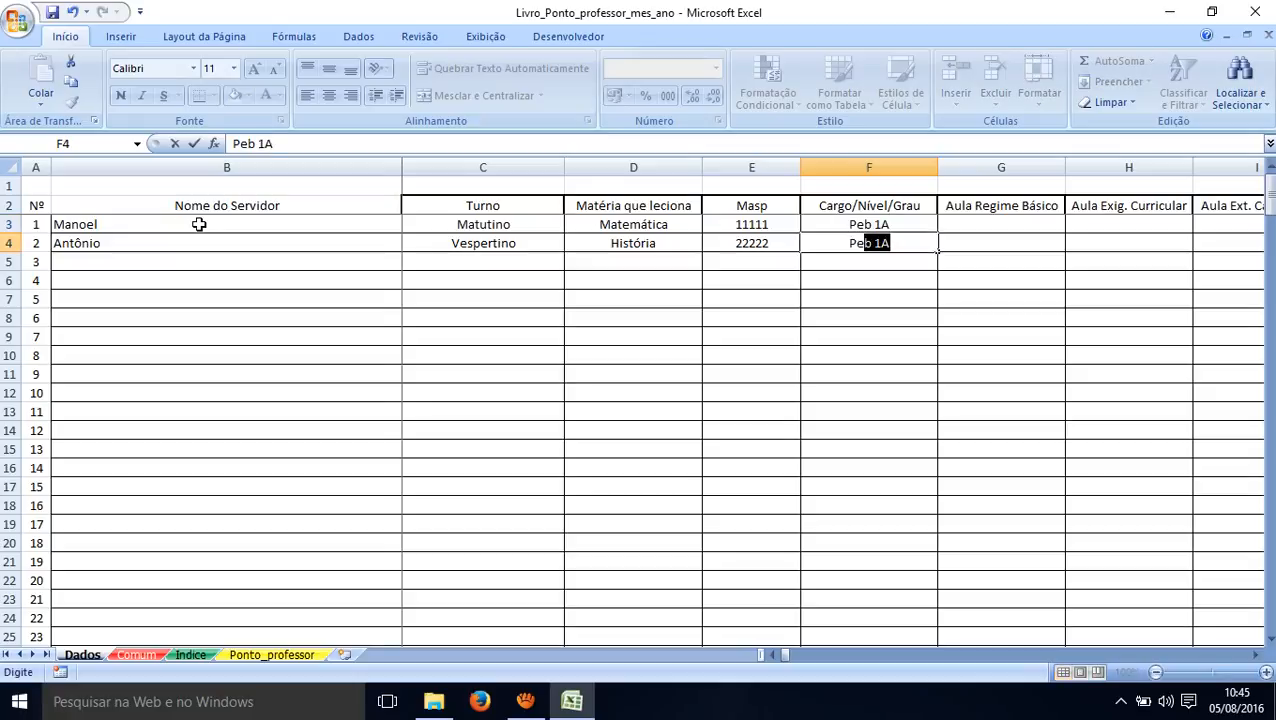
text(b @)
key(BackSpace)
text(2A)
key(Tab)
- Enter 16 in the Aula Regime Básico column for the first teacher
key(Up)
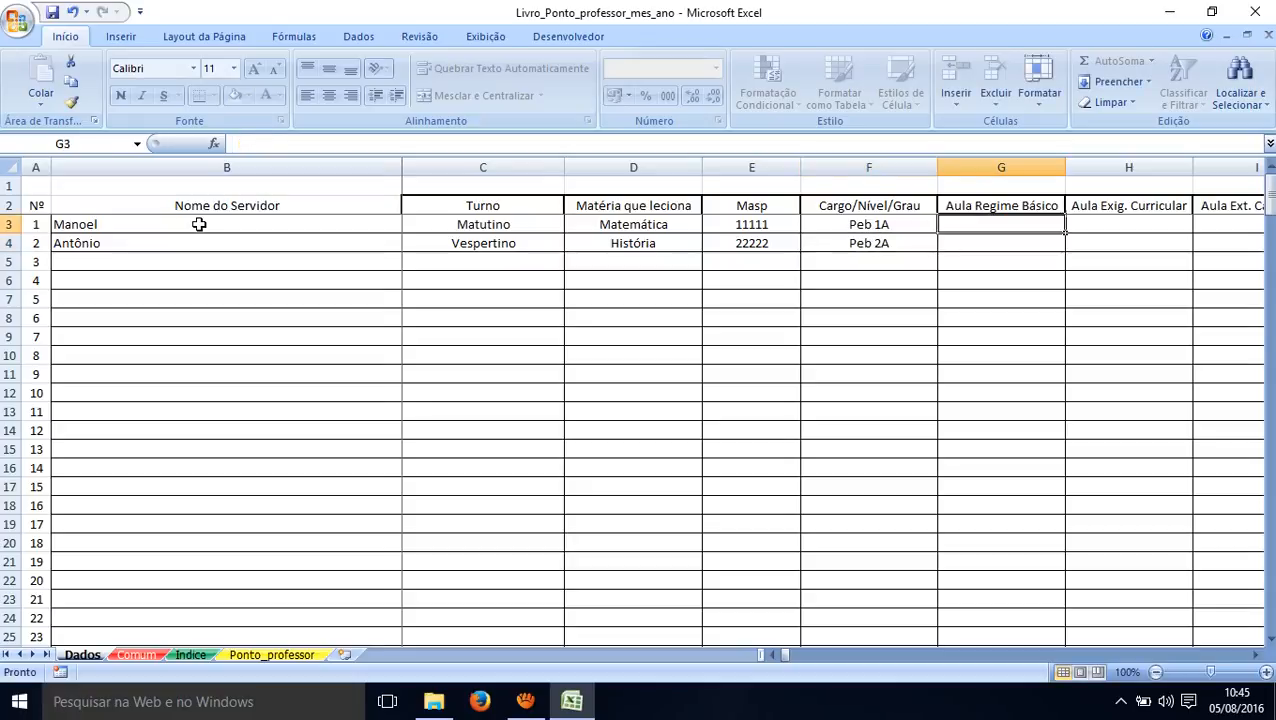
text(1)
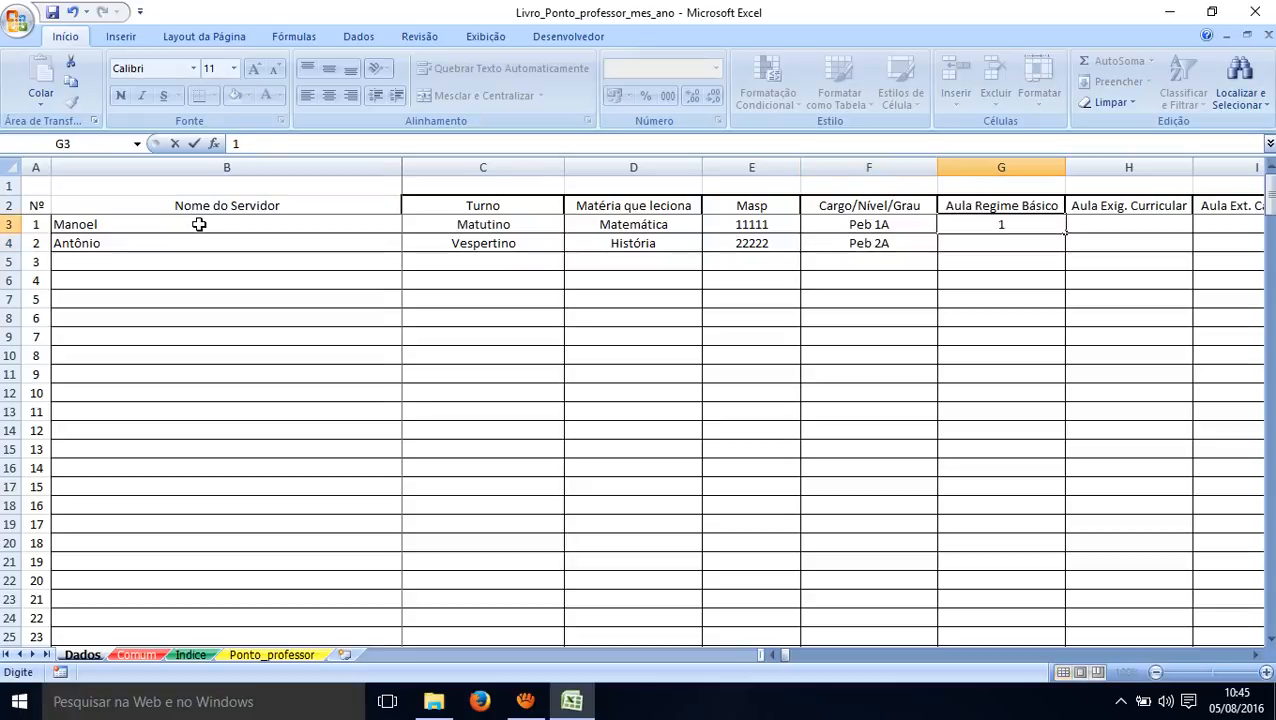
text(6)
key(Return)
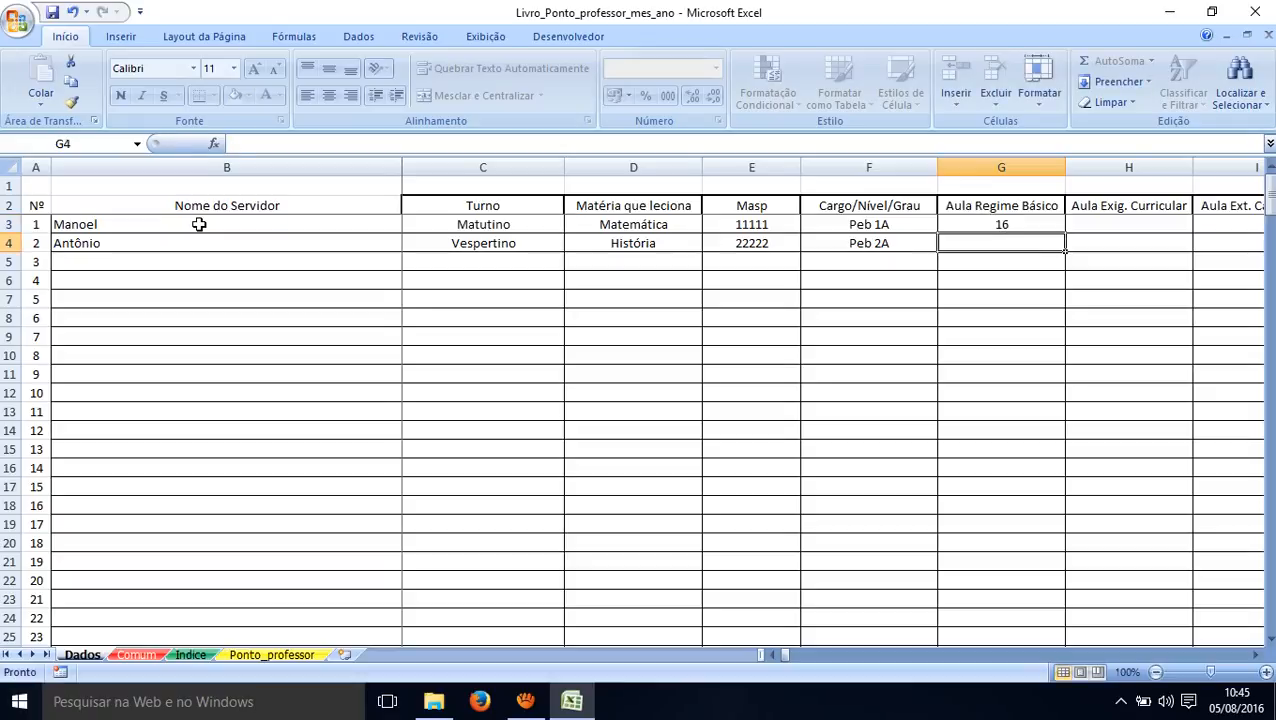
- Enter 14 in Aula Regime Básico and 2 in Aula Exig. Curricular for the second teacher
text(14)
key(Tab)
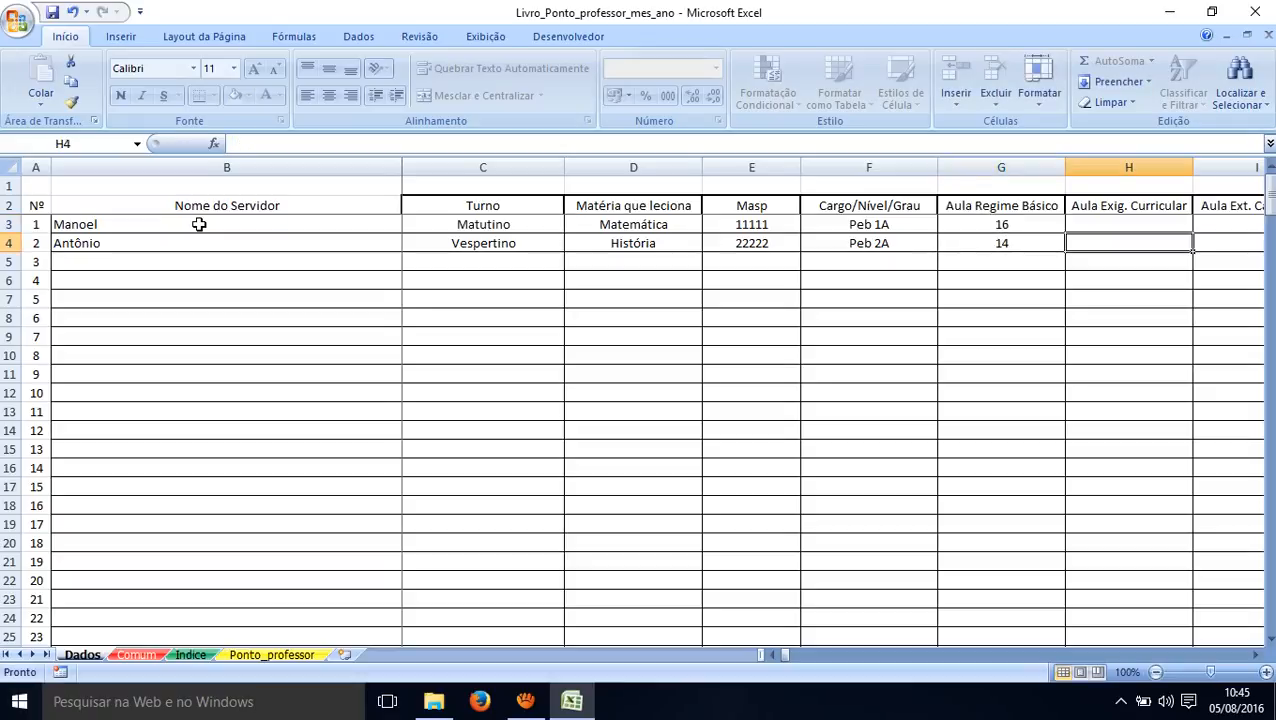
text(2)
key(Tab)
- Fill in the Horas mensais Reuniões column with 2h for both teachers
key(Tab)
key(Tab)
key(Tab)
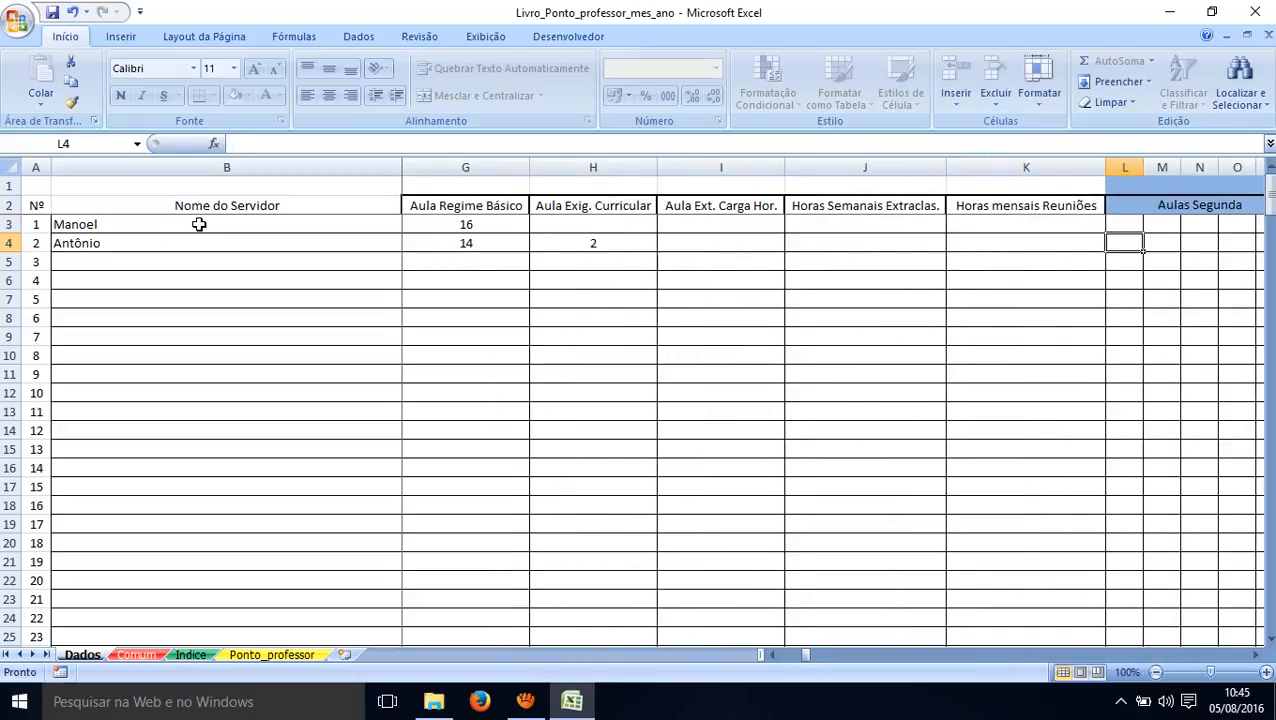
key(shift+Tab)
key(Up)
key(Down)
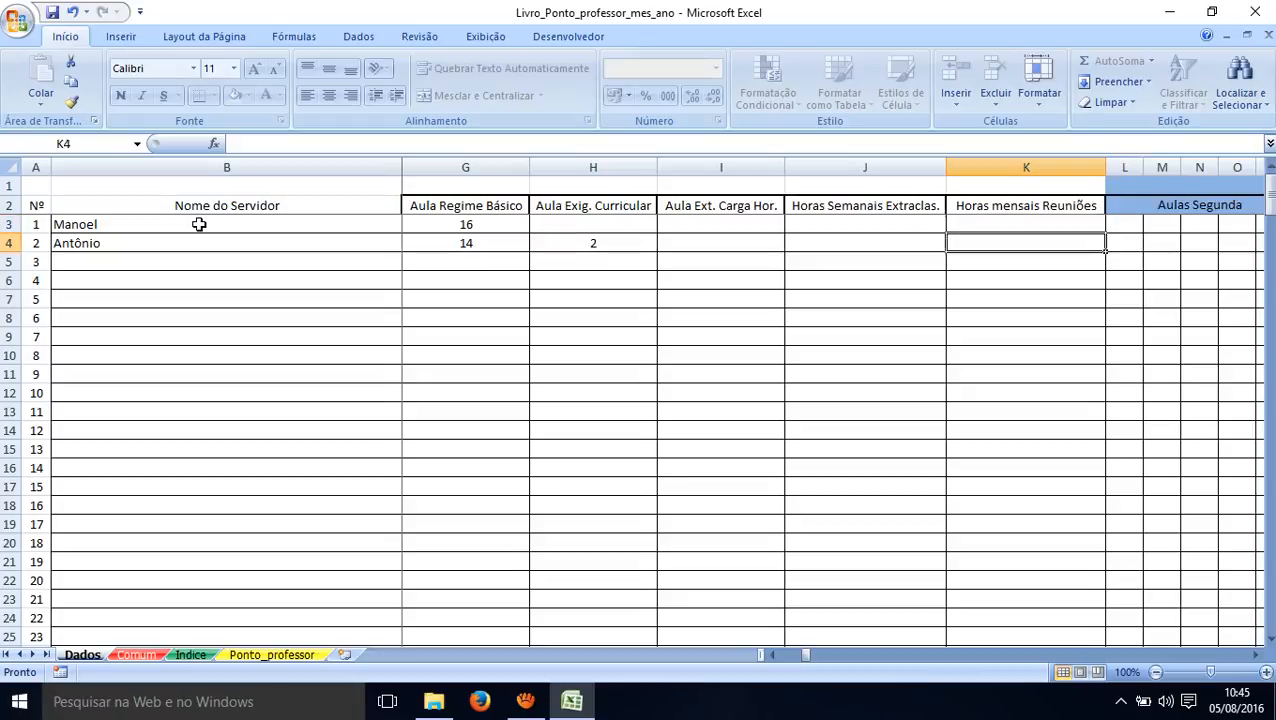
key(Up)
key(Down)
key(Up)
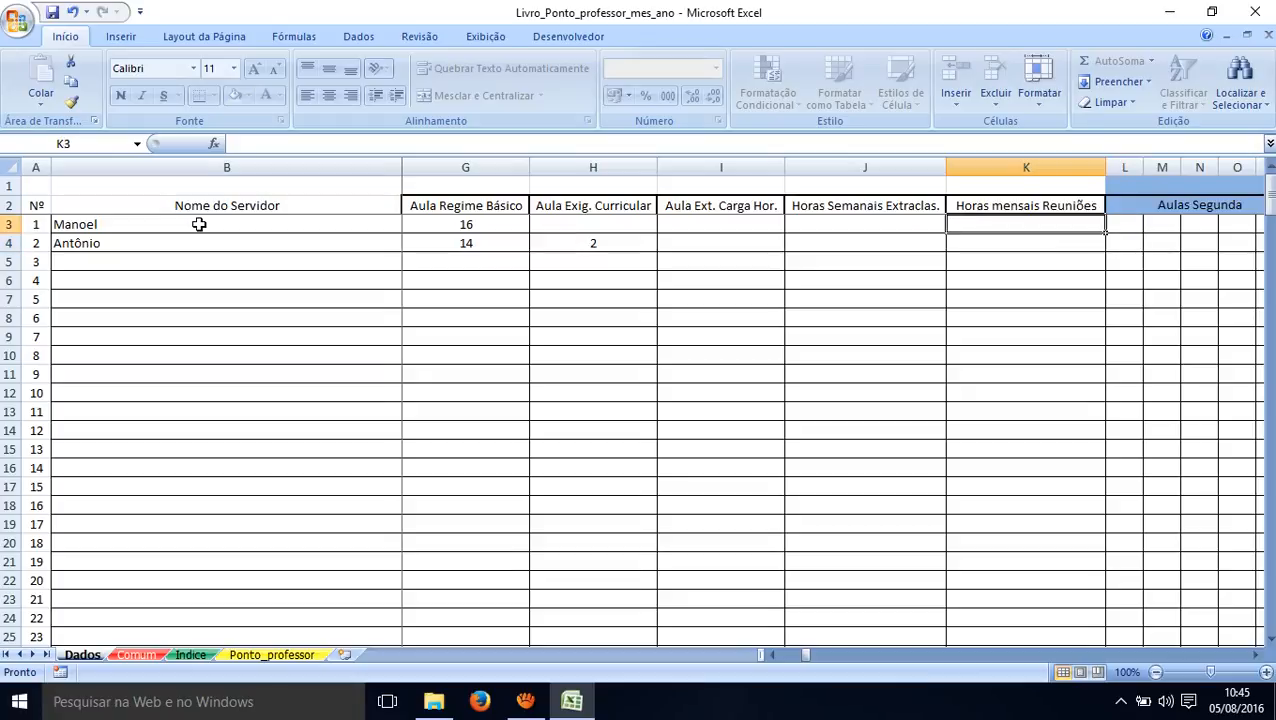
text(2h)
key(Return)
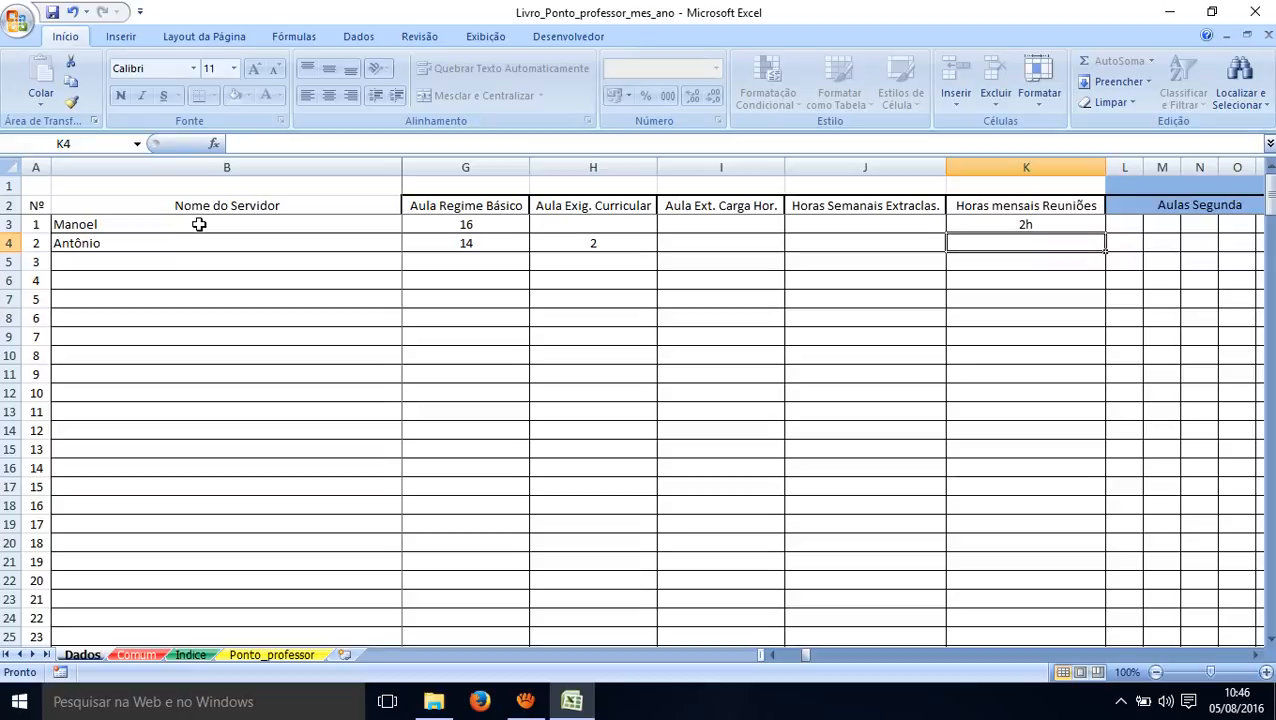
text(2h)
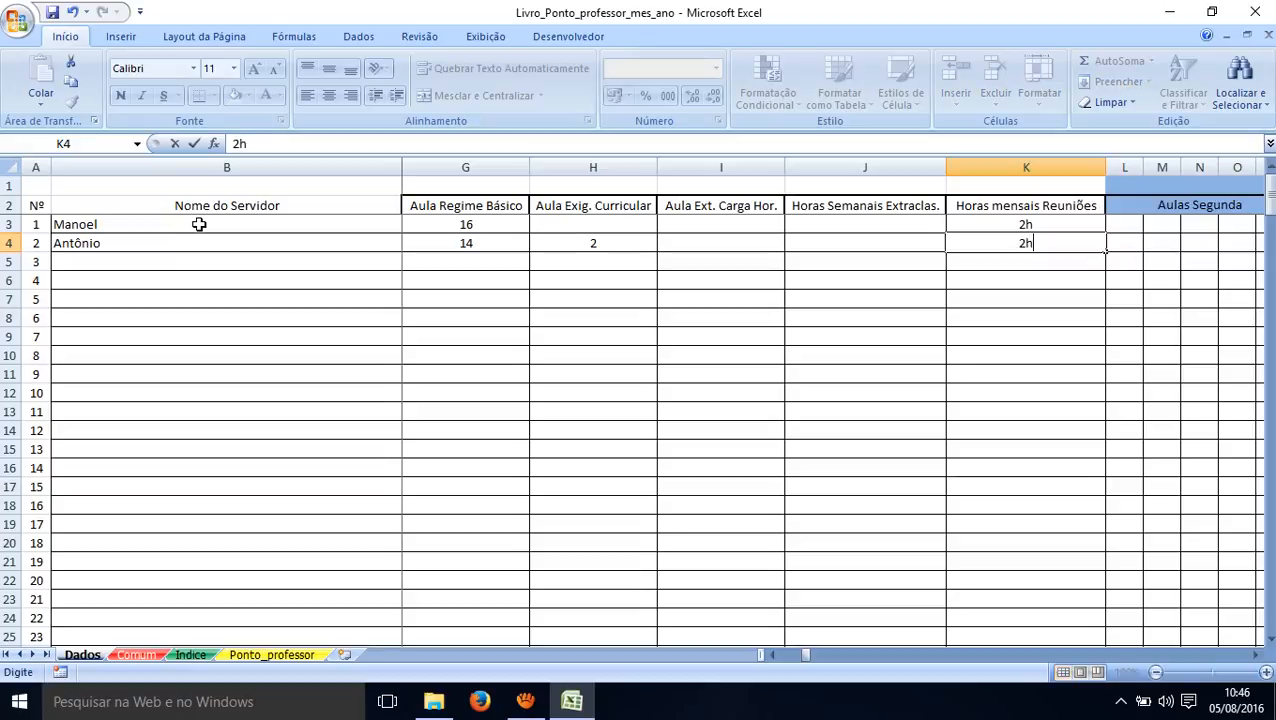
key(Up)
- Fill in the Horas Semanais Extraclas. column with 2h40min for the first teacher and 2h for the second
key(Left)
key(Left)
key(Right)
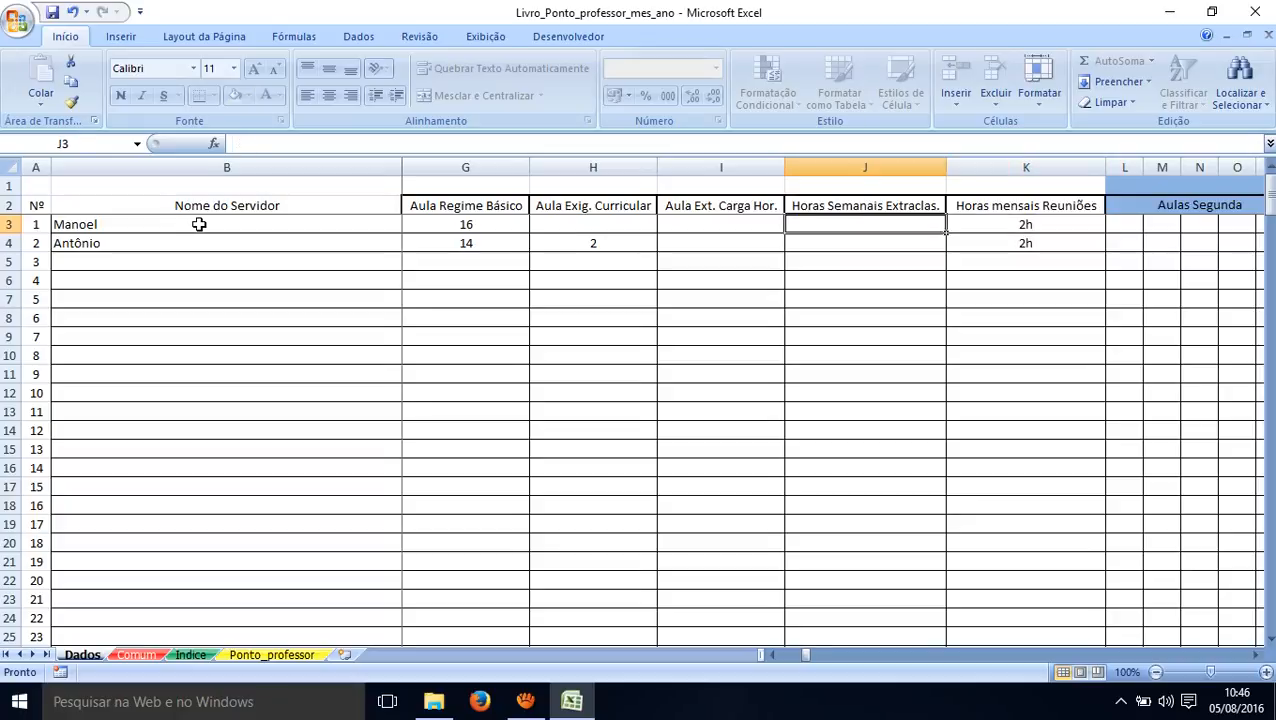
text(2h)
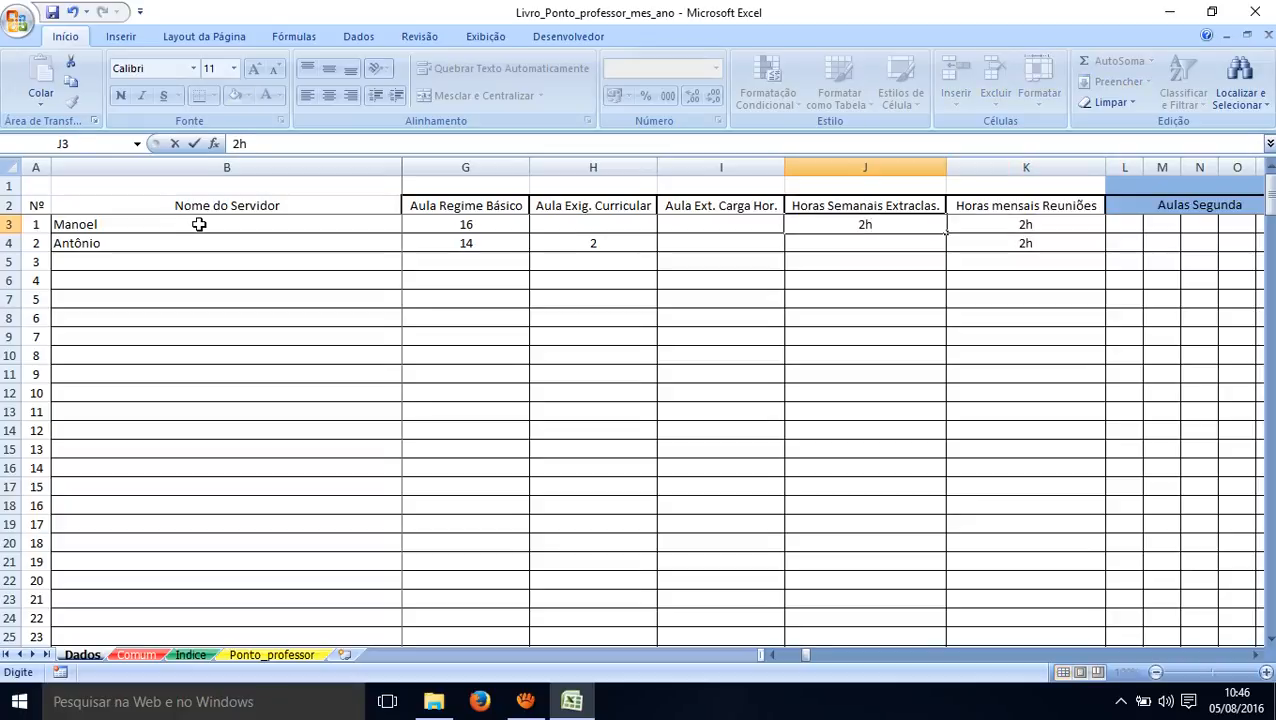
text(40min)
key(Return)
text(2)
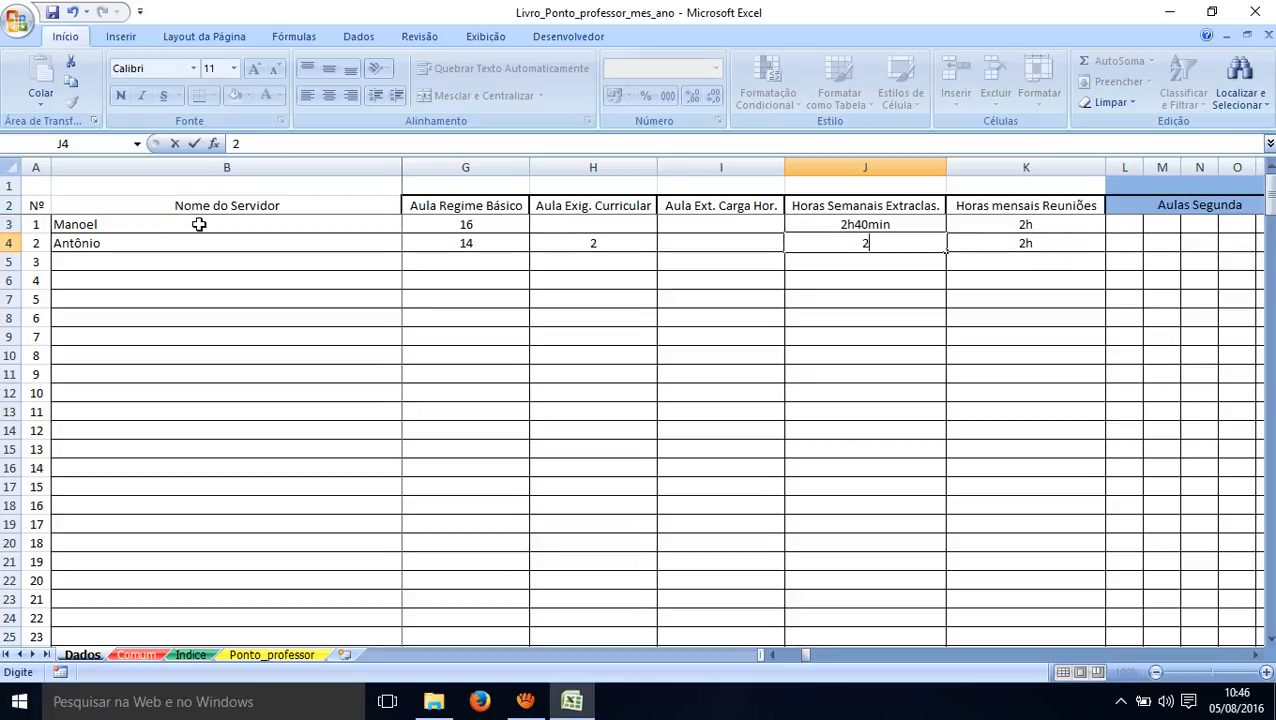
text(H)
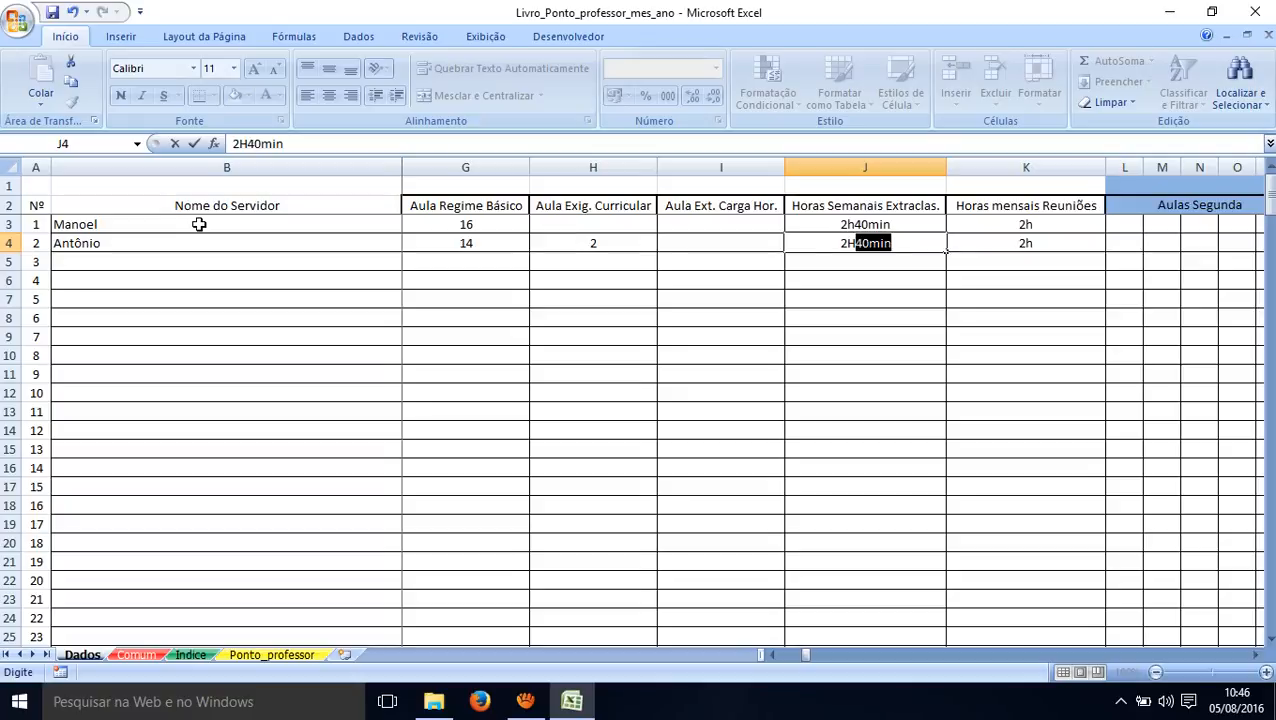
key(BackSpace)
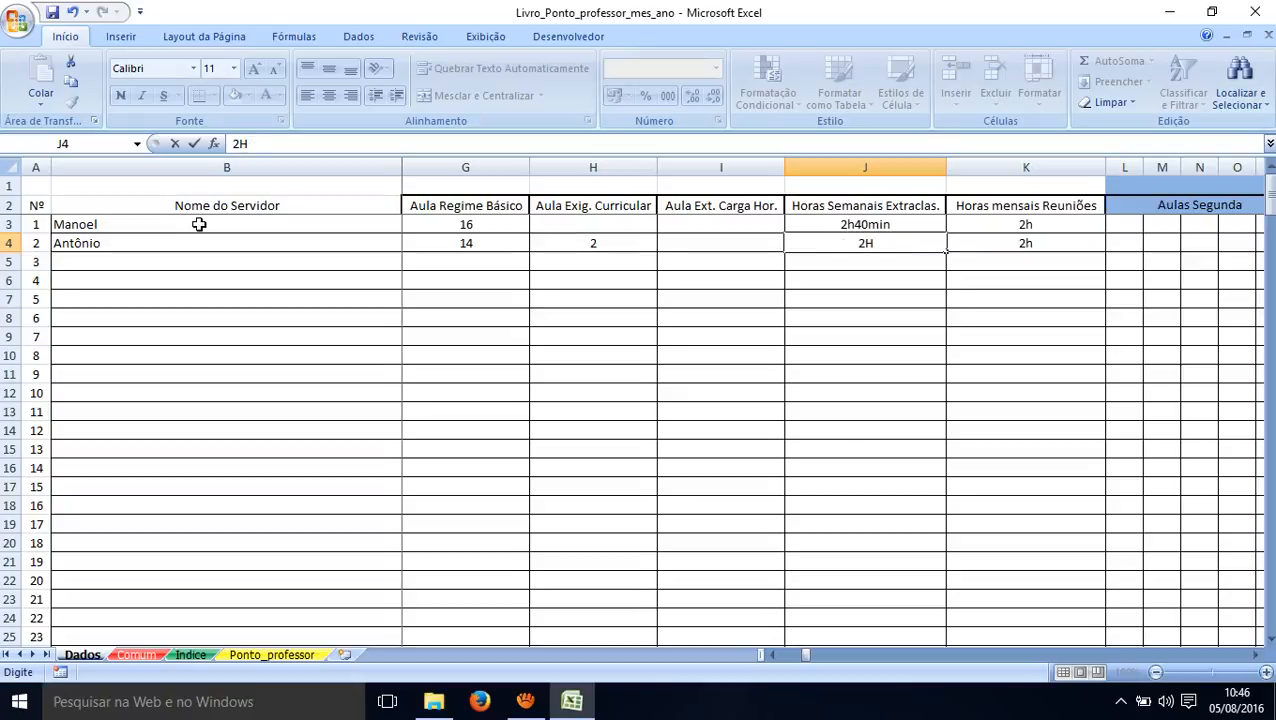
key(BackSpace)
text(h)
key(BackSpace)
key(Right)
- Enter the first teacher's Matutino Aulas Segunda classes: 1A in L3, 2B in M3 and 3C in O3
key(Right)
key(Right)
key(Right)
key(Right)
key(Right)
key(Right)
key(Right)
key(Right)
key(Right)
key(Right)
key(Right)
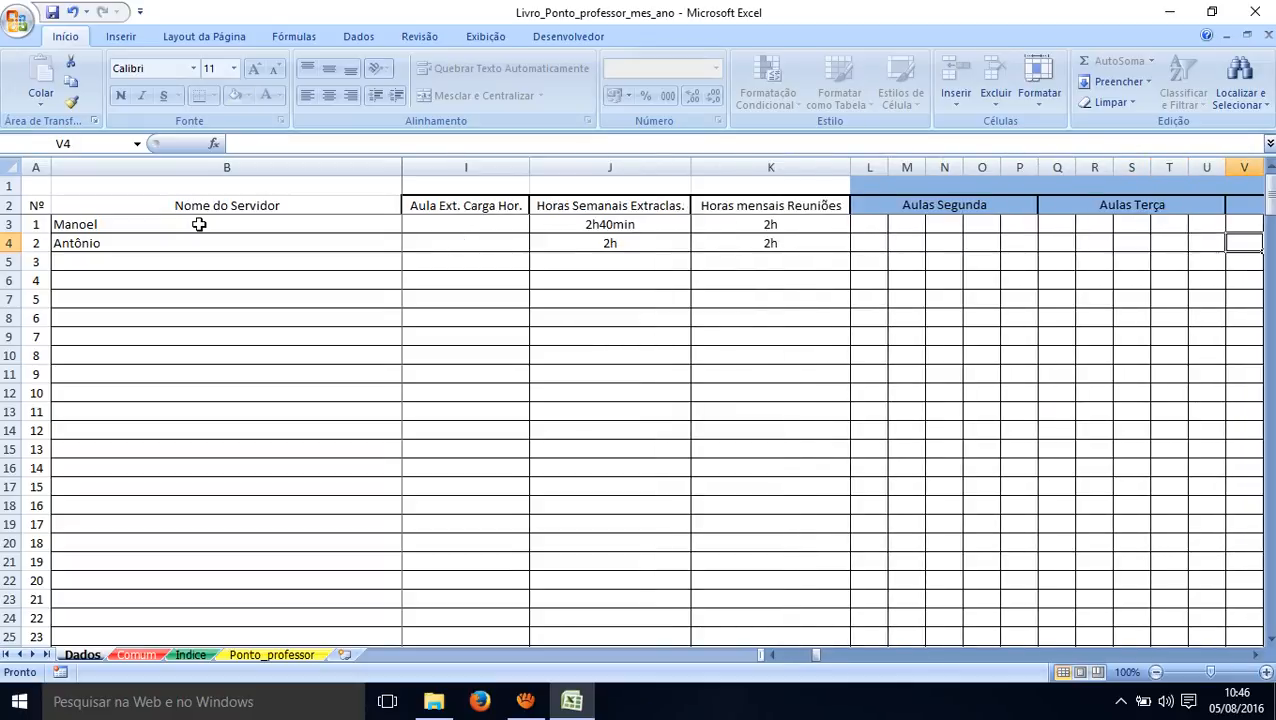
key(Right)
key(Right)
key(Right)
key(Left)
key(Left)
key(Left)
key(Left)
key(Left)
key(Left)
key(Left)
key(Left)
key(Left)
key(Left)
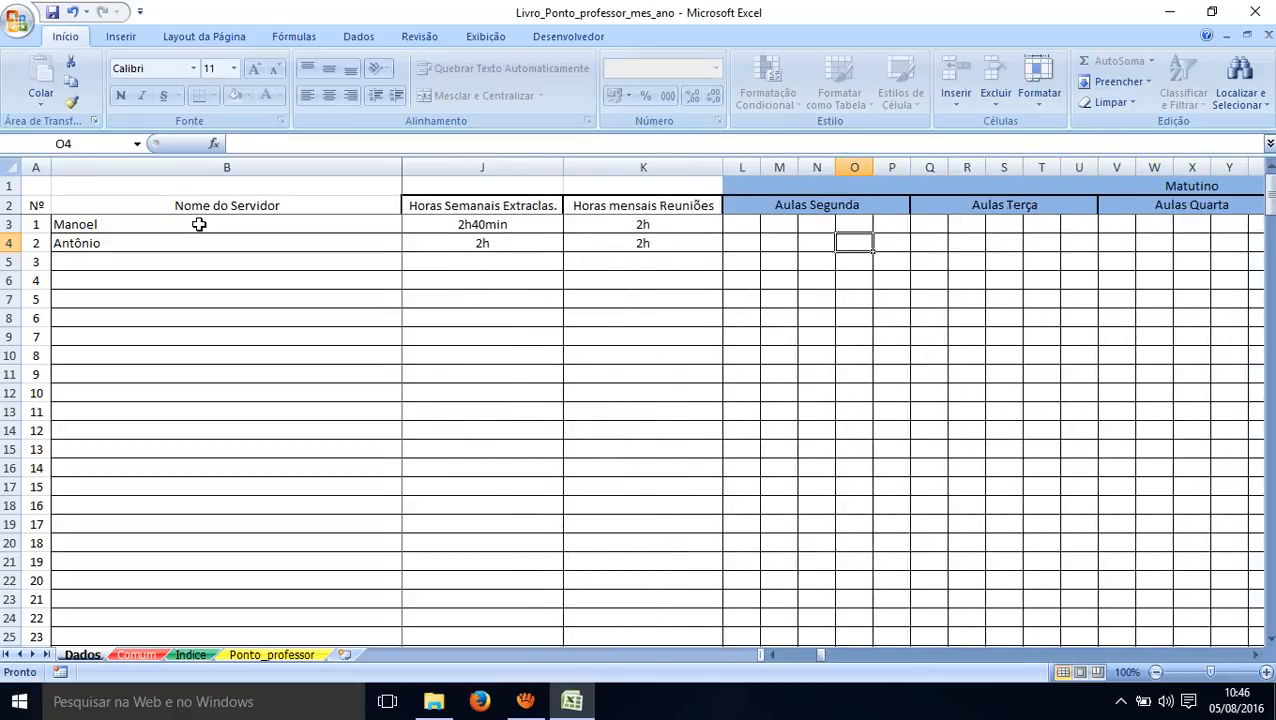
key(Left)
key(Left)
key(Up)
key(Left)
key(Right)
key(Left)
key(Right)
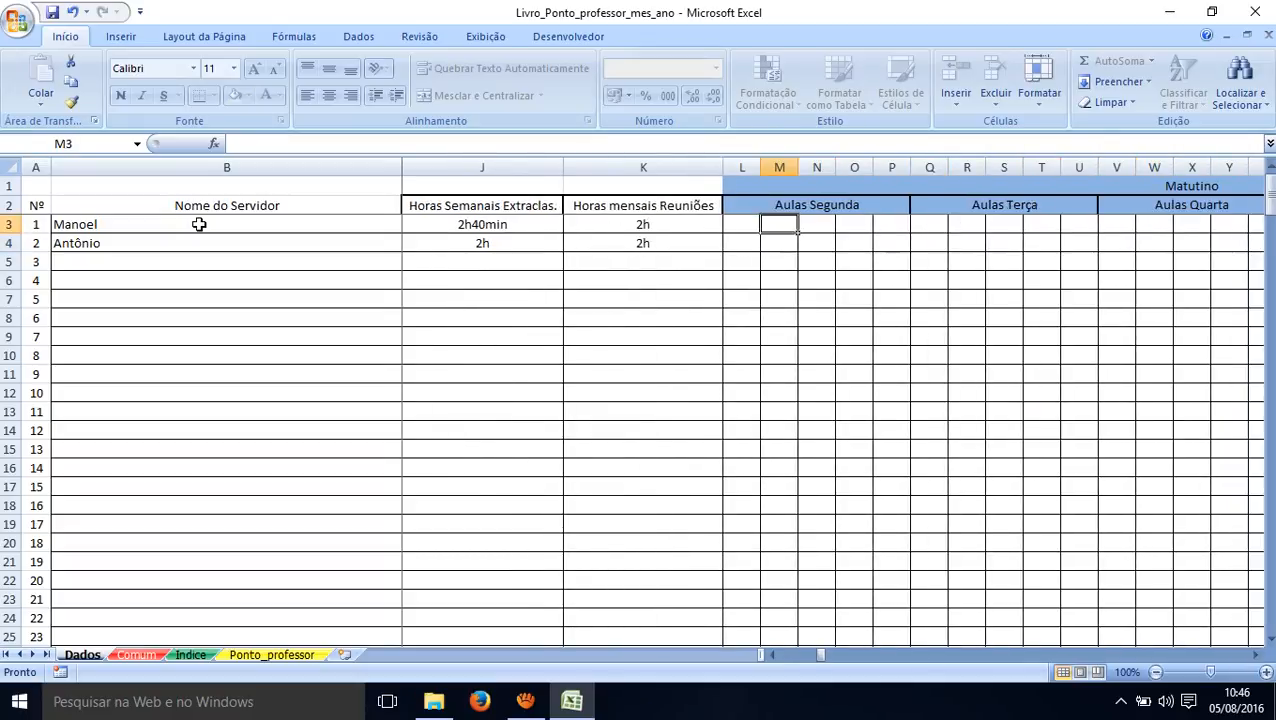
key(Left)
text(1)
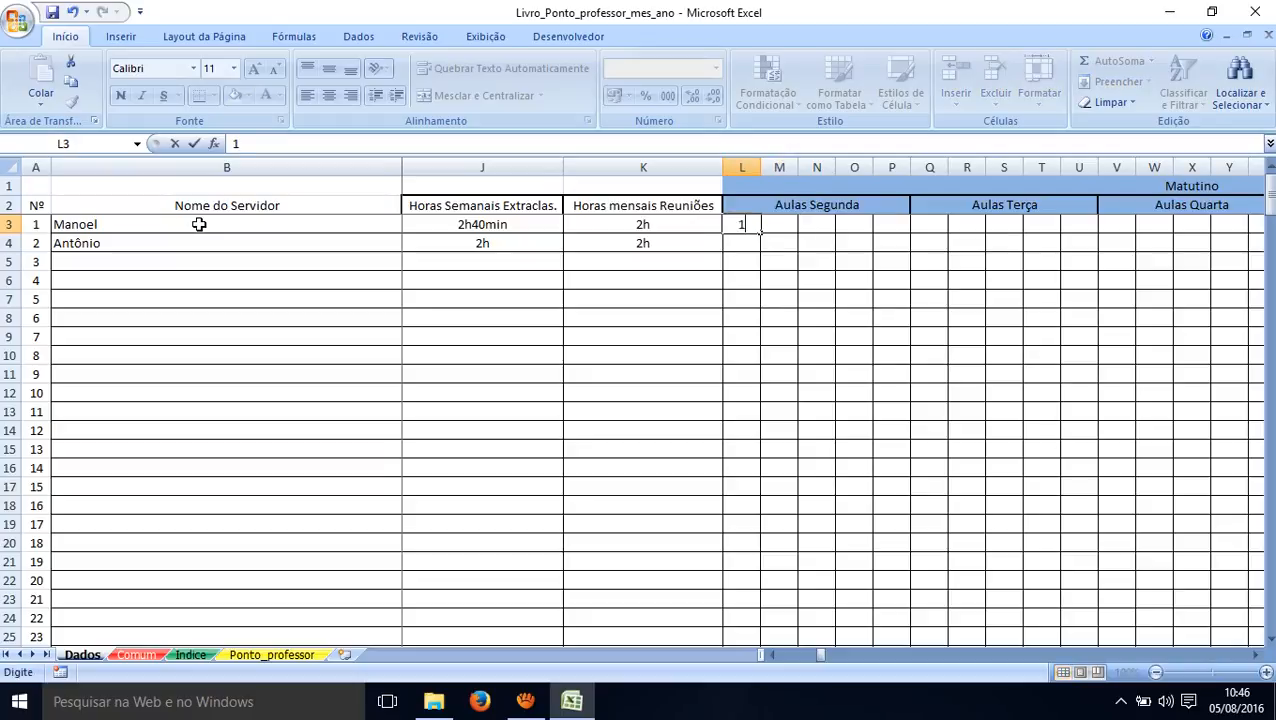
text(a)
key(BackSpace)
text(A)
key(Tab)
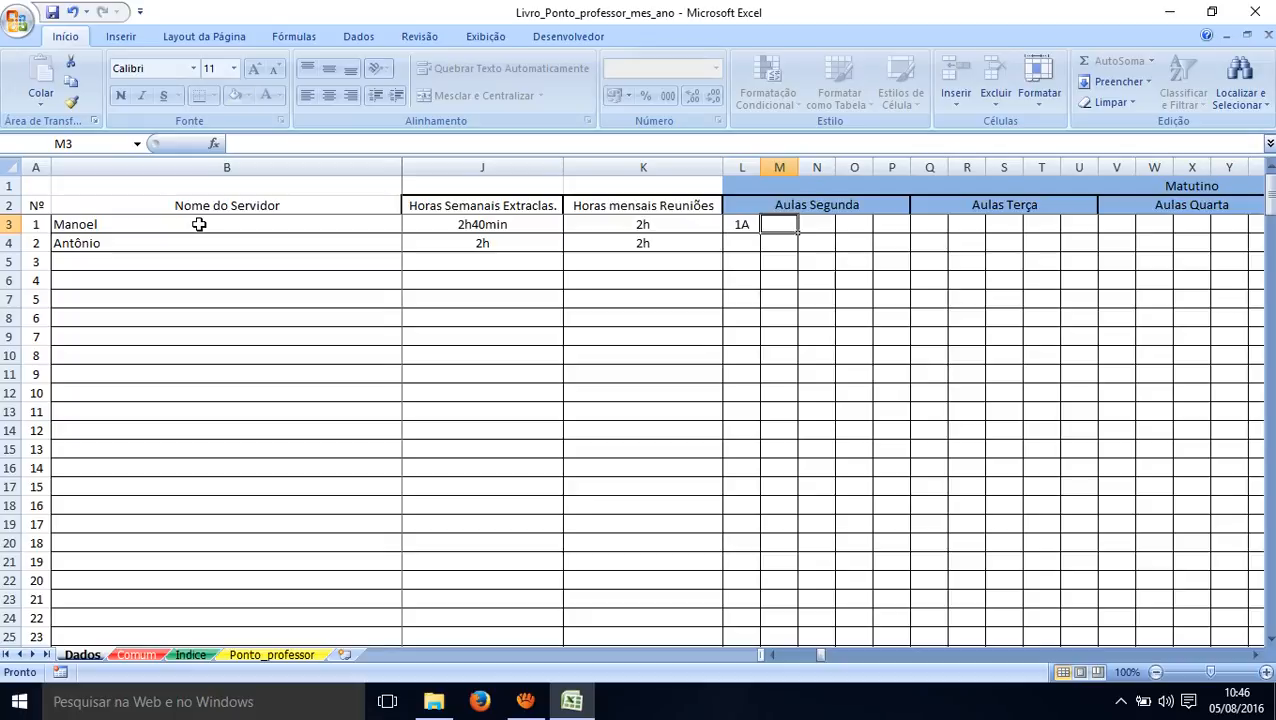
text(2B)
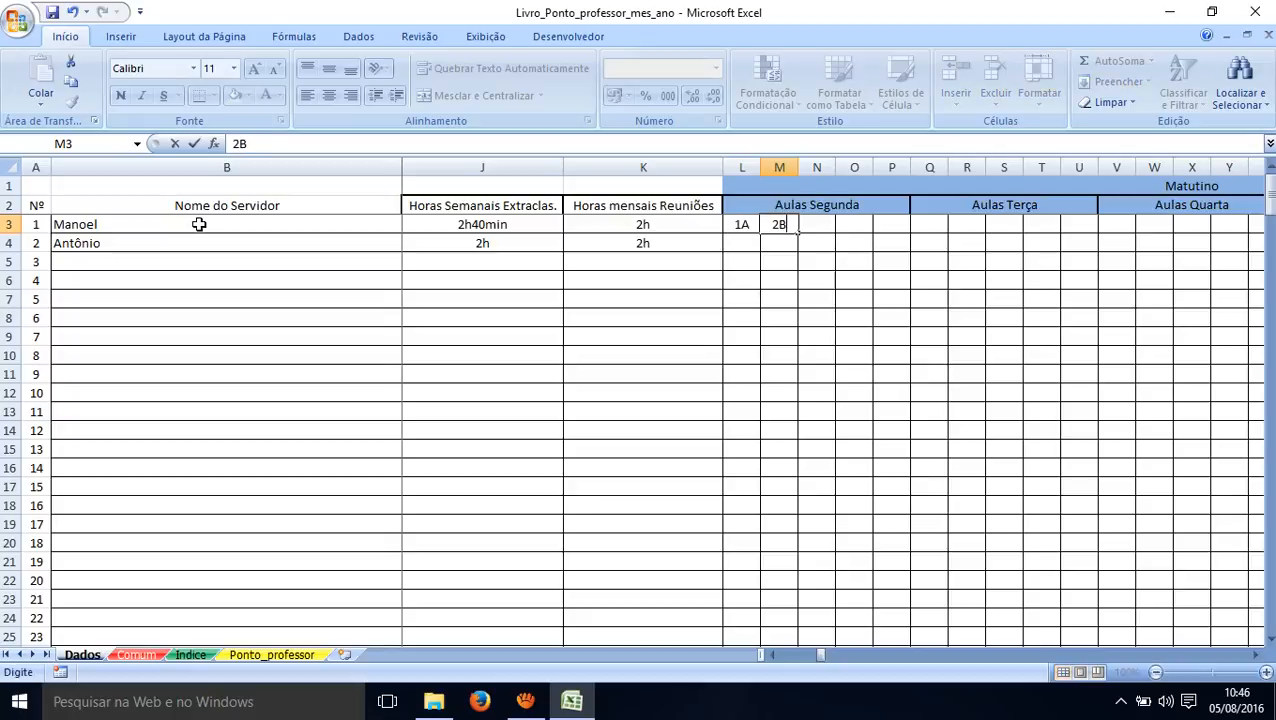
key(Tab)
key(Tab)
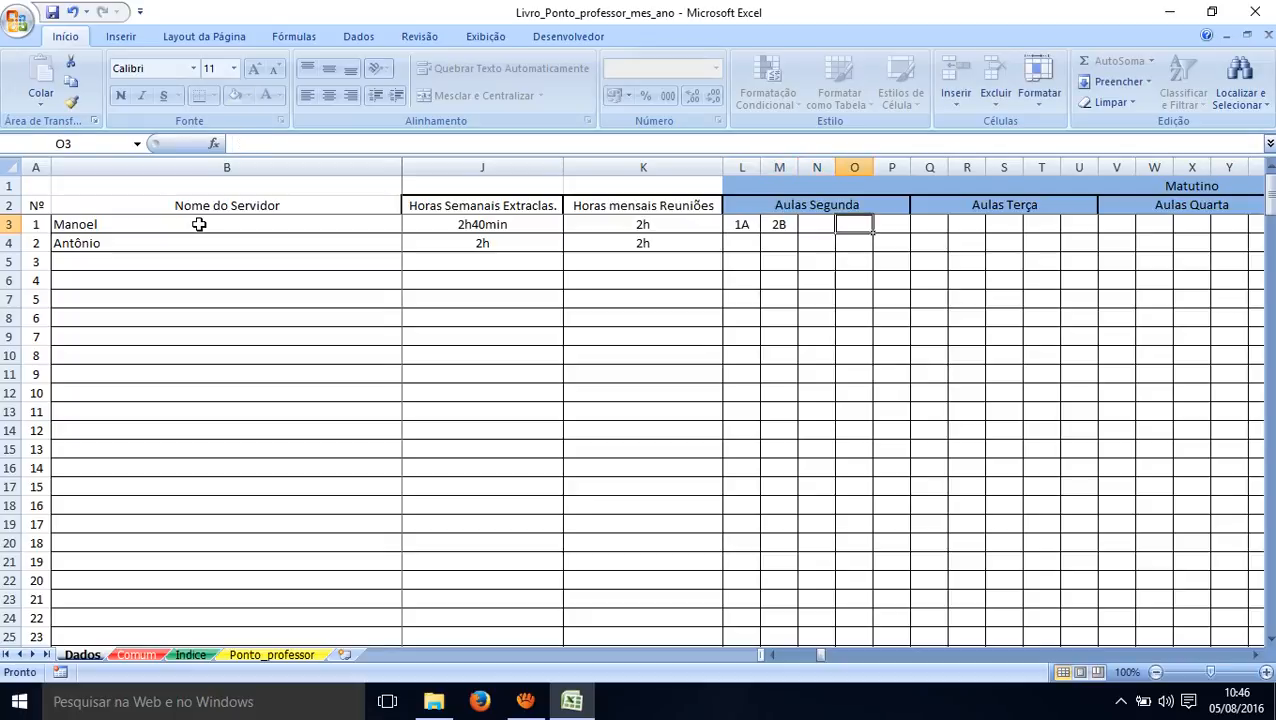
text(3C)
key(Tab)
- Enter the first teacher's Matutino Aulas Terça classes: 2A in S3 and 3C in T3
key(Tab)
key(Tab)
key(Tab)
key(Tab)
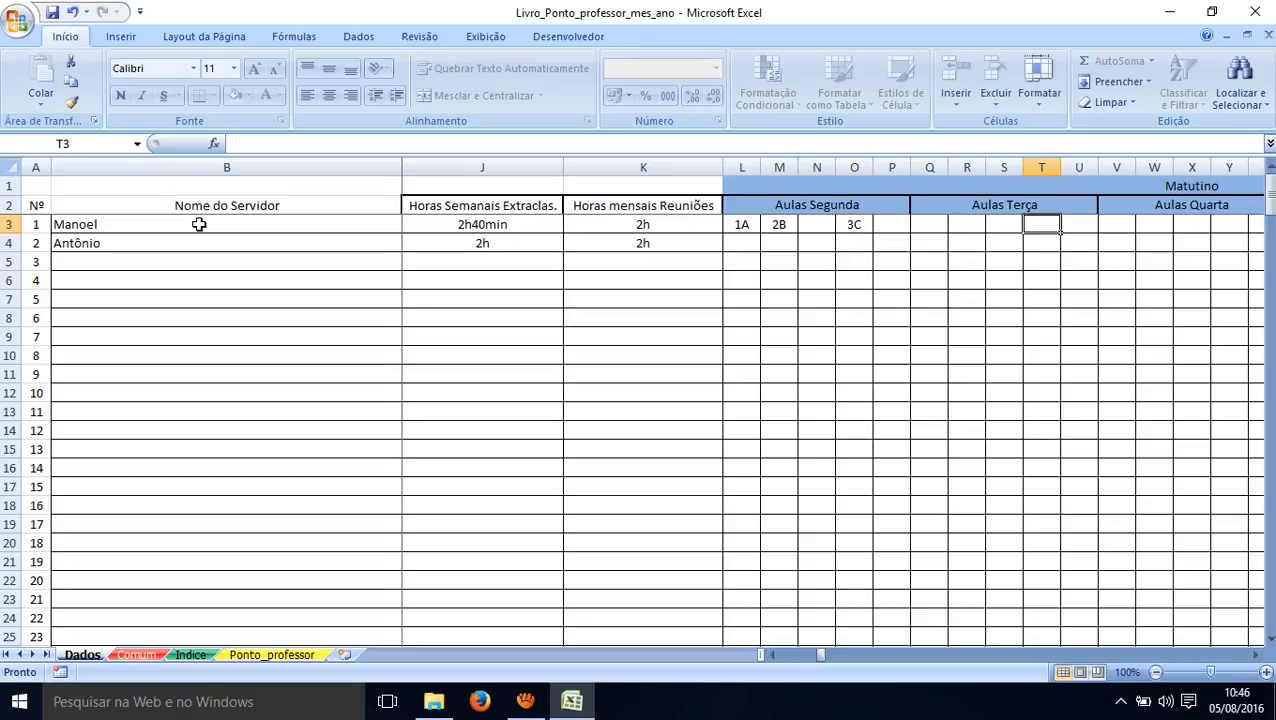
key(shift+Tab)
text(2A)
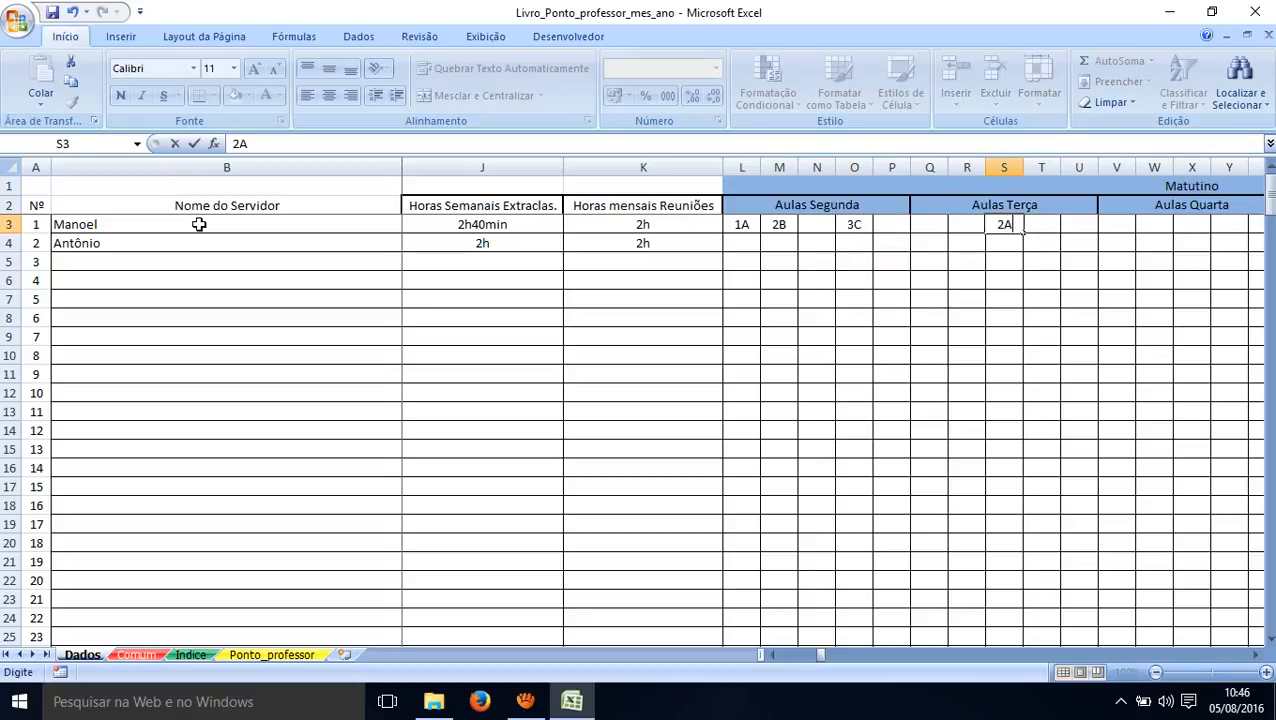
key(Tab)
text(#)
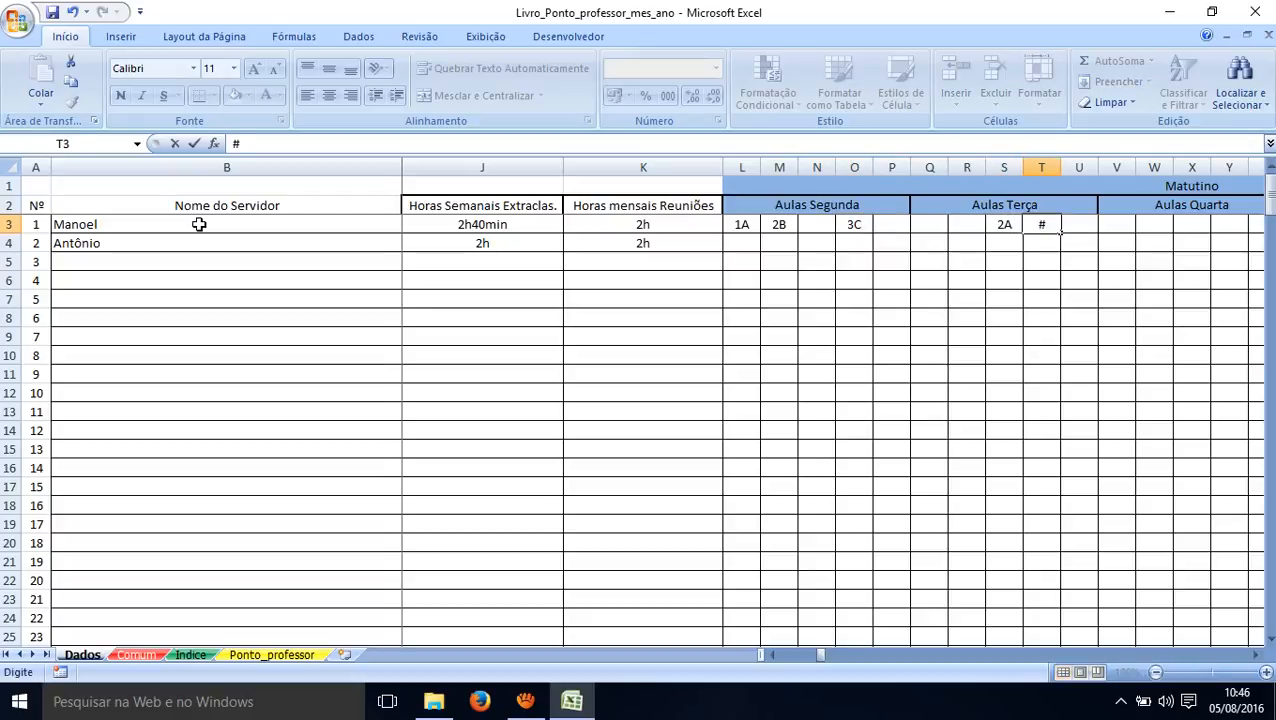
key(BackSpace)
text(3C)
key(Tab)
- Enter the second teacher's Vespertino Aulas Terça classes: 5A in AQ4 and 6A in AR4
key(Tab)
key(Right)
key(Right)
key(Right)
key(Right)
key(Right)
key(Right)
key(Right)
key(Right)
key(Right)
key(Right)
key(Down)
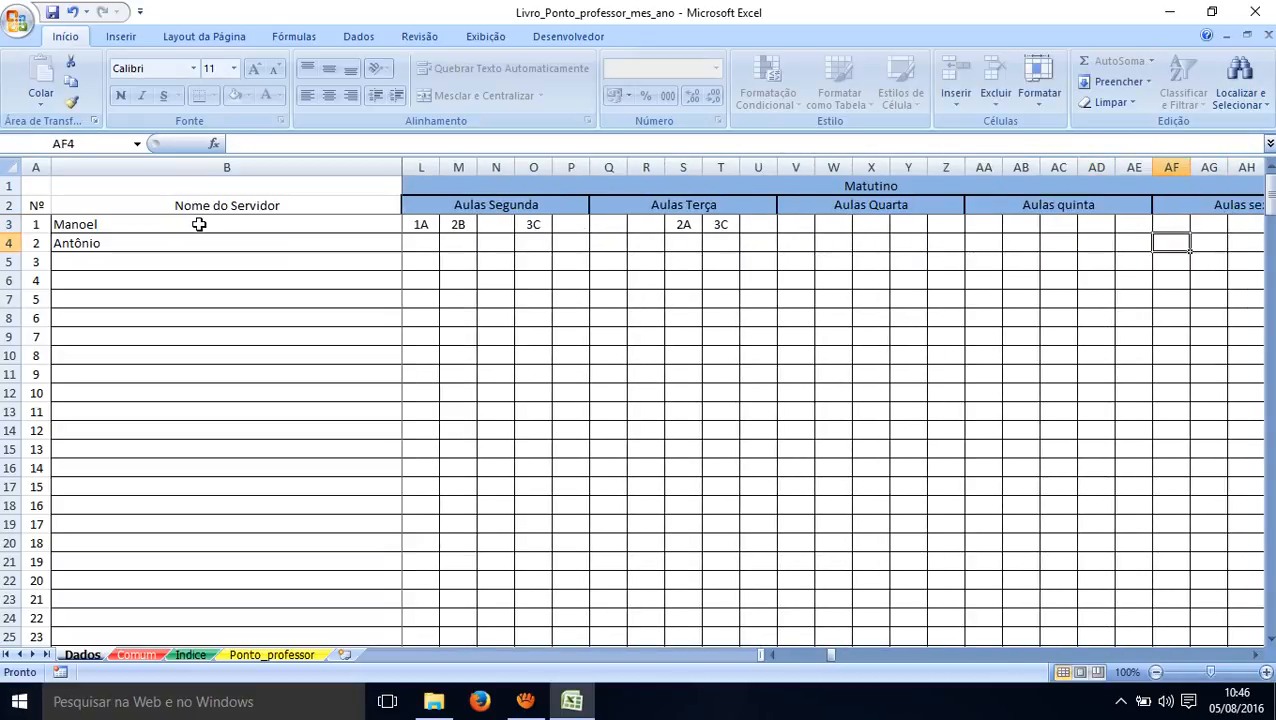
key(Right)
key(Right)
key(Right)
key(Right)
key(Right)
key(Right)
key(Right)
key(Right)
key(Right)
key(Right)
key(Right)
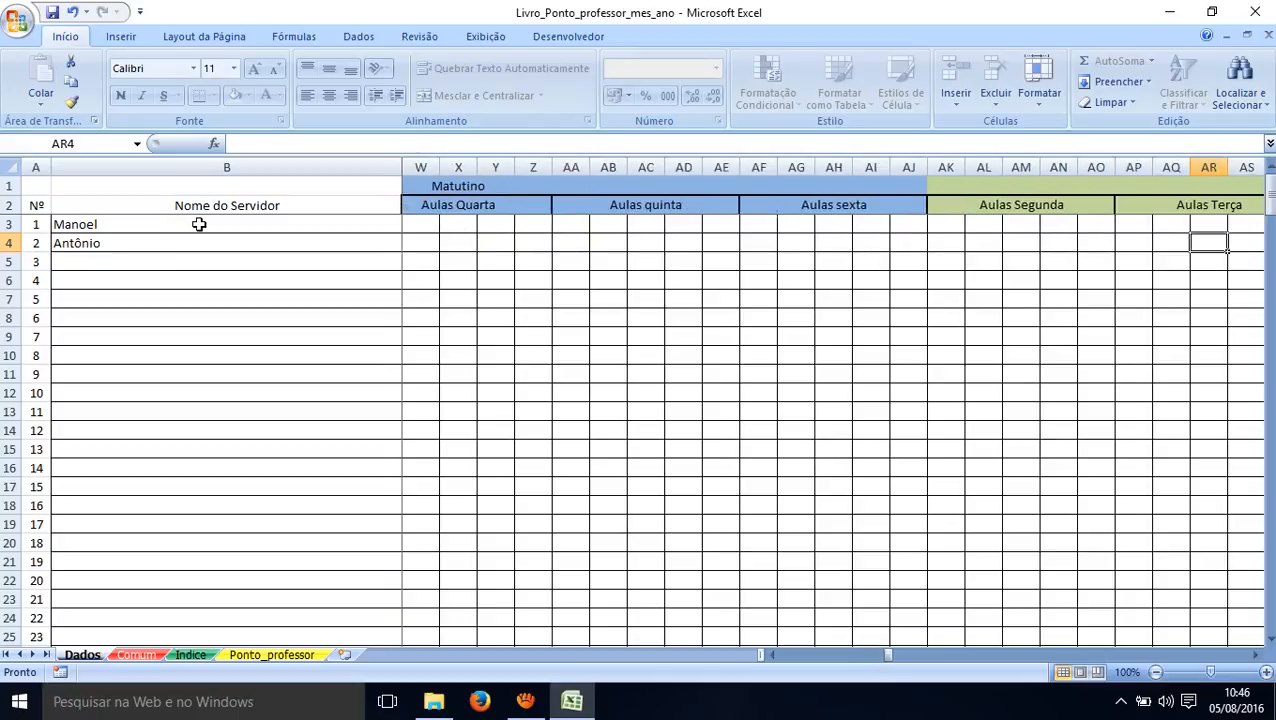
key(Left)
key(Left)
key(Left)
key(Left)
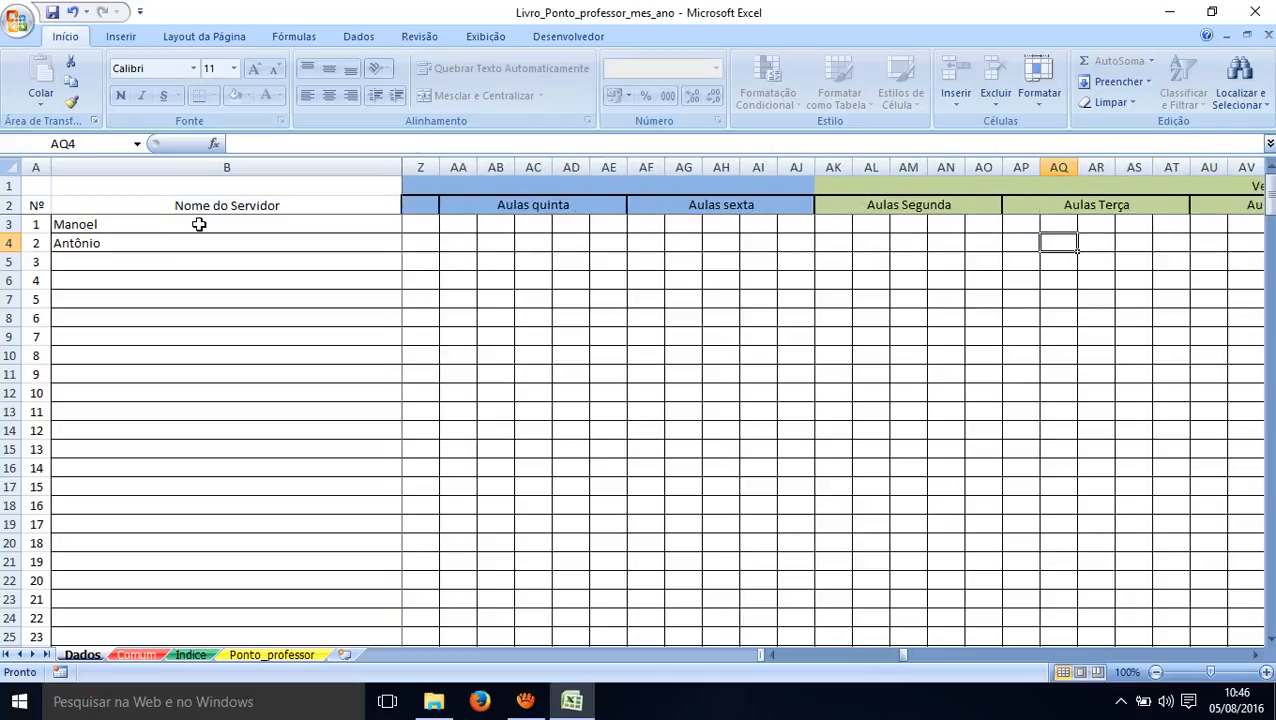
text(5A)
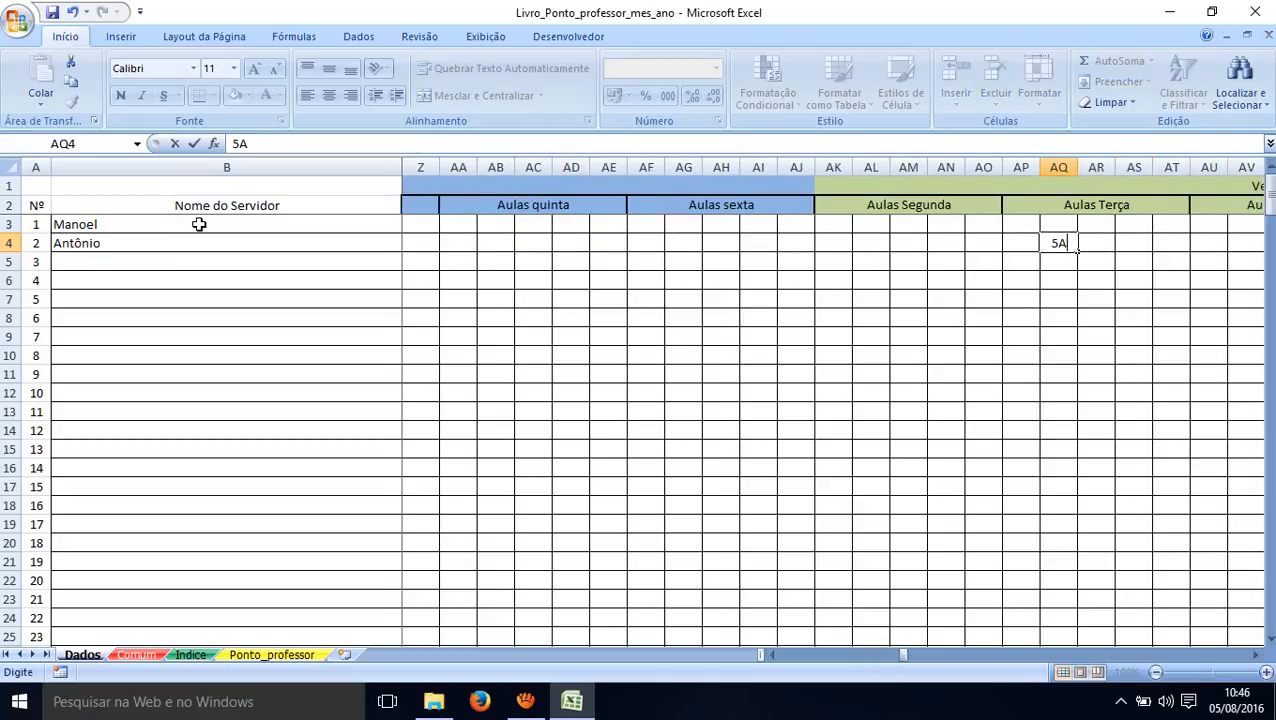
key(Tab)
text(6)
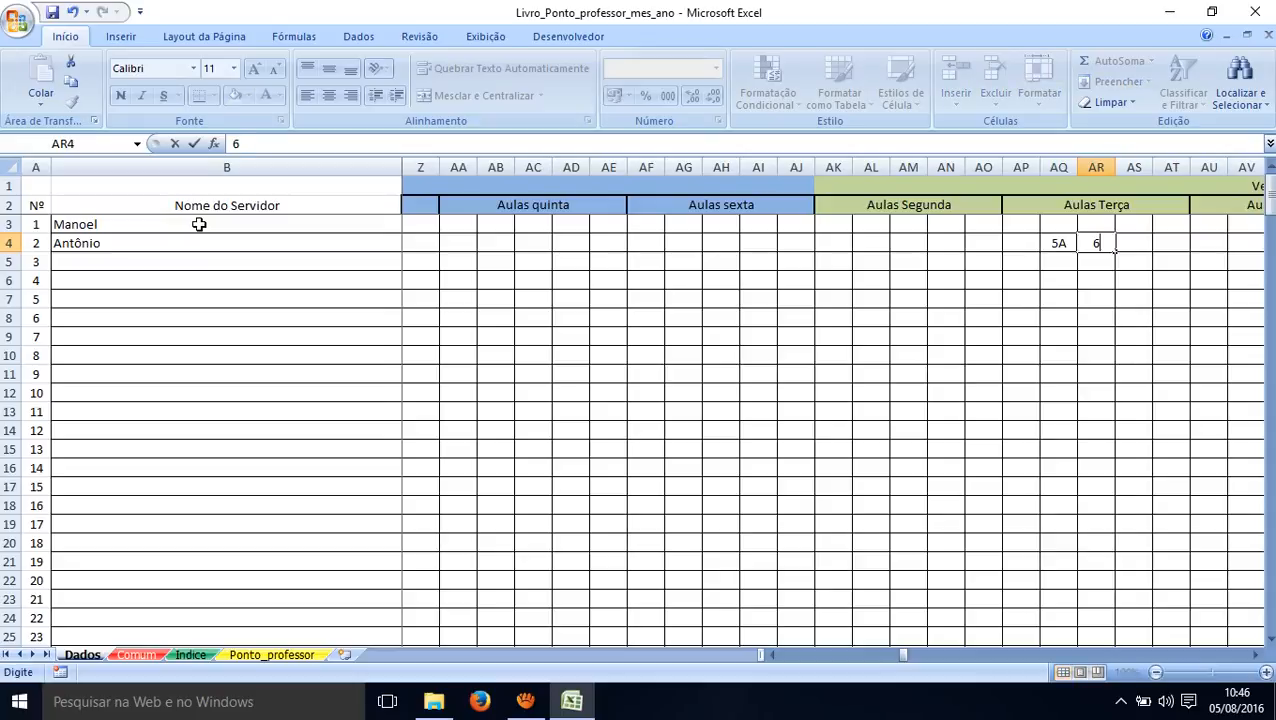
key(Tab)
- Enter 7B in BB4 as the second teacher's third Vespertino Aulas quinta class
key(Tab)
key(Tab)
key(Tab)
key(Tab)
key(Tab)
key(Tab)
key(Tab)
key(Tab)
key(Tab)
key(Tab)
key(Tab)
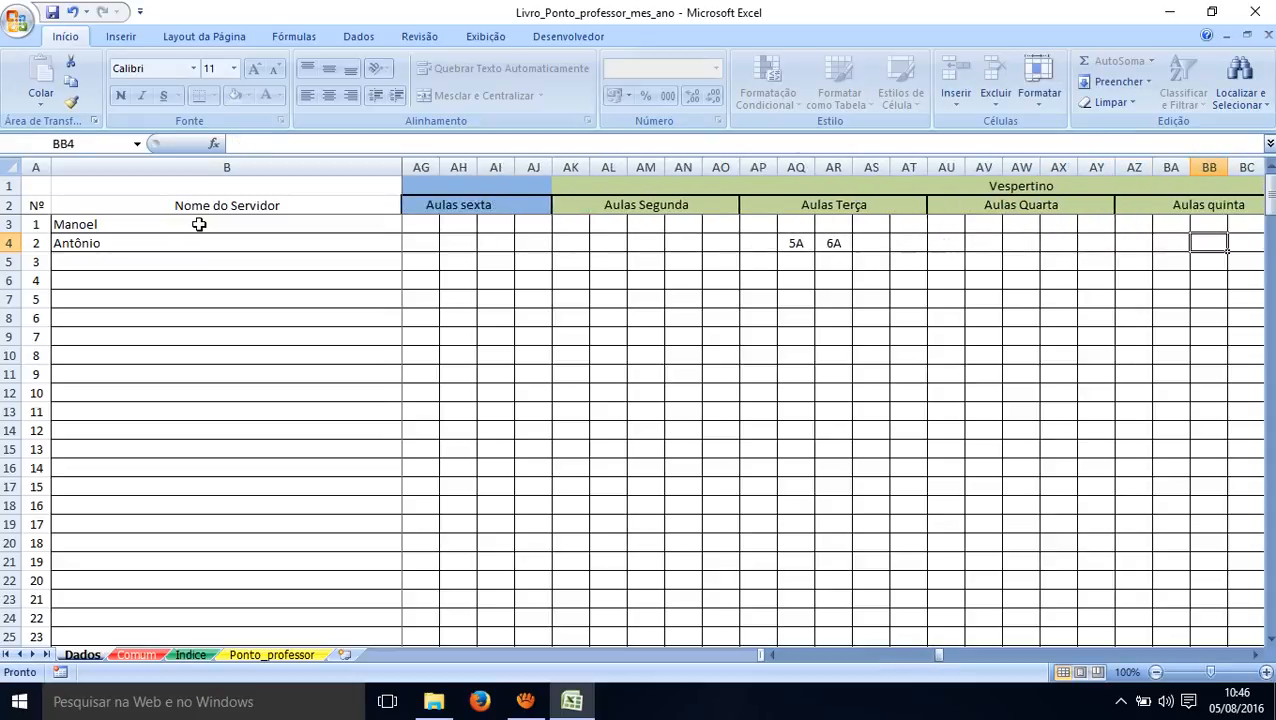
key(Left)
key(Left)
text(7)
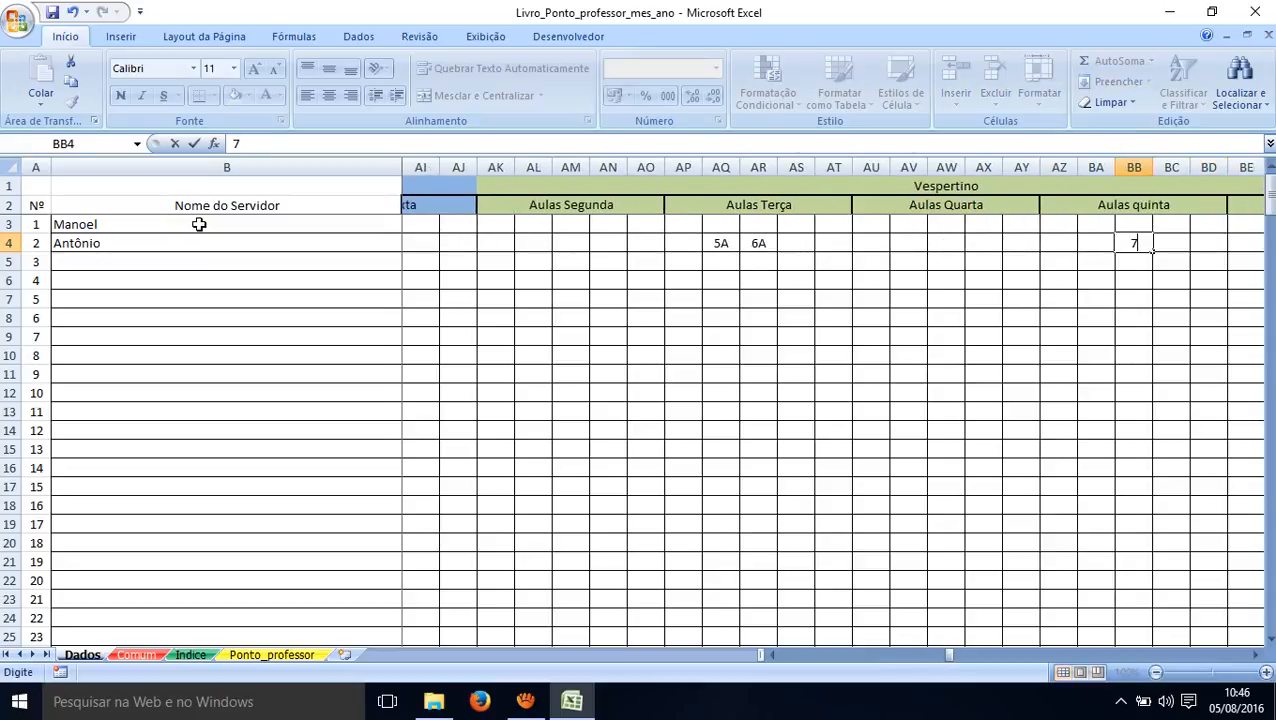
key(Right)
- Enter 7B in BC4 as the second teacher's fourth Vespertino Aulas quinta class
key(Right)
key(Right)
key(Left)
key(Left)
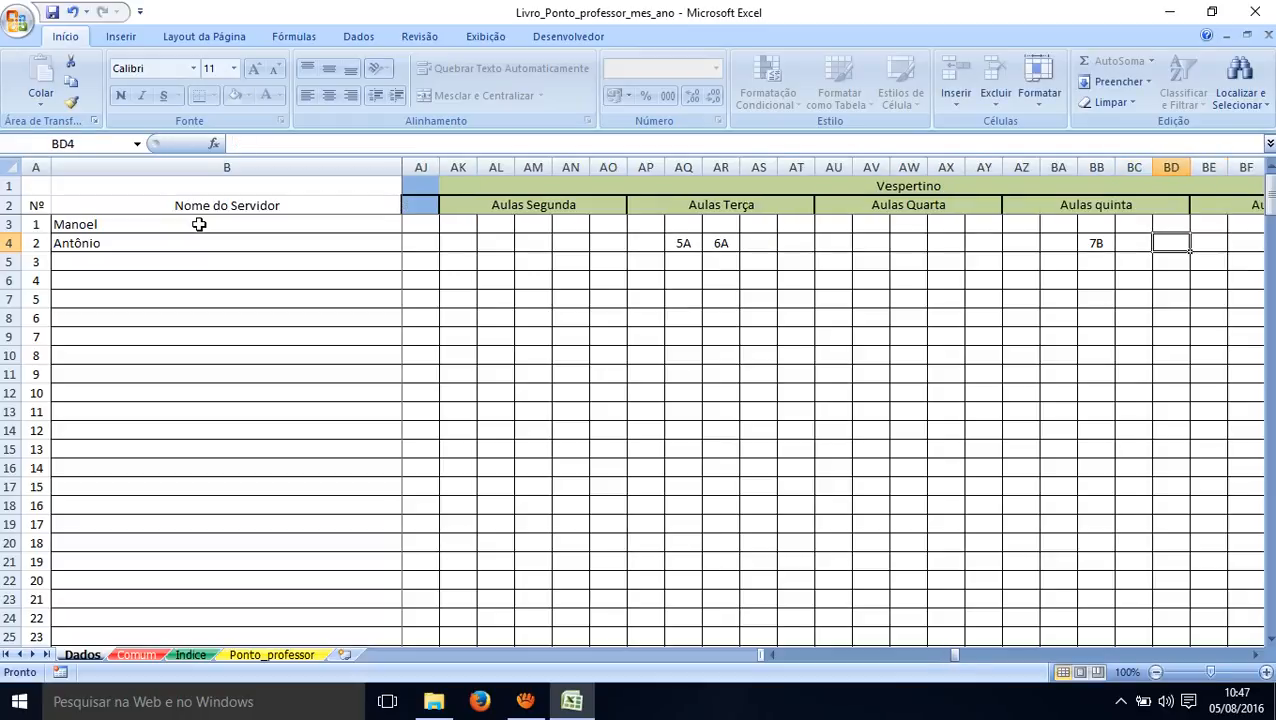
text(&)
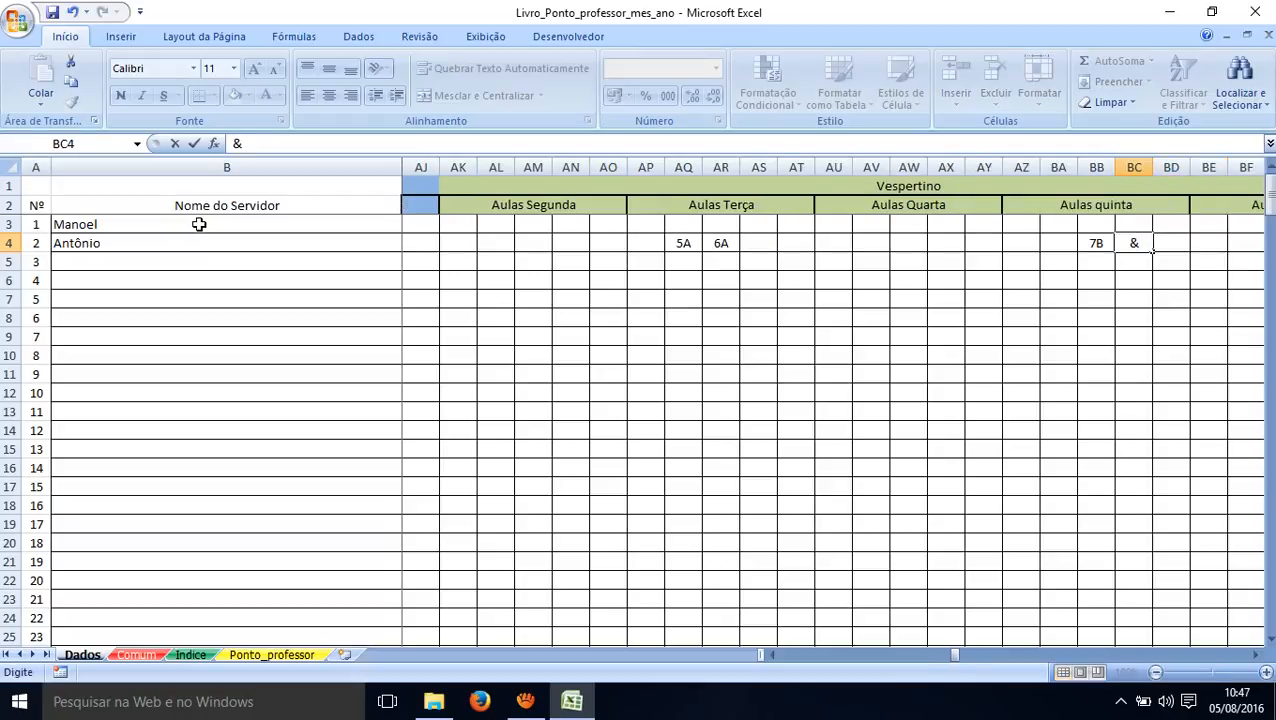
text(B)
key(Right)
- Enter the observation "Nada a declarar" for the first teacher in Obs cell CM3
key(Right)
key(Right)
key(Right)
key(Right)
key(Right)
key(Right)
key(Right)
key(Right)
key(Right)
key(Right)
key(Right)
key(Right)
key(Right)
key(Right)
key(Right)
key(Right)
key(Right)
key(Right)
key(Right)
key(Right)
key(Right)
key(Right)
key(Right)
key(Right)
key(Right)
key(Right)
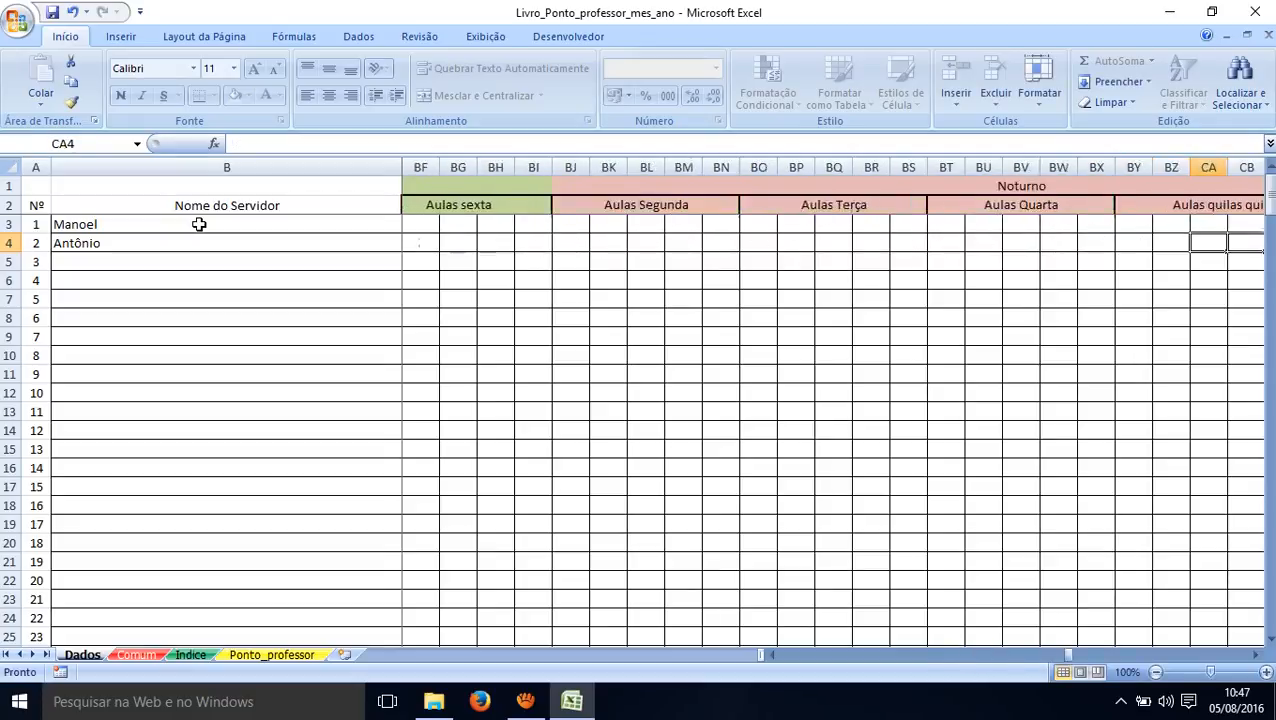
key(Left)
key(Left)
key(Left)
key(Left)
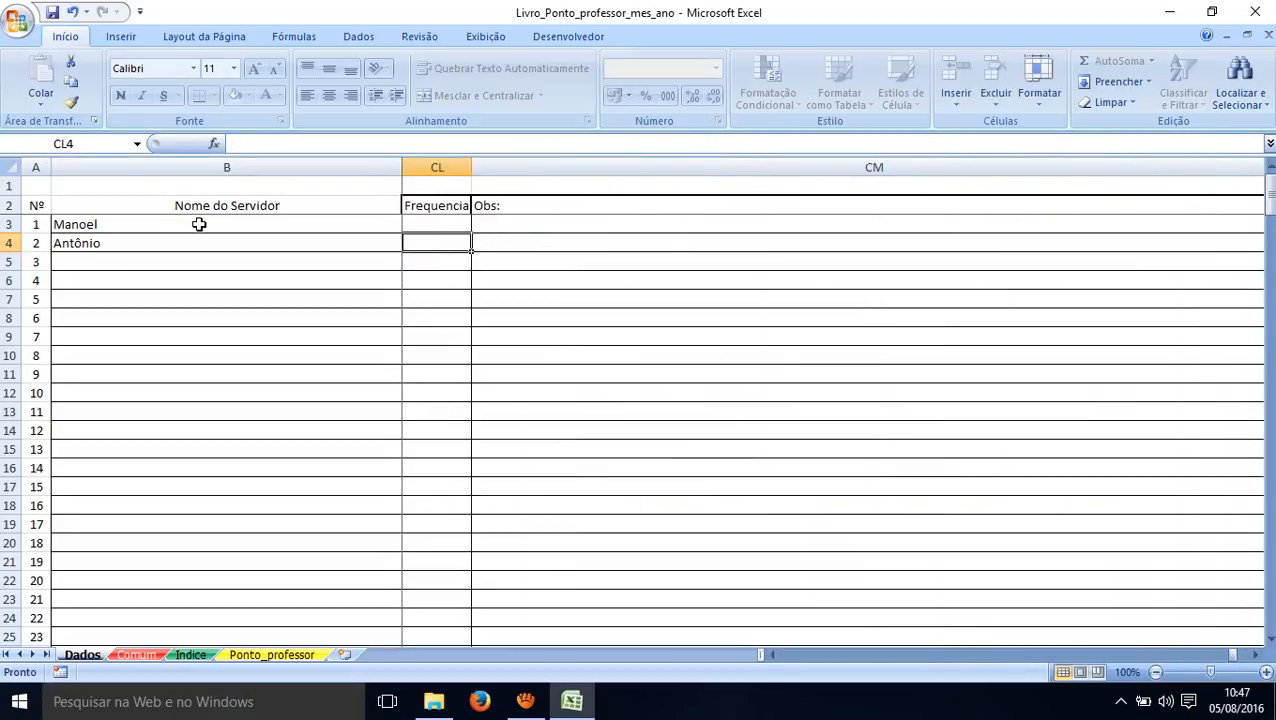
key(Right)
key(Up)
text(Na)
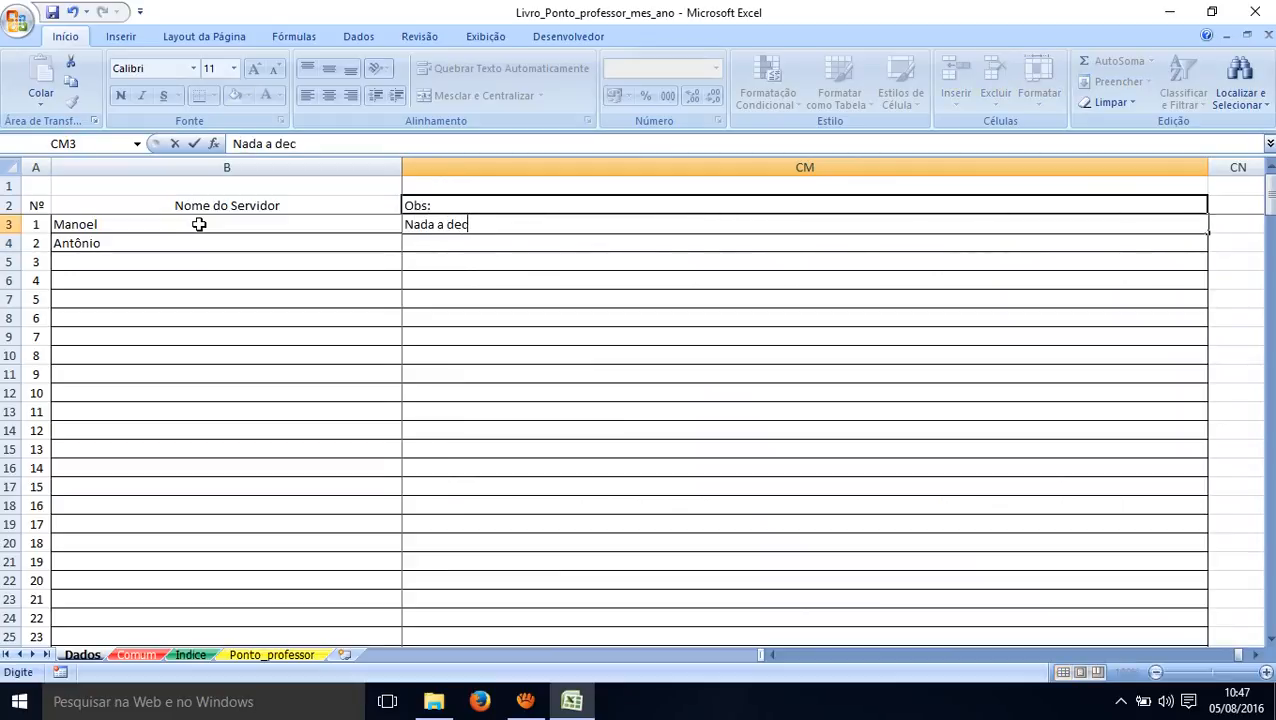
key(Return)
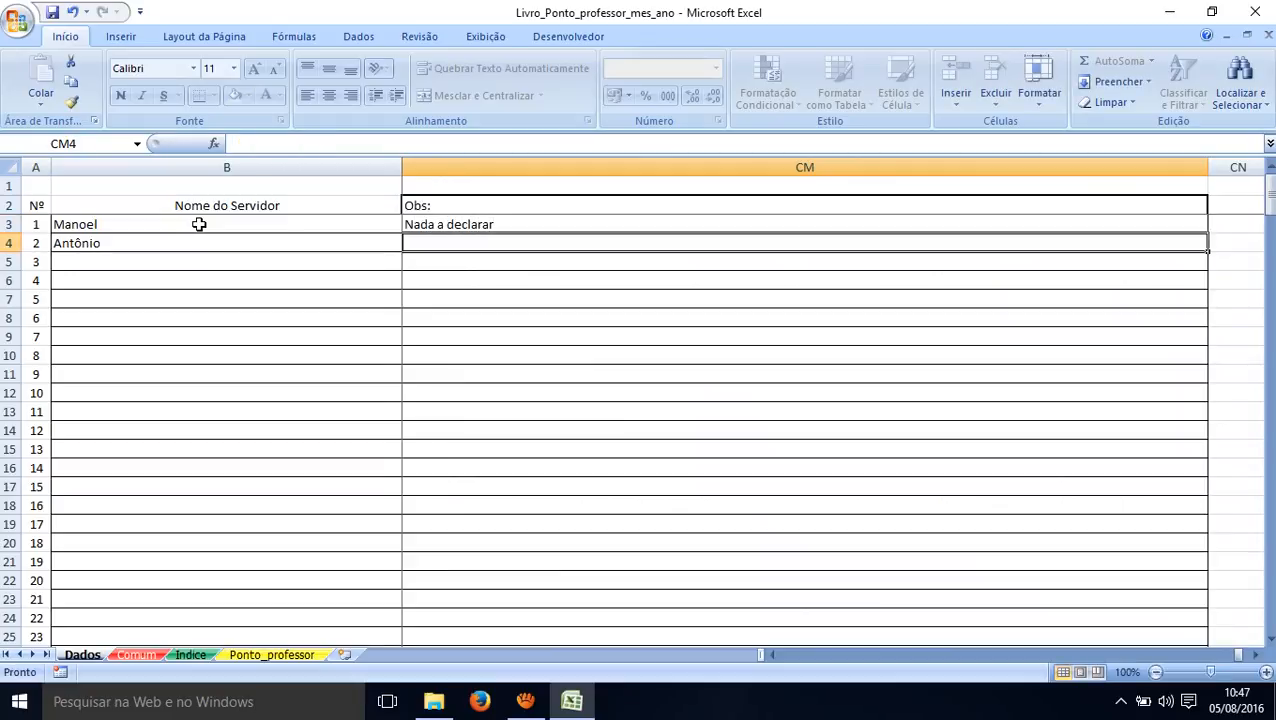
- Enter the observations "Servidor Afastado" for the second teacher in CM4 and "Servidor em desvio de função" for the first in CM3
text(Servidor)
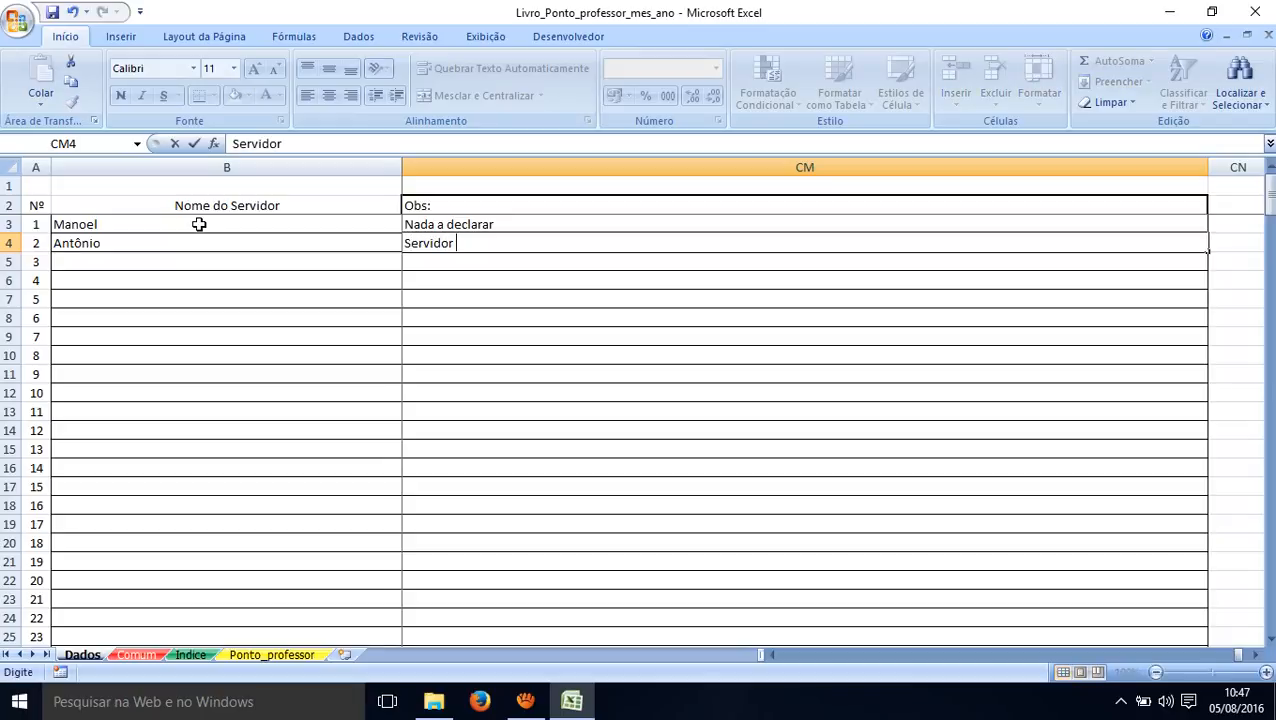
text( Afastado)
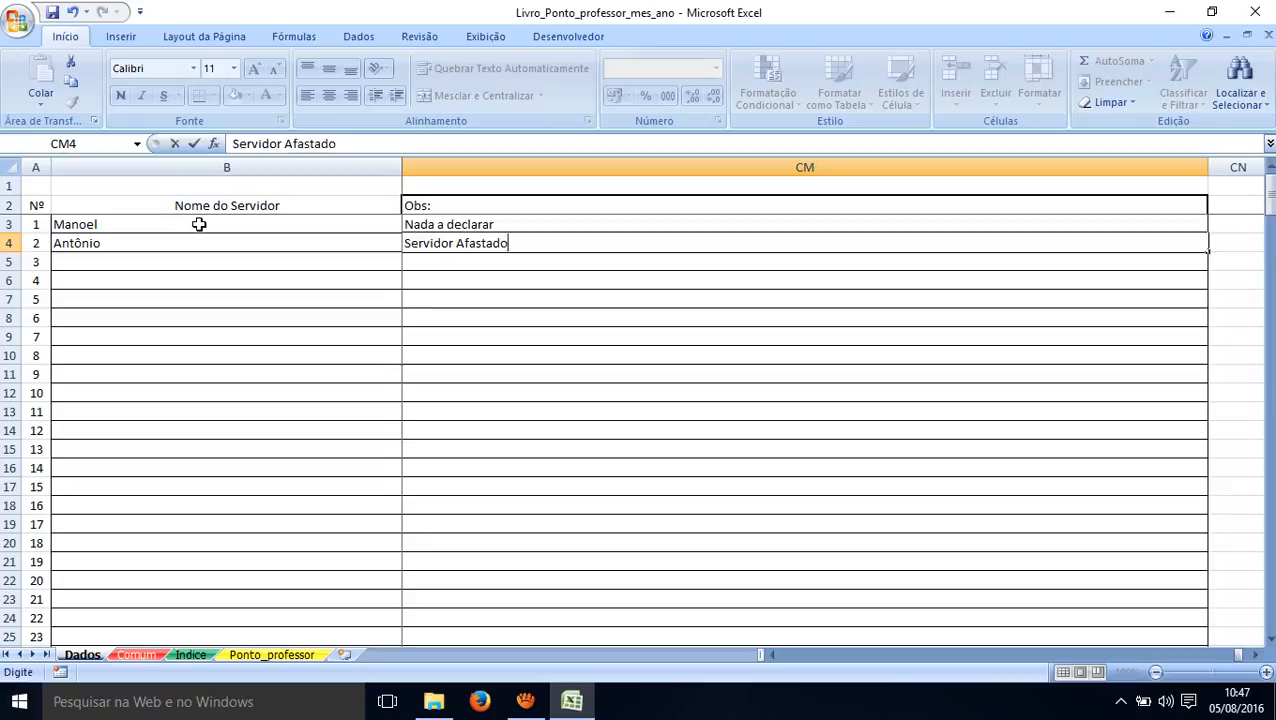
key(Up)
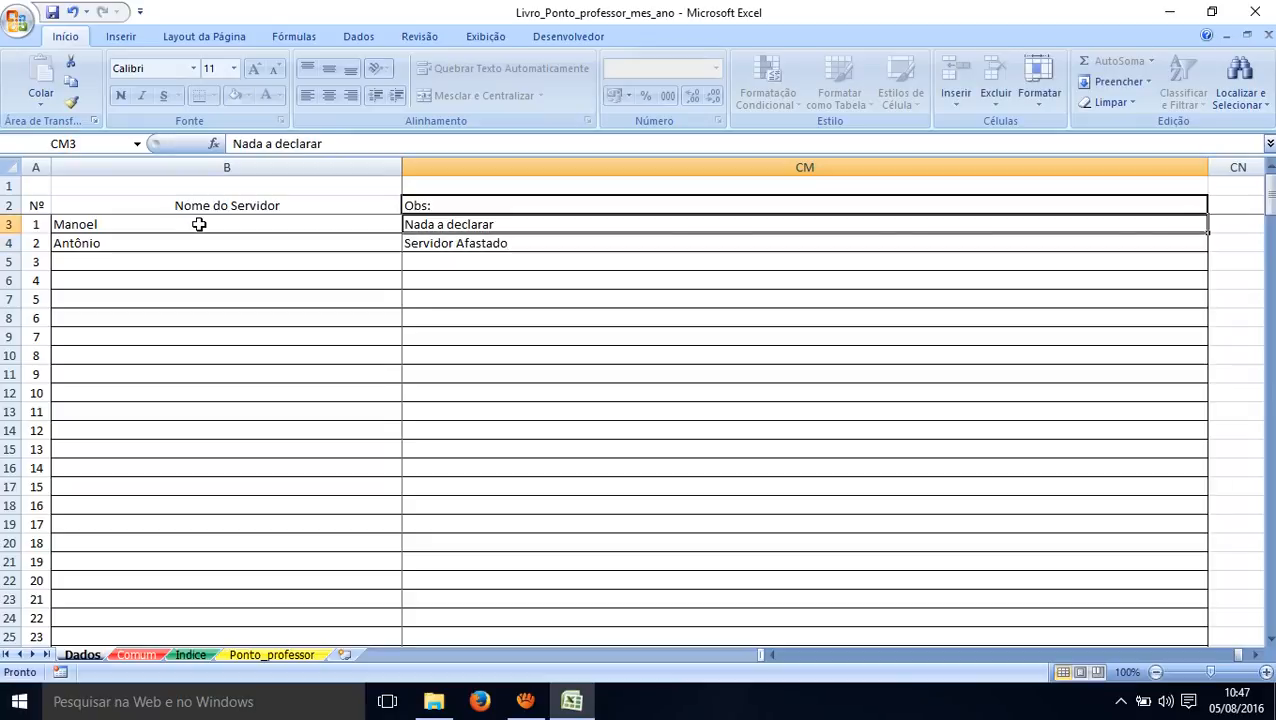
text(Servidor)
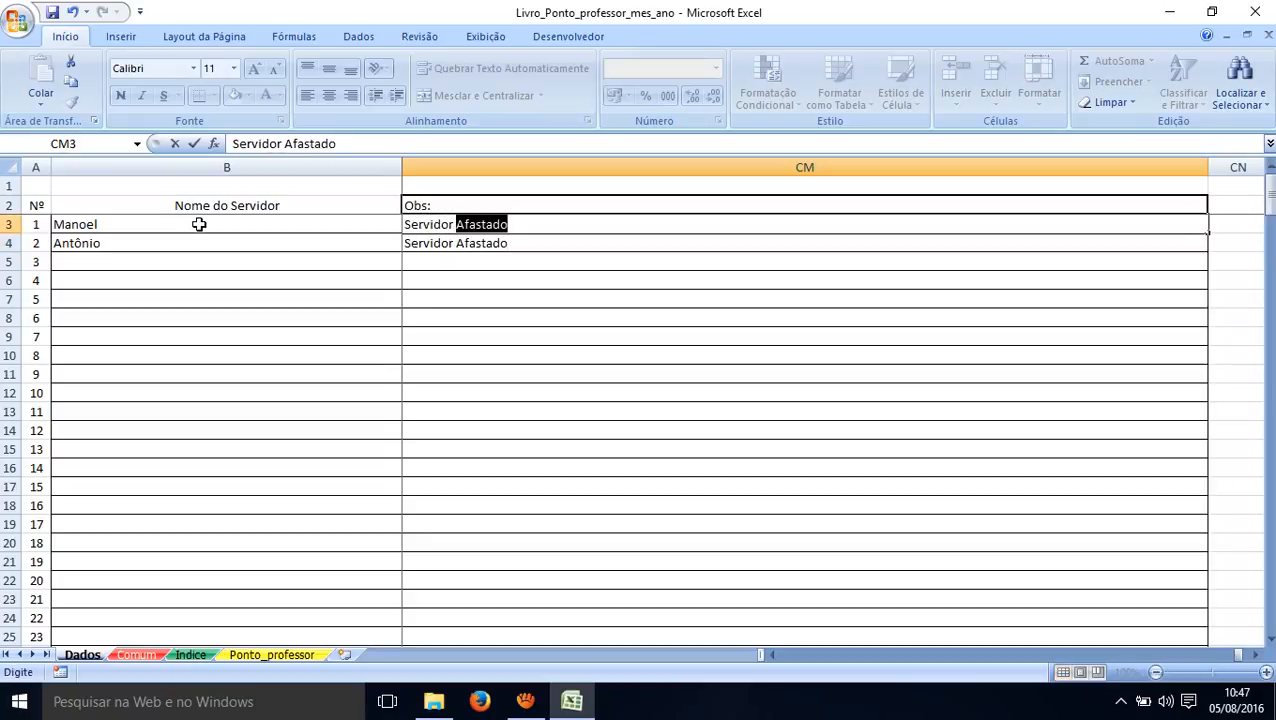
text( em desvio d)
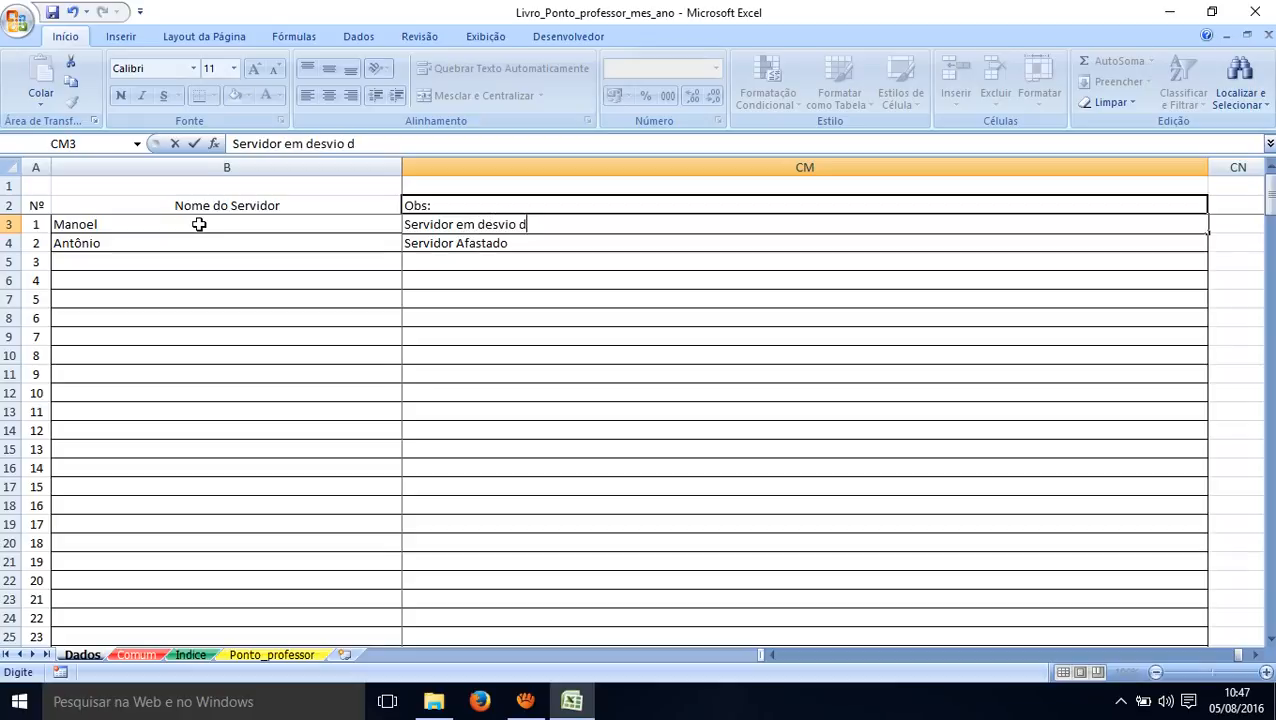
text(e função)
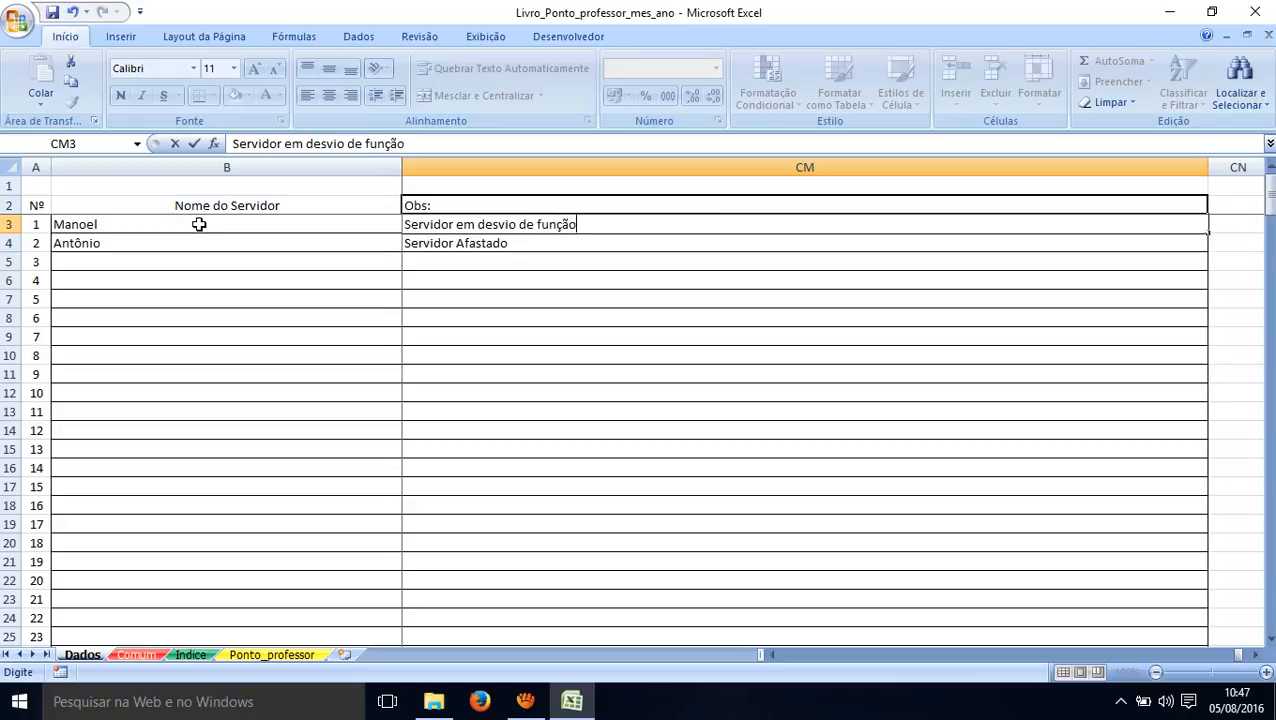
key(Return)
- Look back over both teachers' rows on the Dados sheet and compare them with the Ponto_professor attendance form
key(Down)
key(Up)
key(Left)
key(Left)
key(Left)
key(Left)
key(Left)
key(Left)
key(Left)
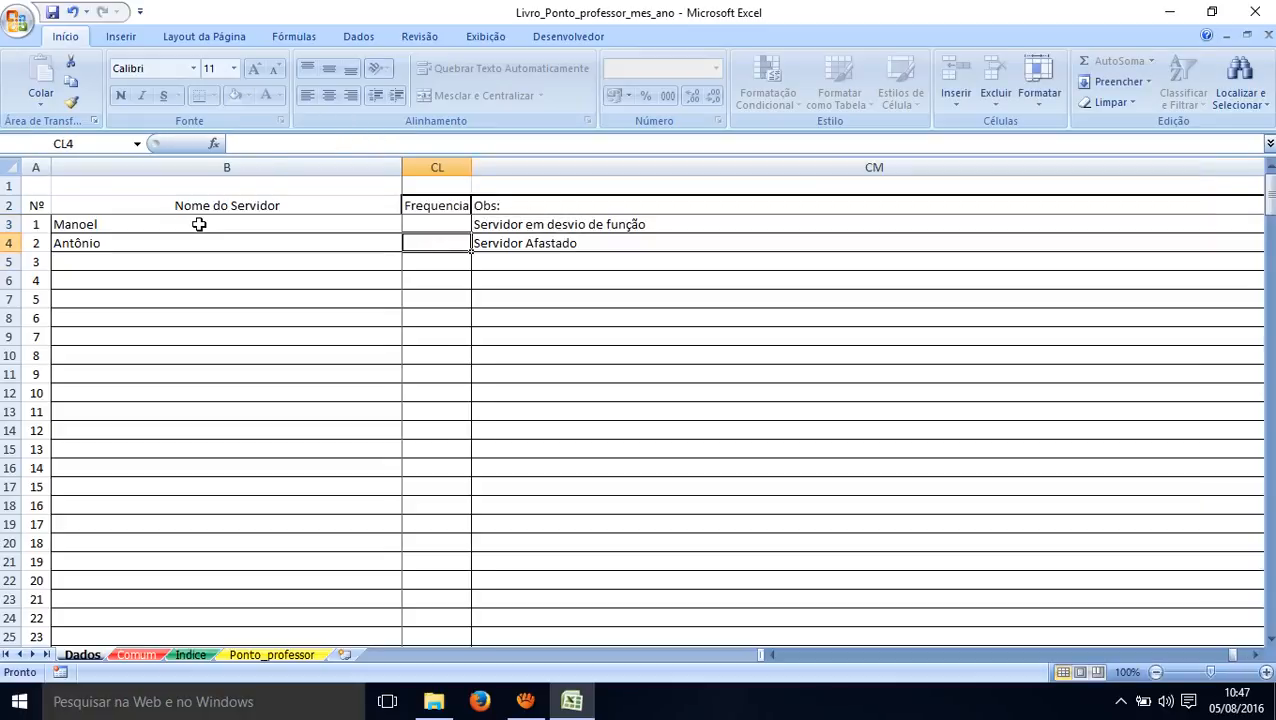
key(Left)
key(Left)
key(Left)
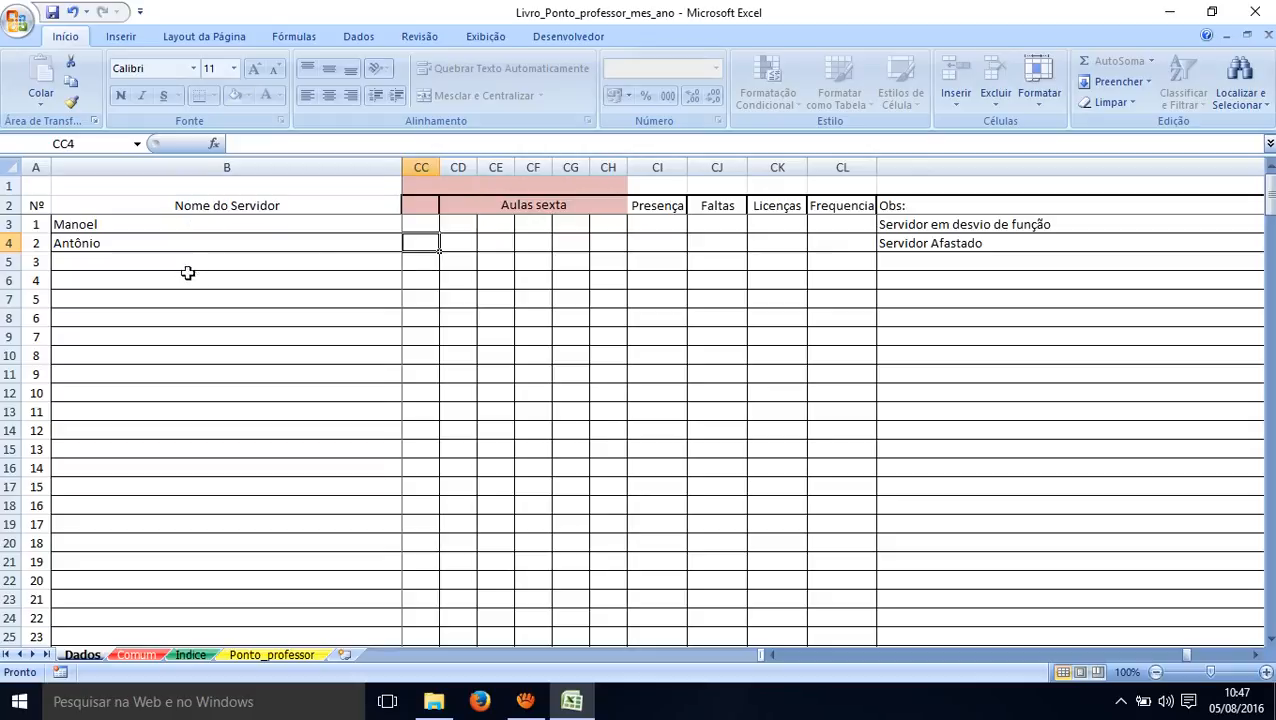
scroll(407, 258, left, 20)
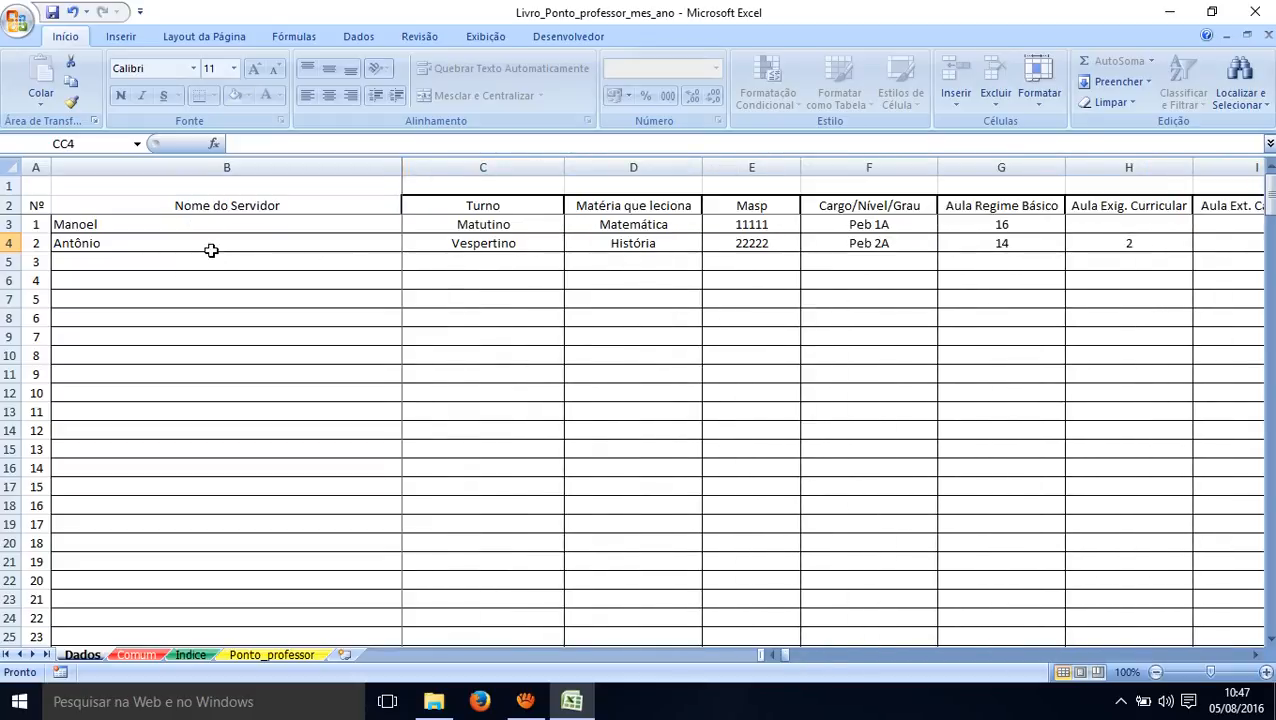
click(271, 655)
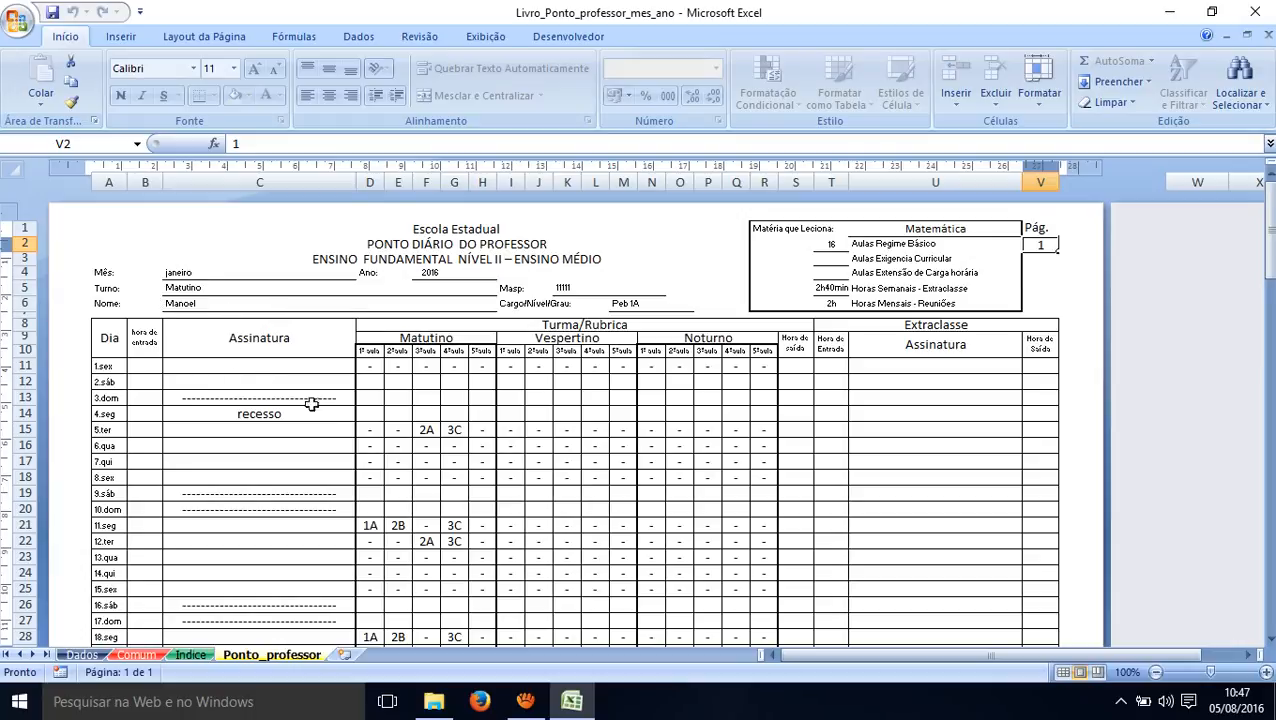
click(84, 655)
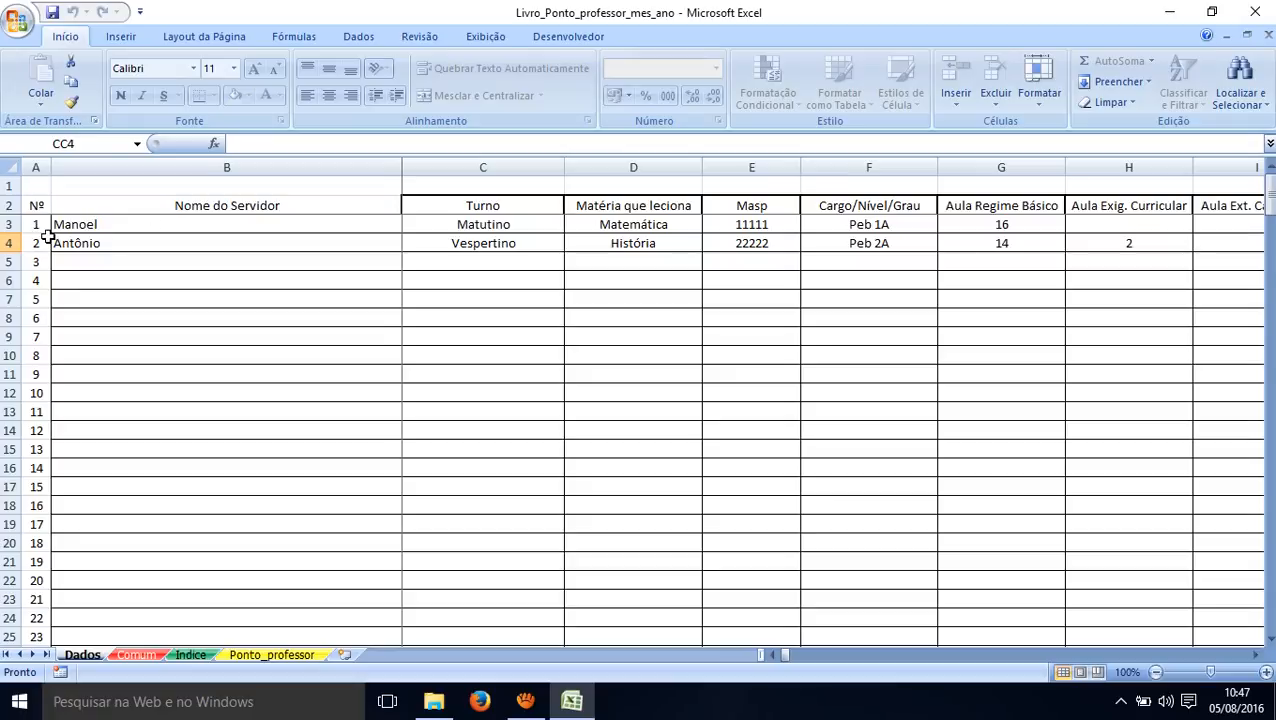
- Set Pág. in V2 of the Ponto_professor sheet to 2 and examine the second teacher's attendance form down to the observations
click(268, 656)
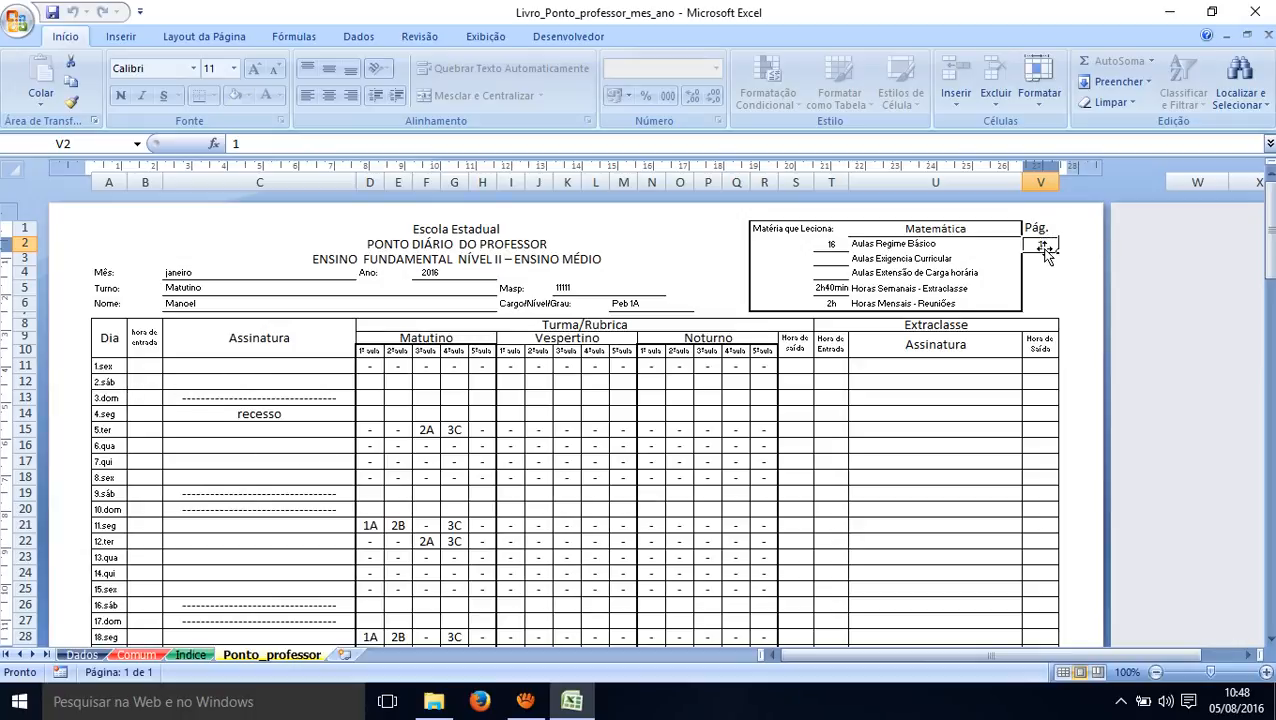
text(2)
key(Return)
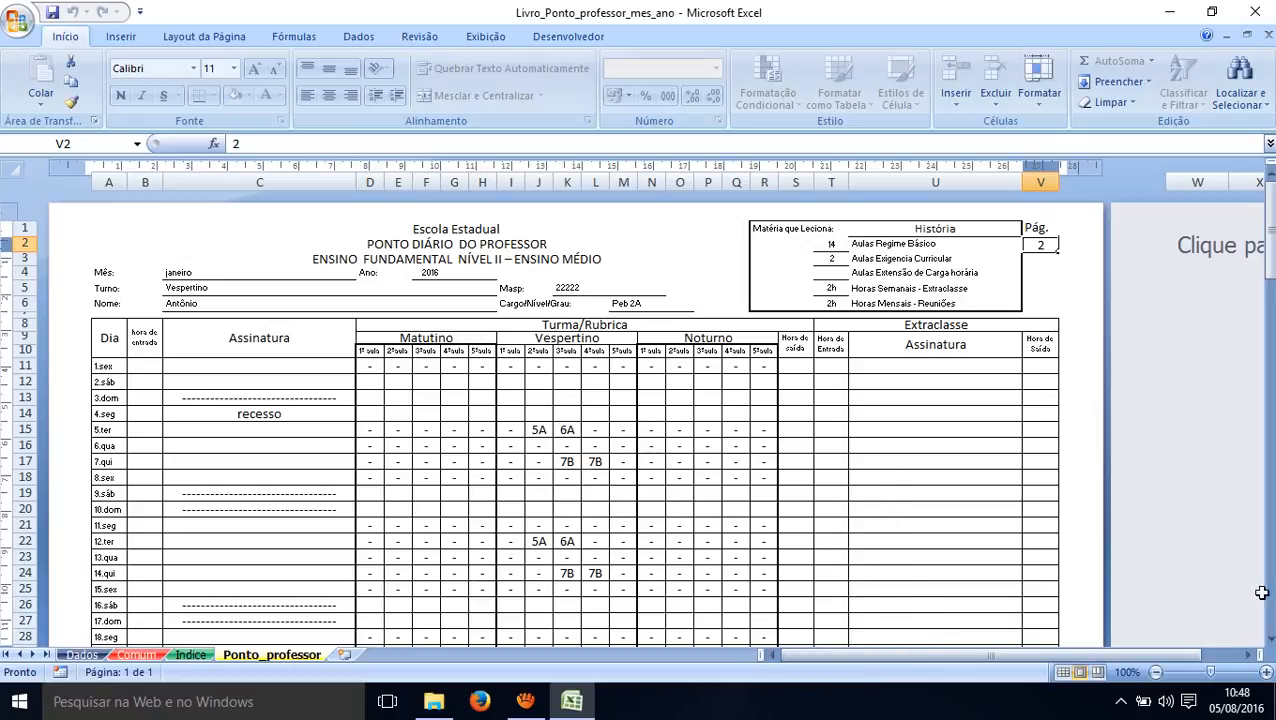
click(1268, 640)
drag(1268, 640, 1268, 640)
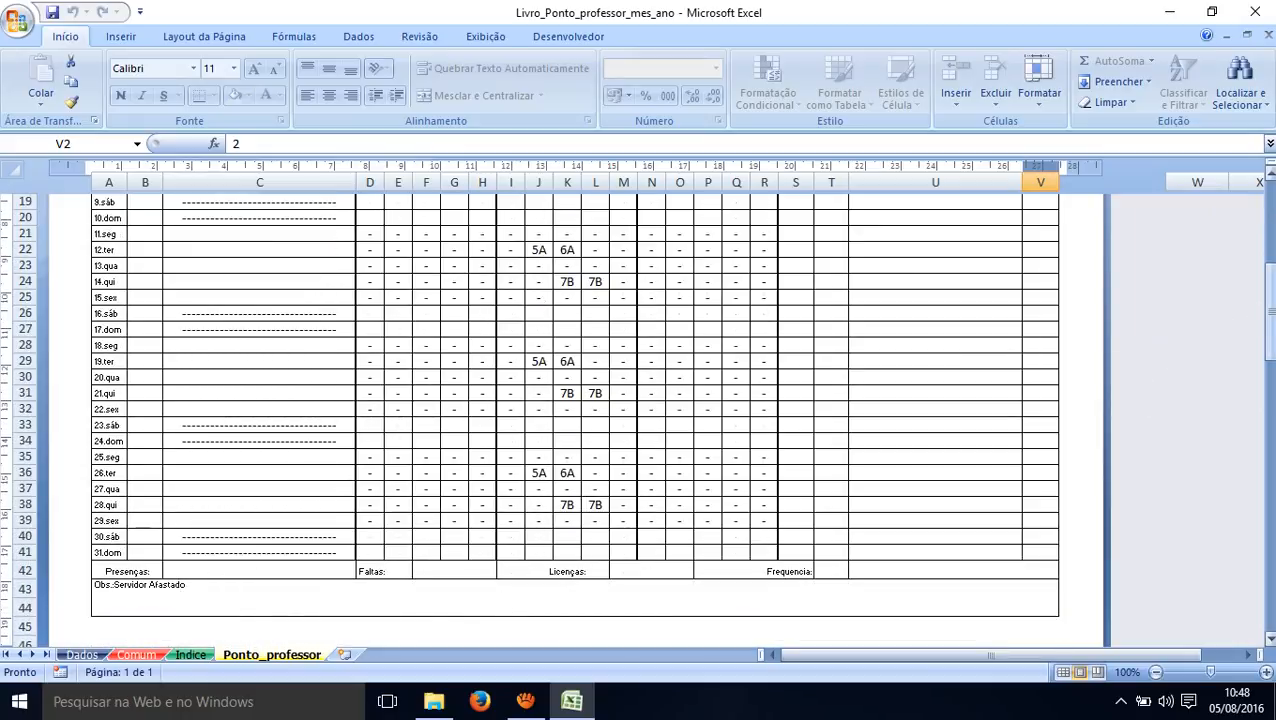
drag(1260, 313, 1262, 233)
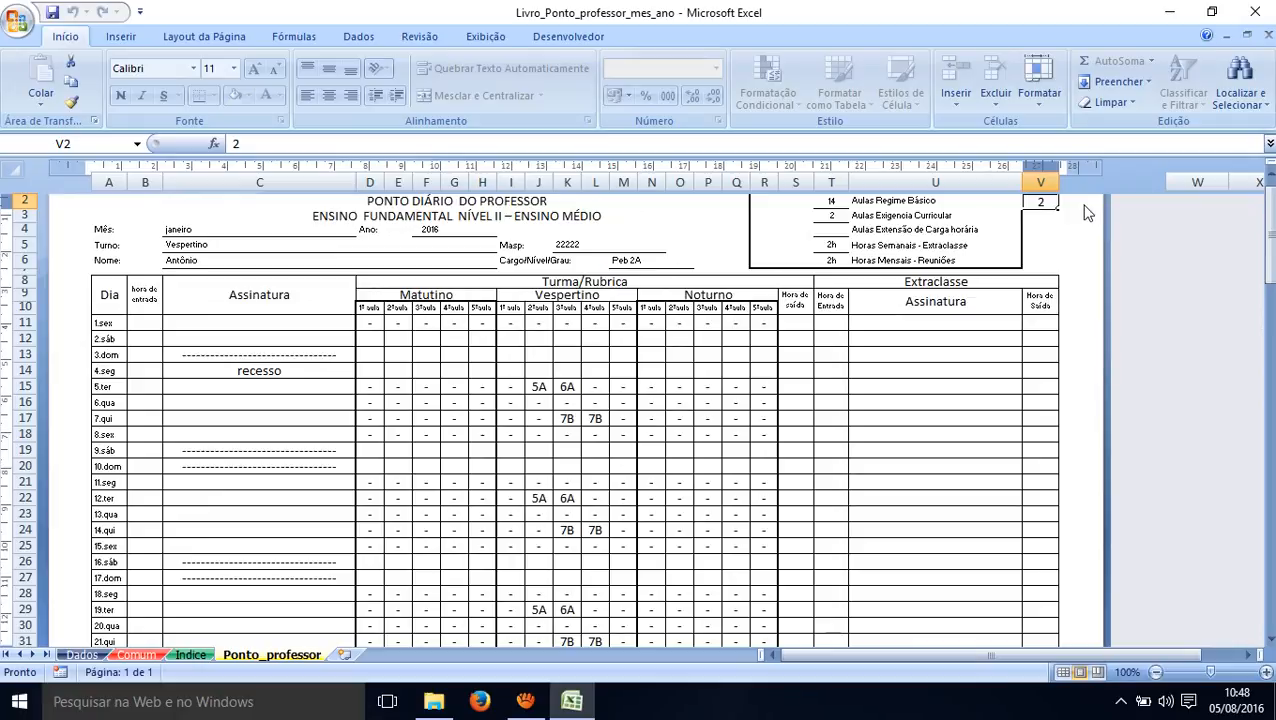
- Set Pág. in V2 to 1 and examine the first teacher's attendance form down to the observations
text(1)
key(Return)
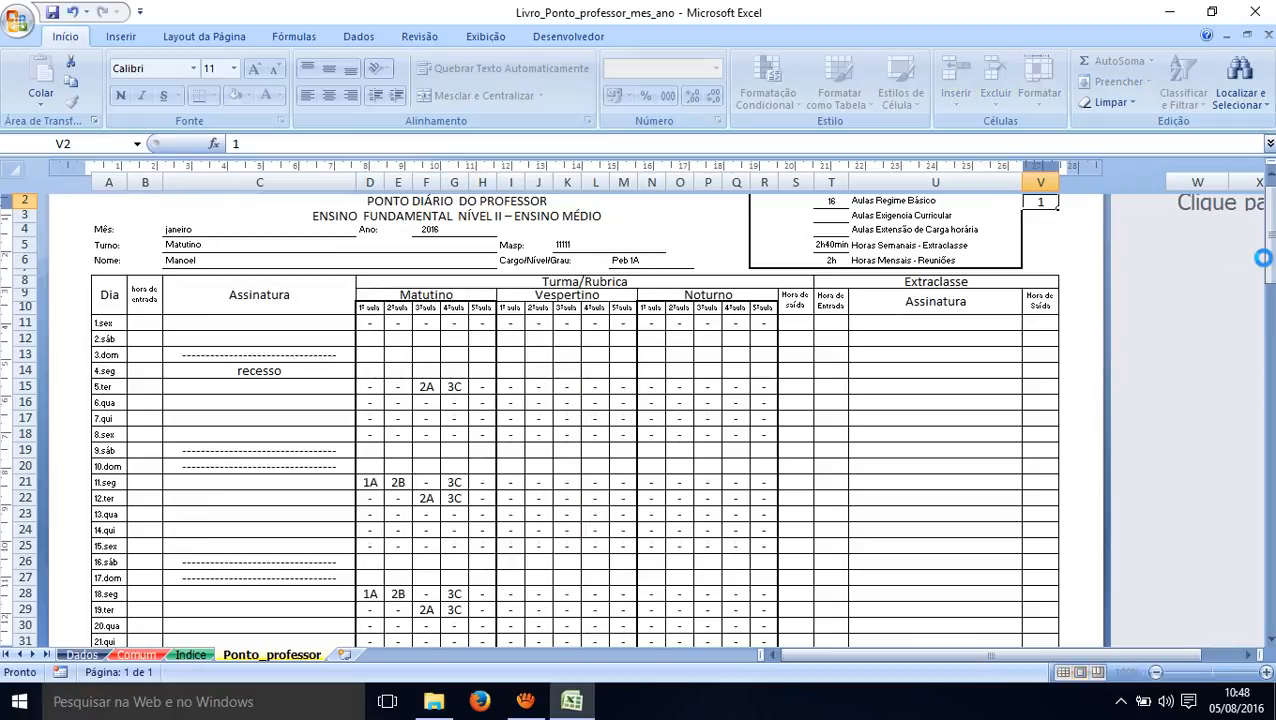
drag(1269, 252, 1270, 352)
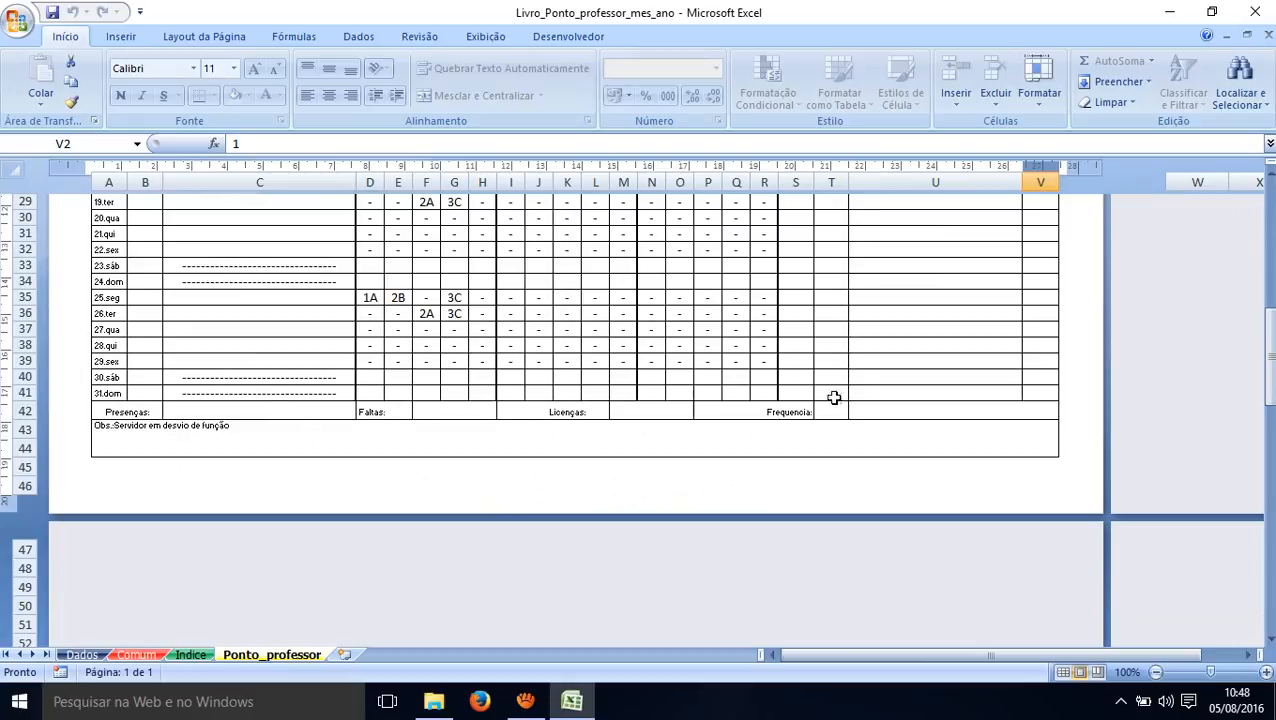
drag(1270, 366, 1268, 235)
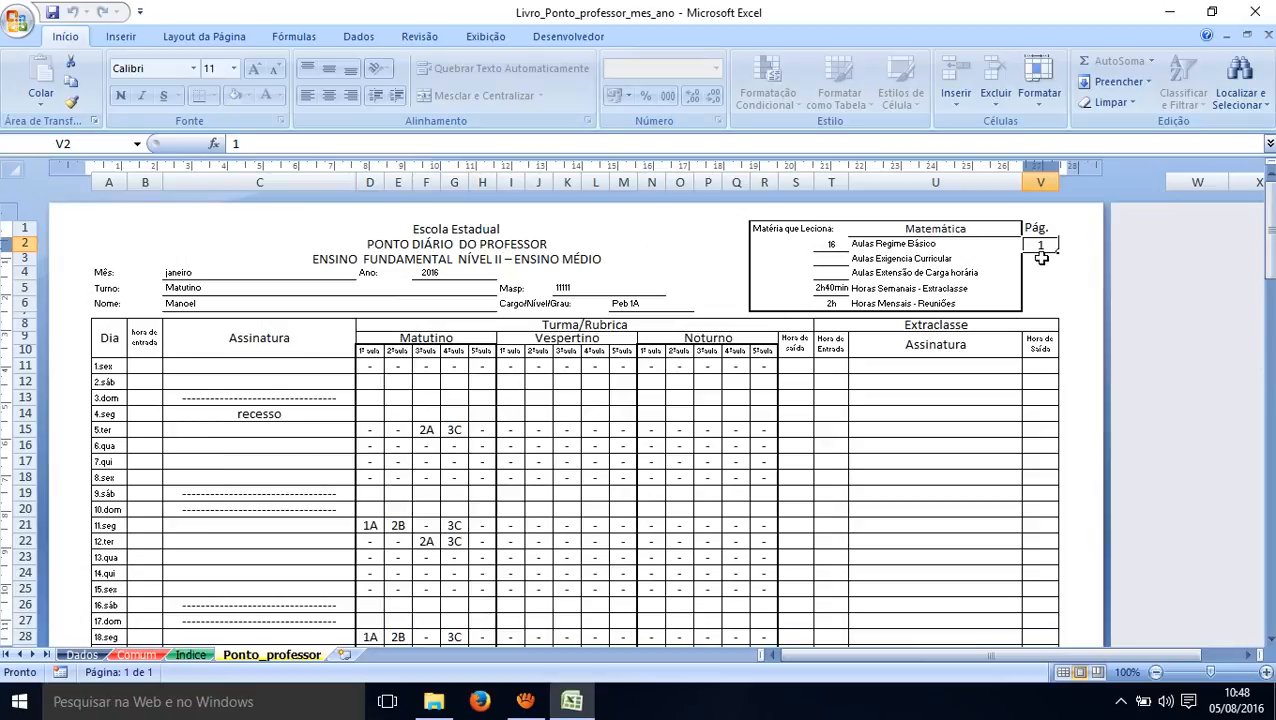
- Set the month (Mês) in B1 of the Comum sheet to agosto
click(136, 656)
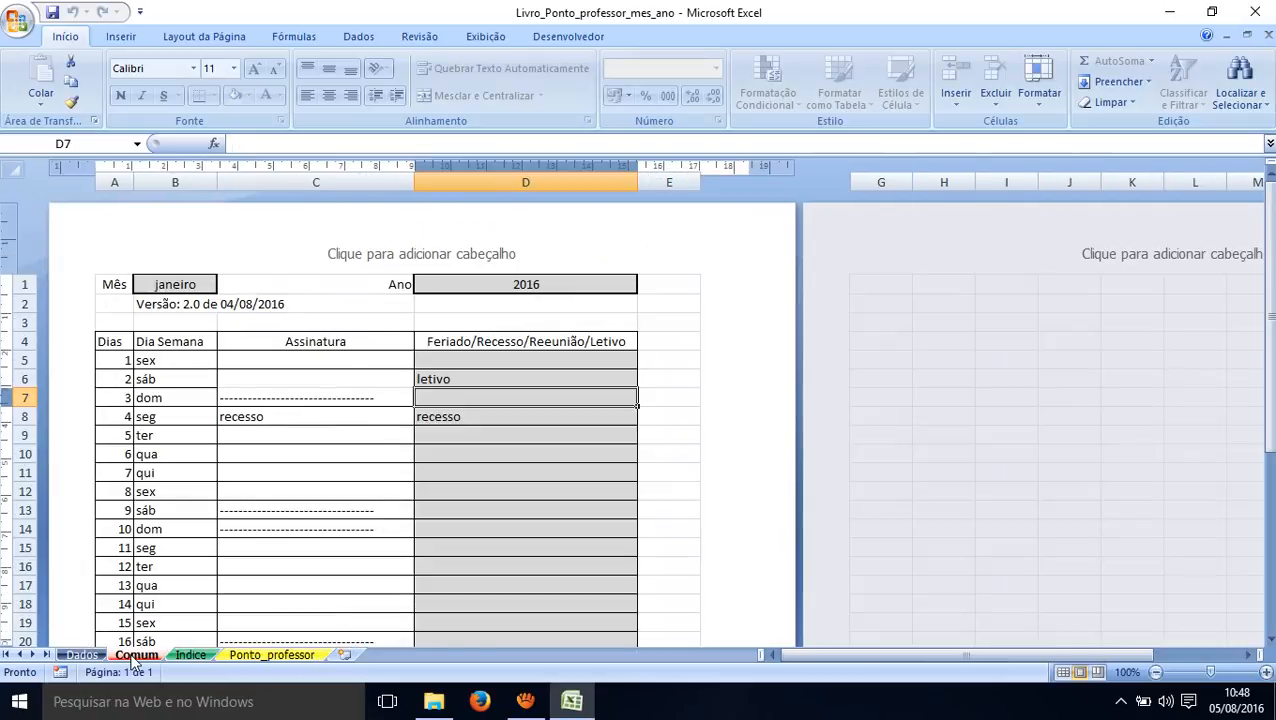
click(176, 285)
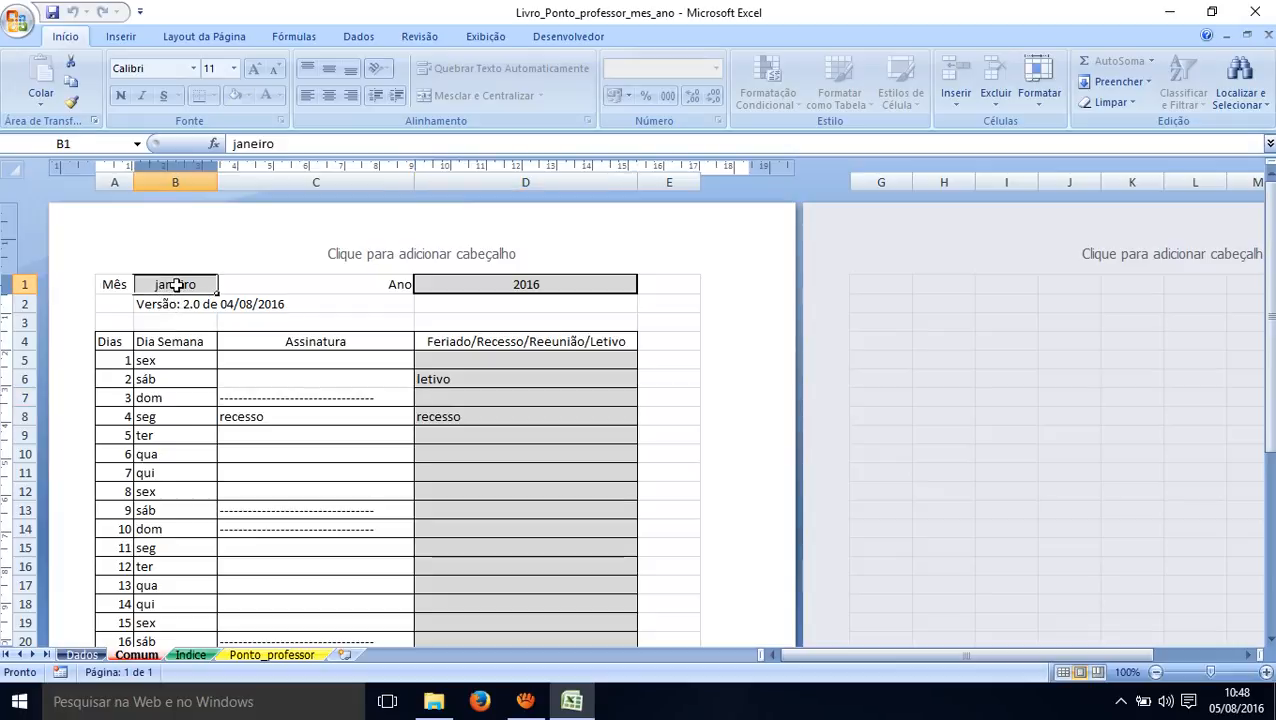
text(agosto)
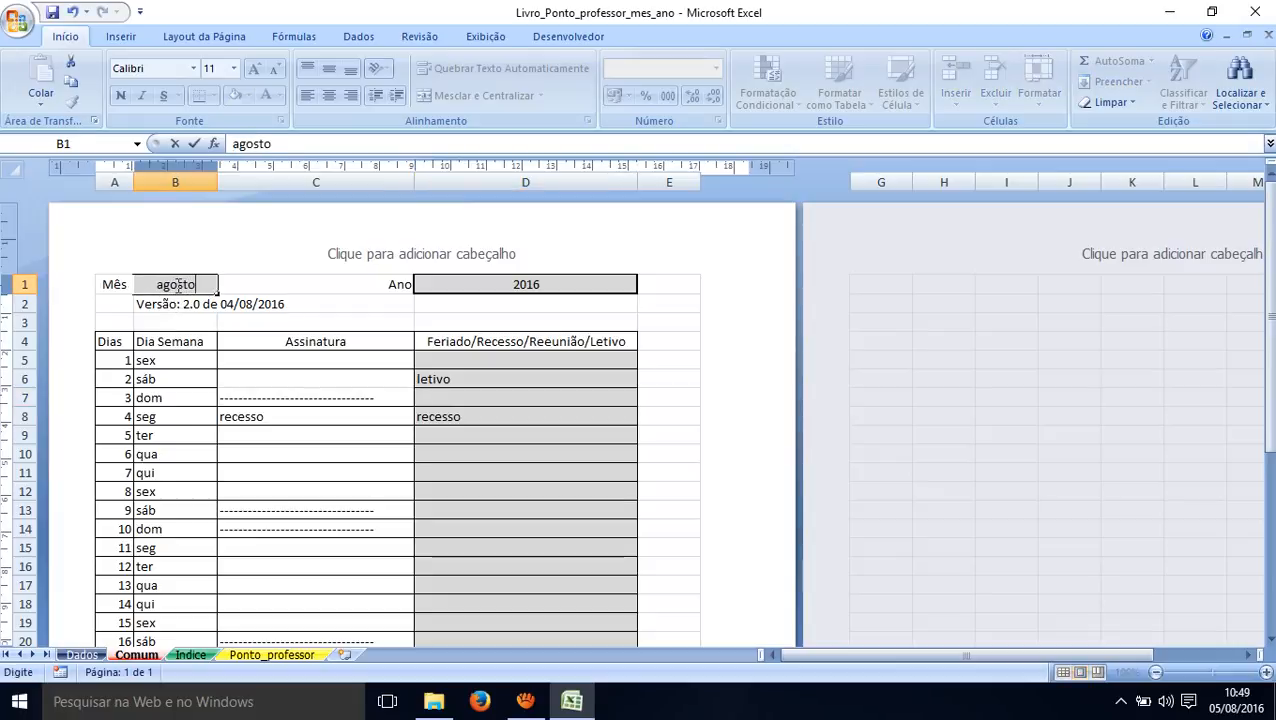
key(Return)
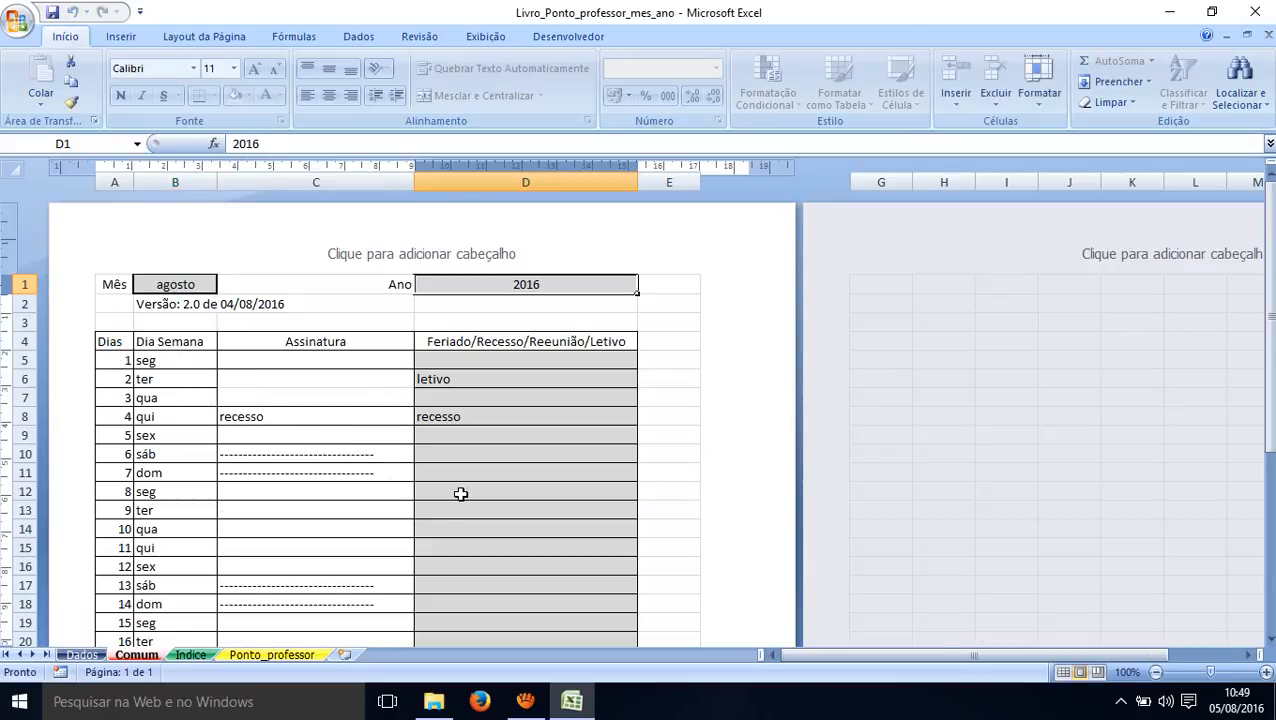
- Clear the "letivo" entry for day 2 in D6 and the "recesso" entry for day 4 in D8
click(459, 382)
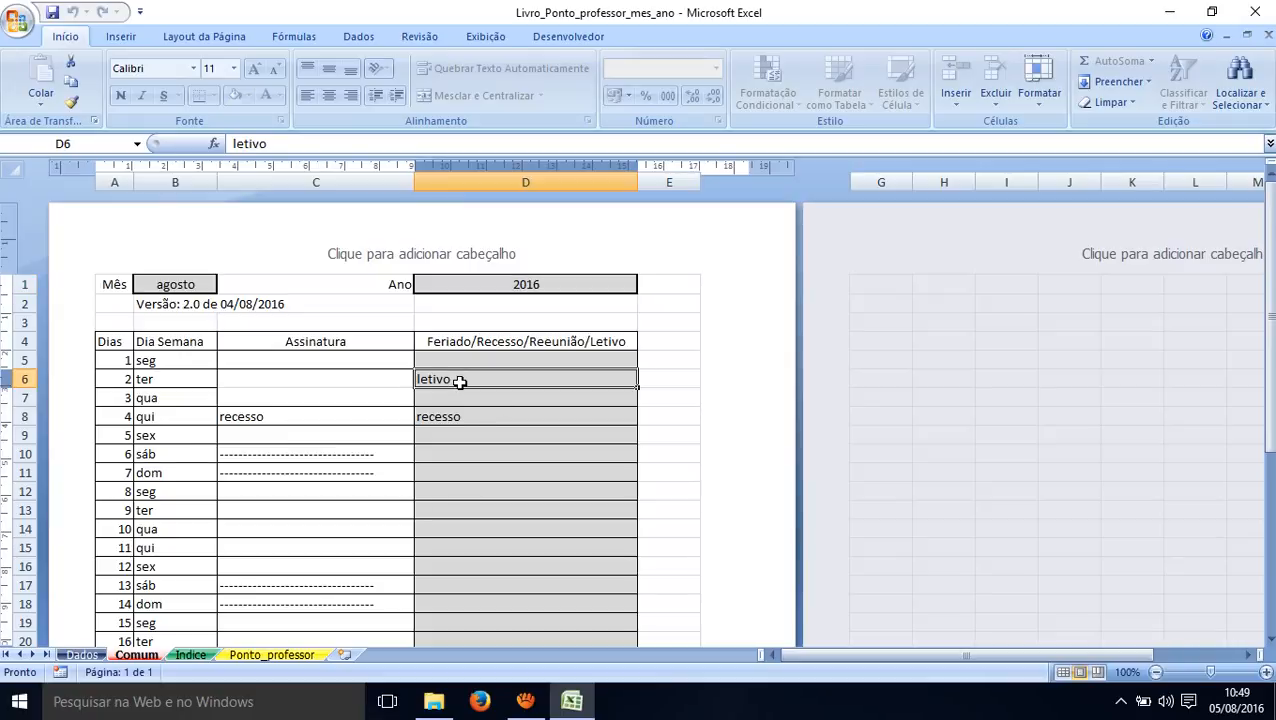
key(Delete)
key(Down)
key(Down)
key(Down)
key(Down)
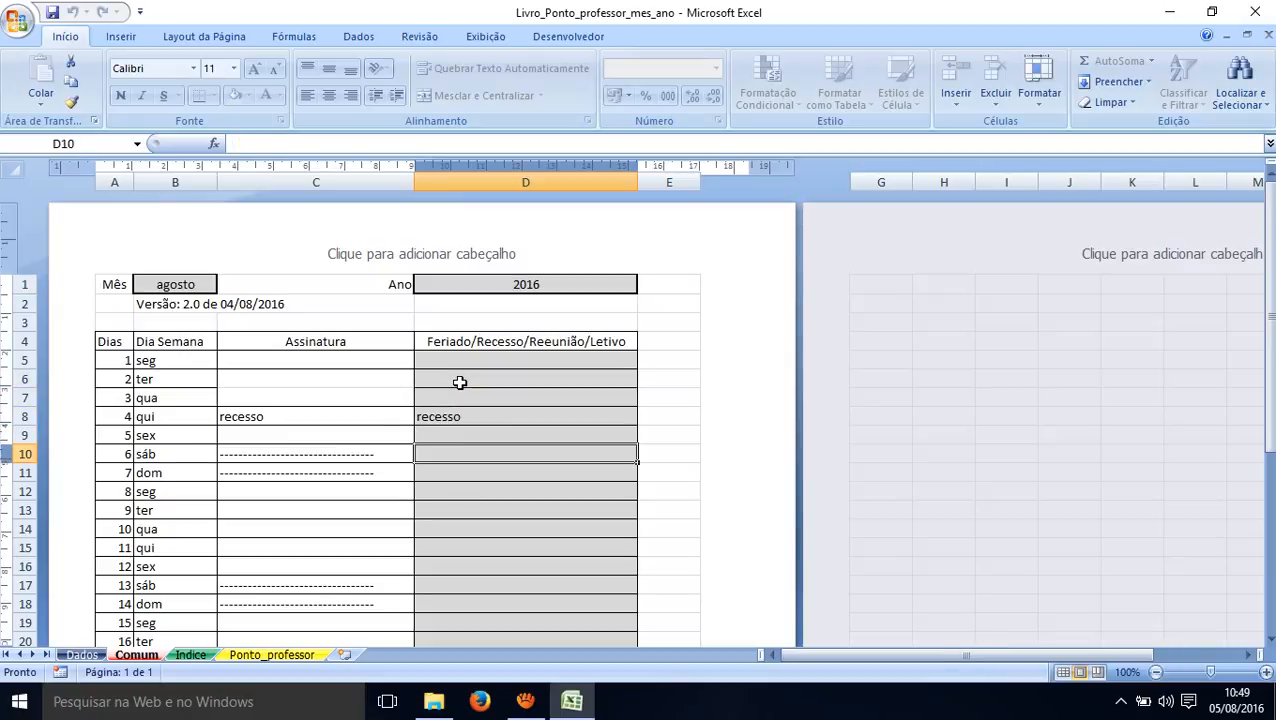
key(Up)
key(Up)
key(Delete)
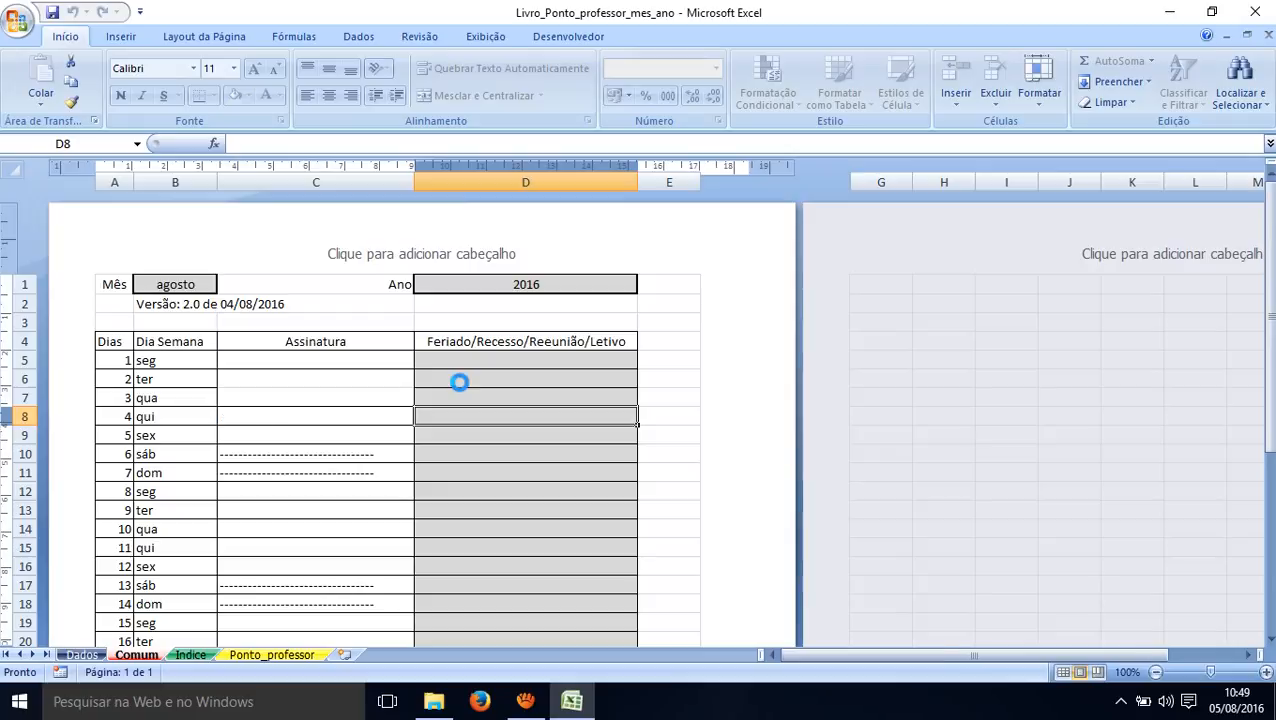
- Examine the Indice sheet's page list of teachers and its month and year title
click(191, 655)
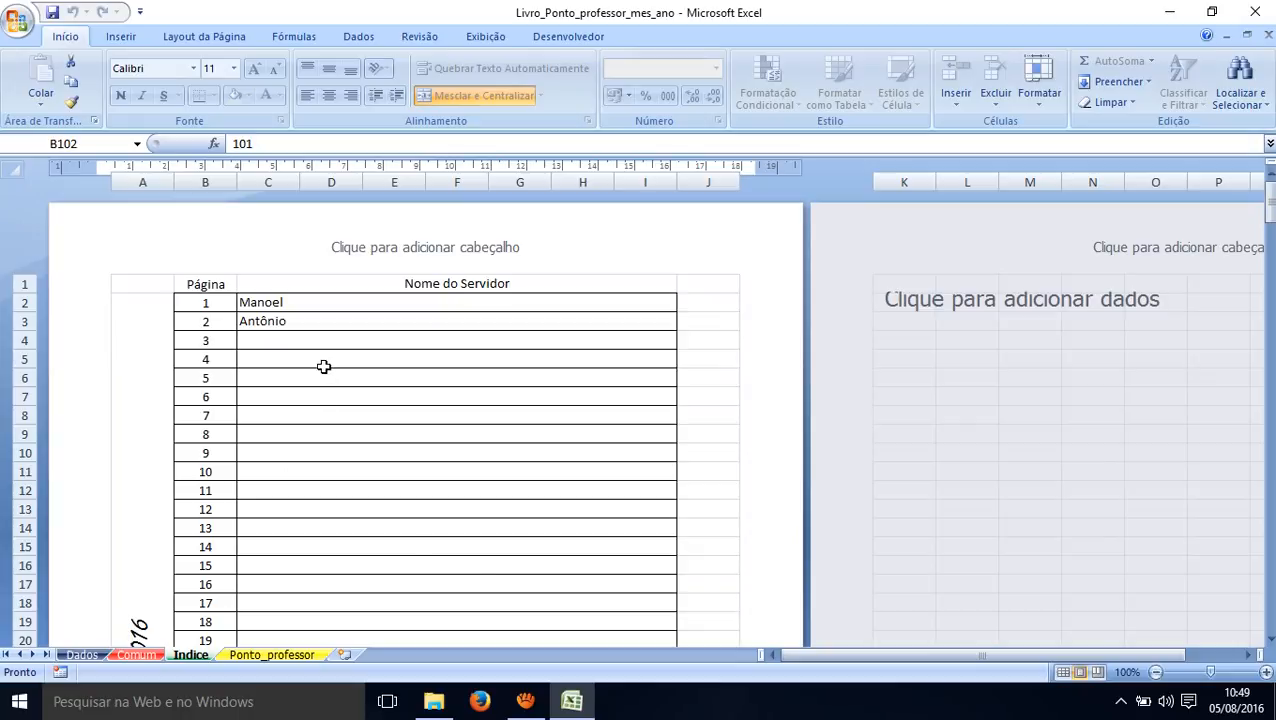
click(1270, 640)
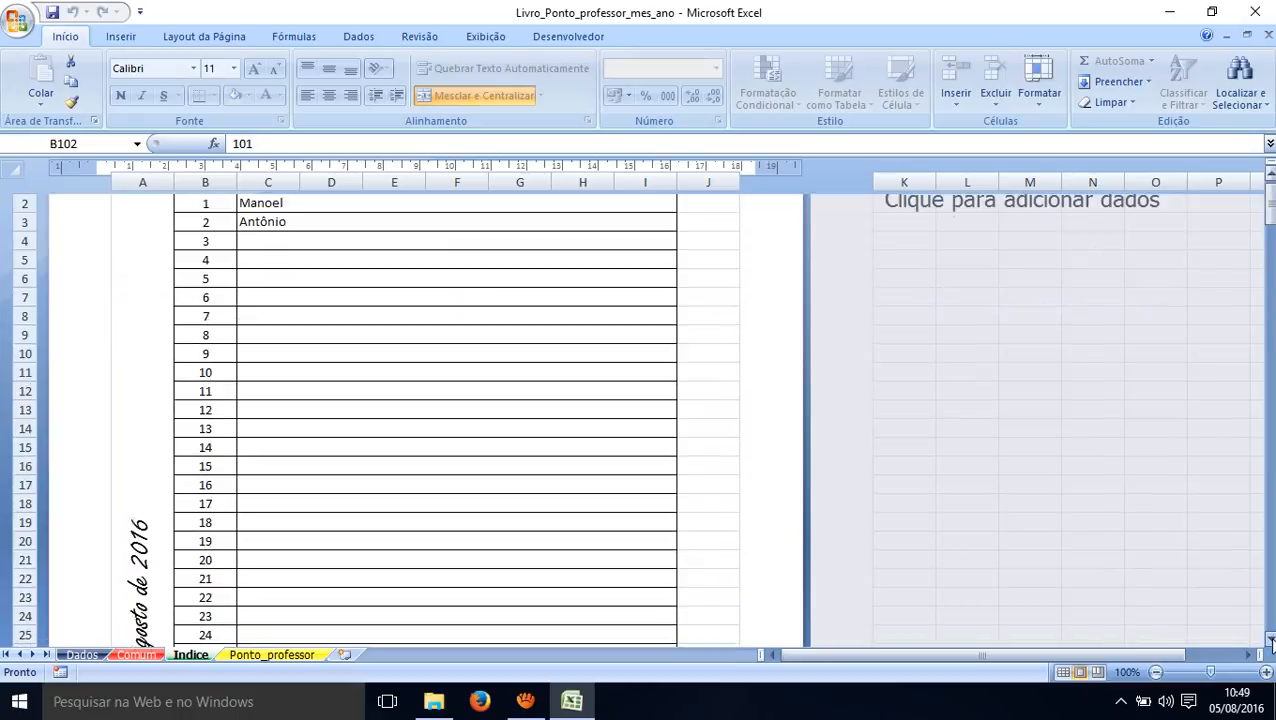
click(1271, 640)
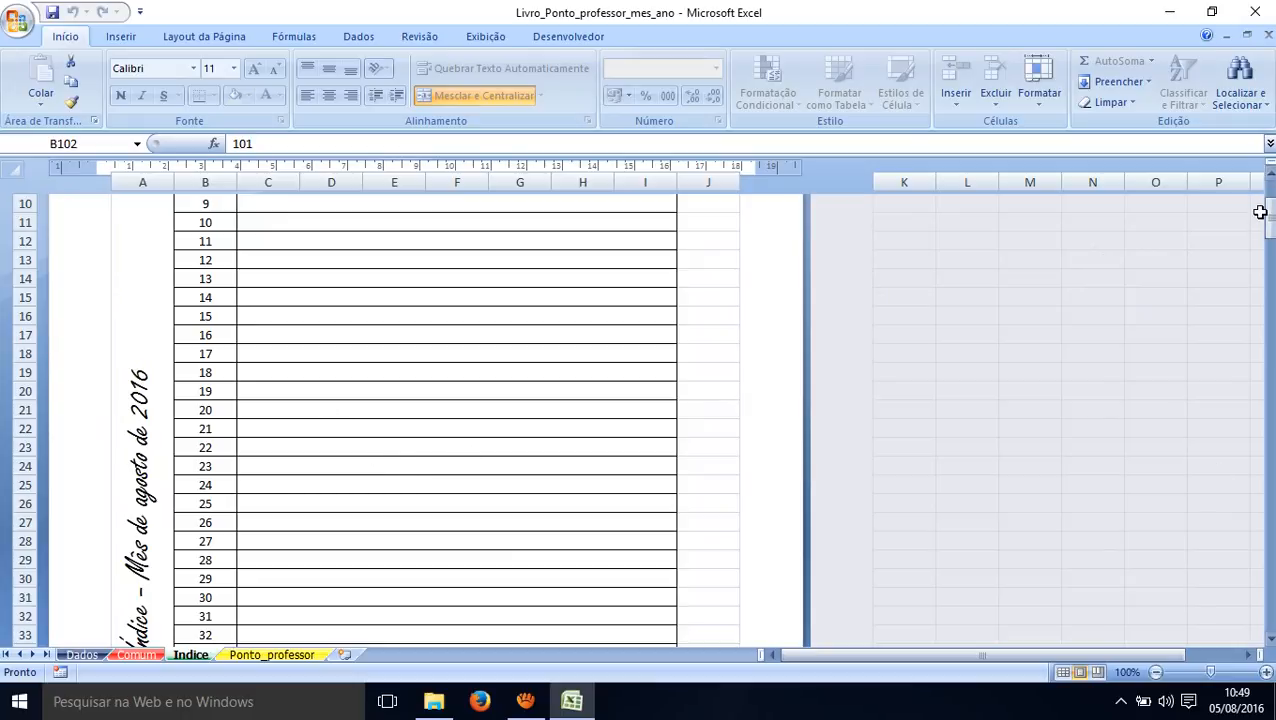
drag(1264, 212, 1265, 198)
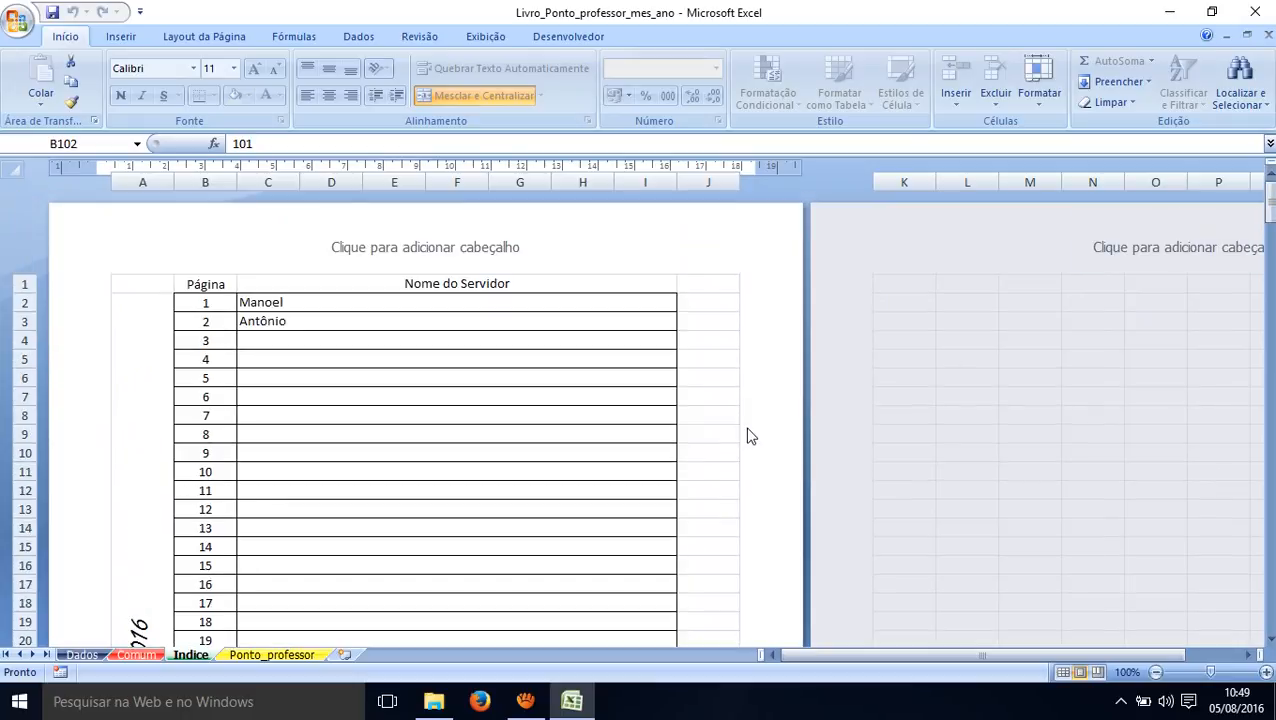
- Set Pág. in V2 of the Ponto_professor sheet to 2 to display the second teacher's attendance form
click(263, 658)
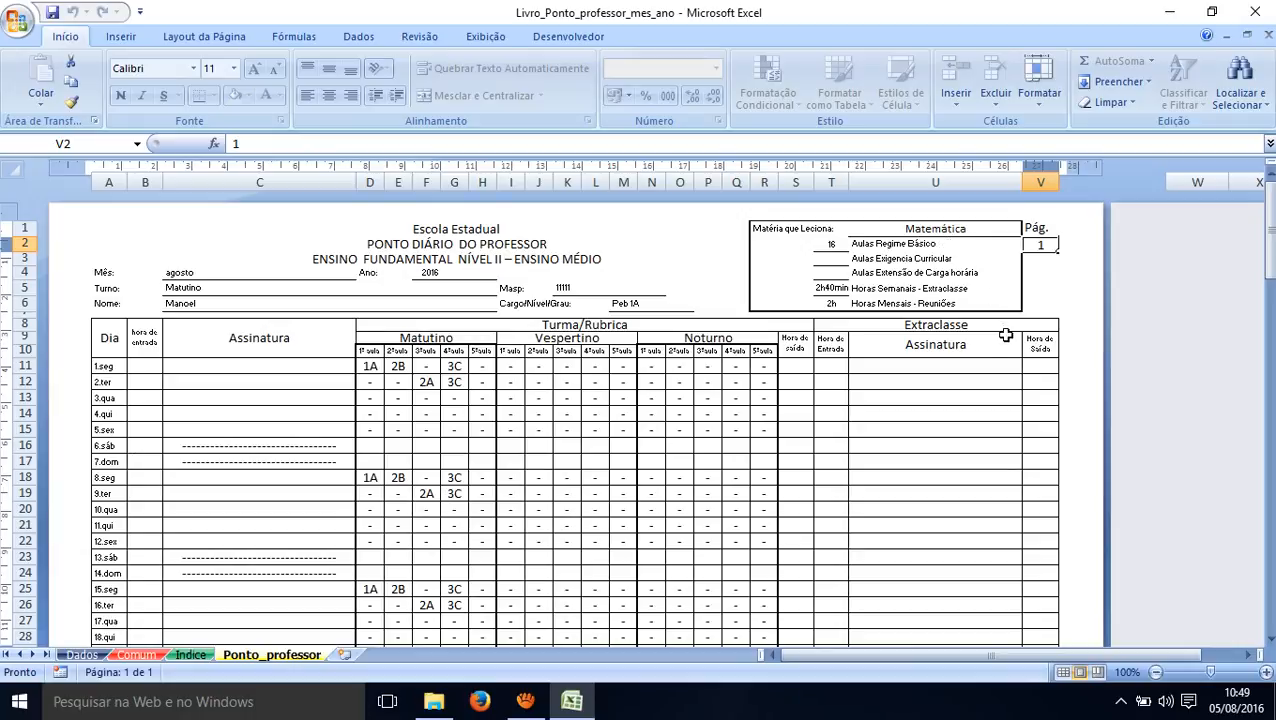
text(2)
key(ctrl+Return)
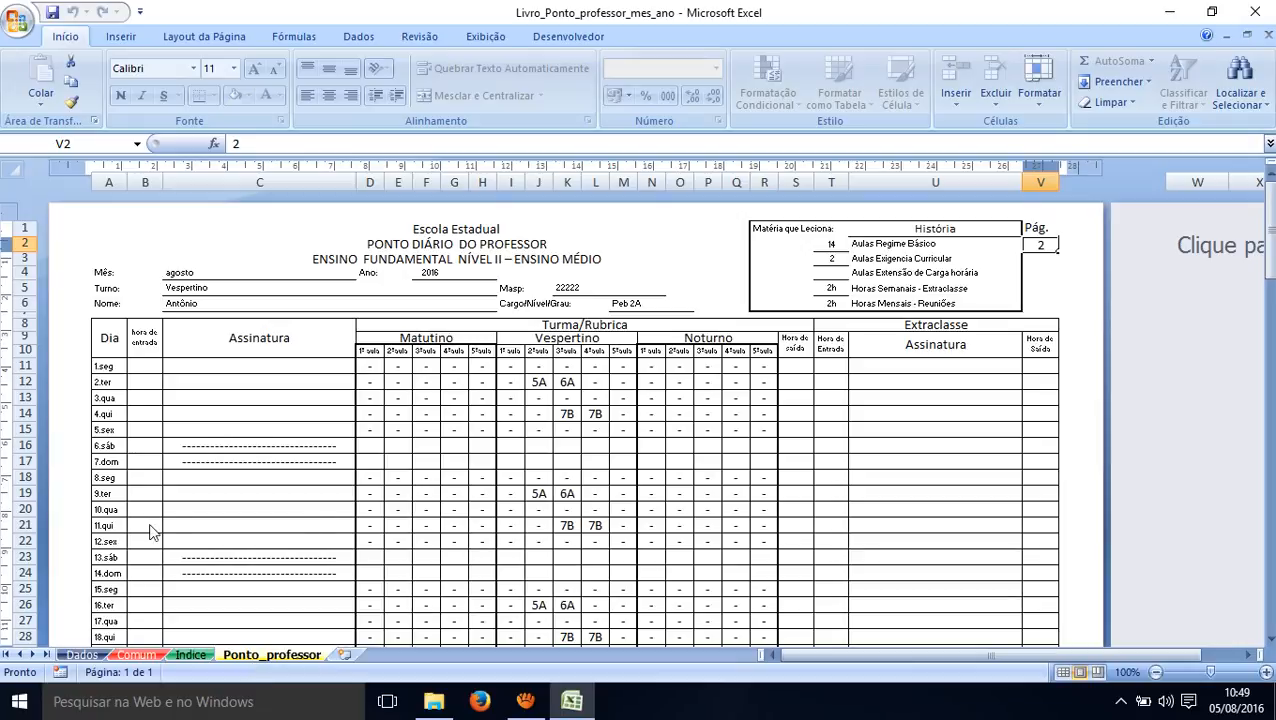
- Insert a blank row at row 4 of the Dados sheet, between the first and second teachers
click(82, 655)
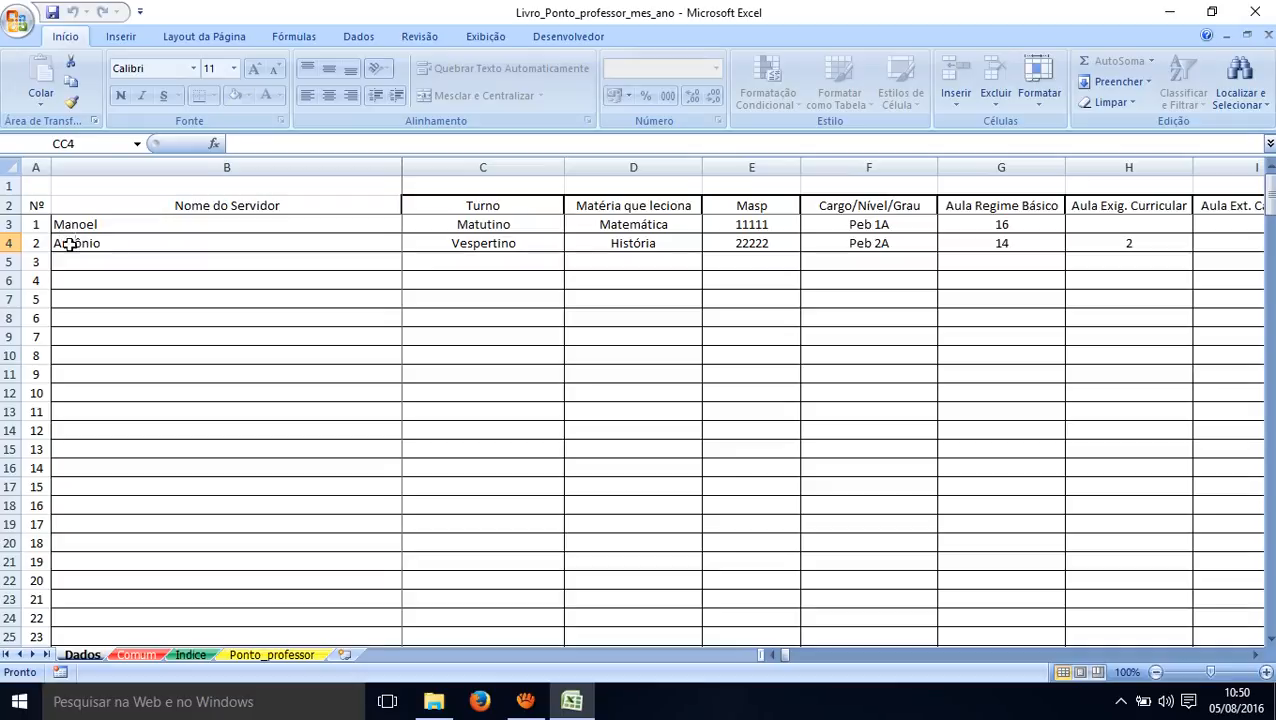
right_click(6, 243)
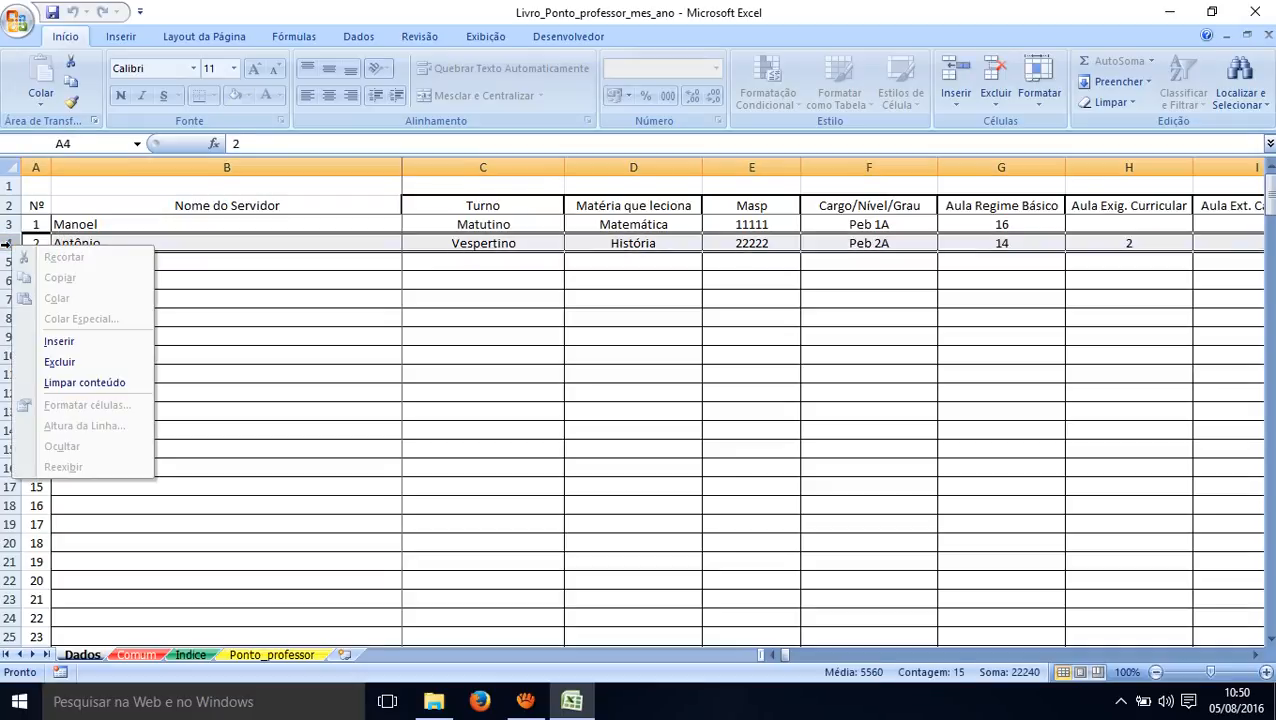
click(4, 240)
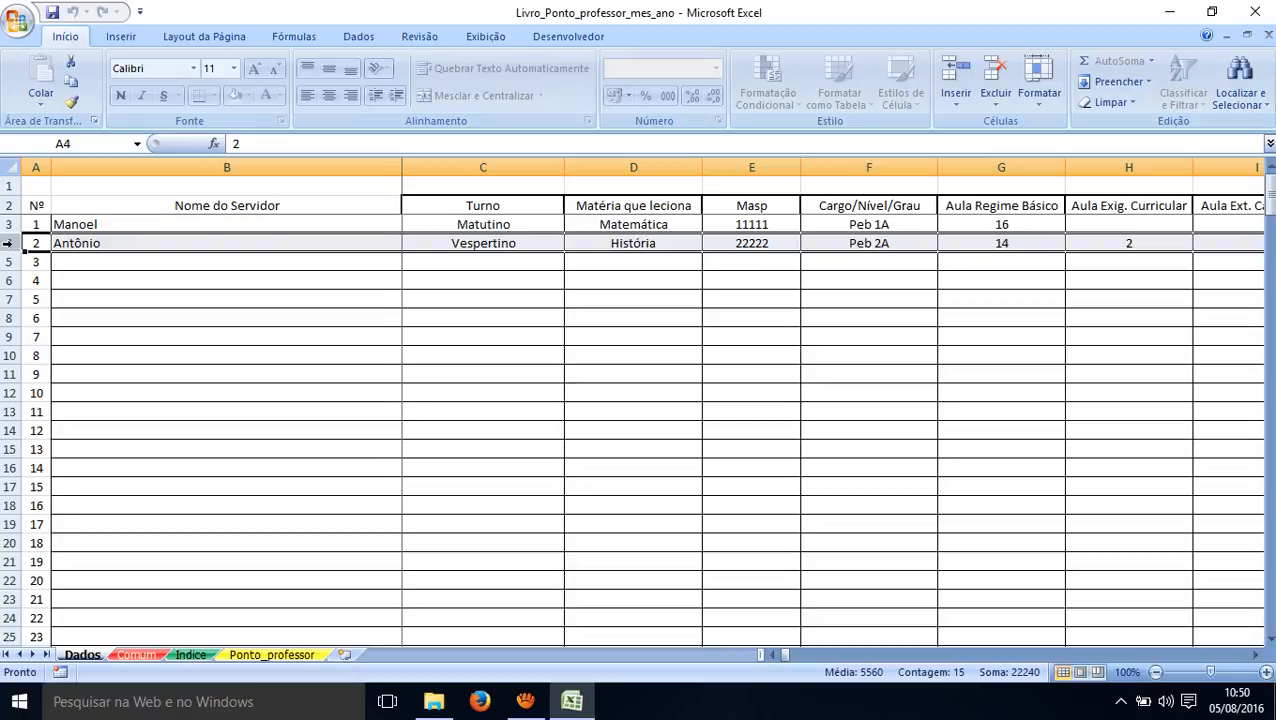
right_click(8, 243)
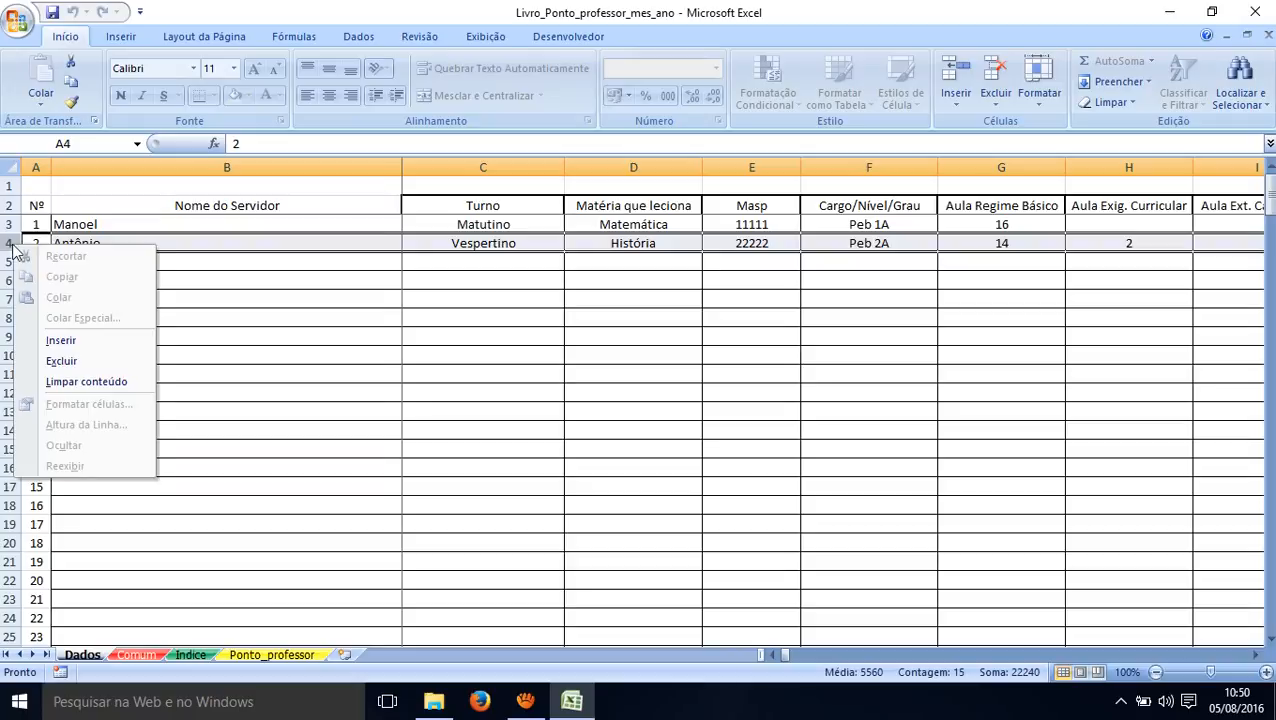
click(61, 341)
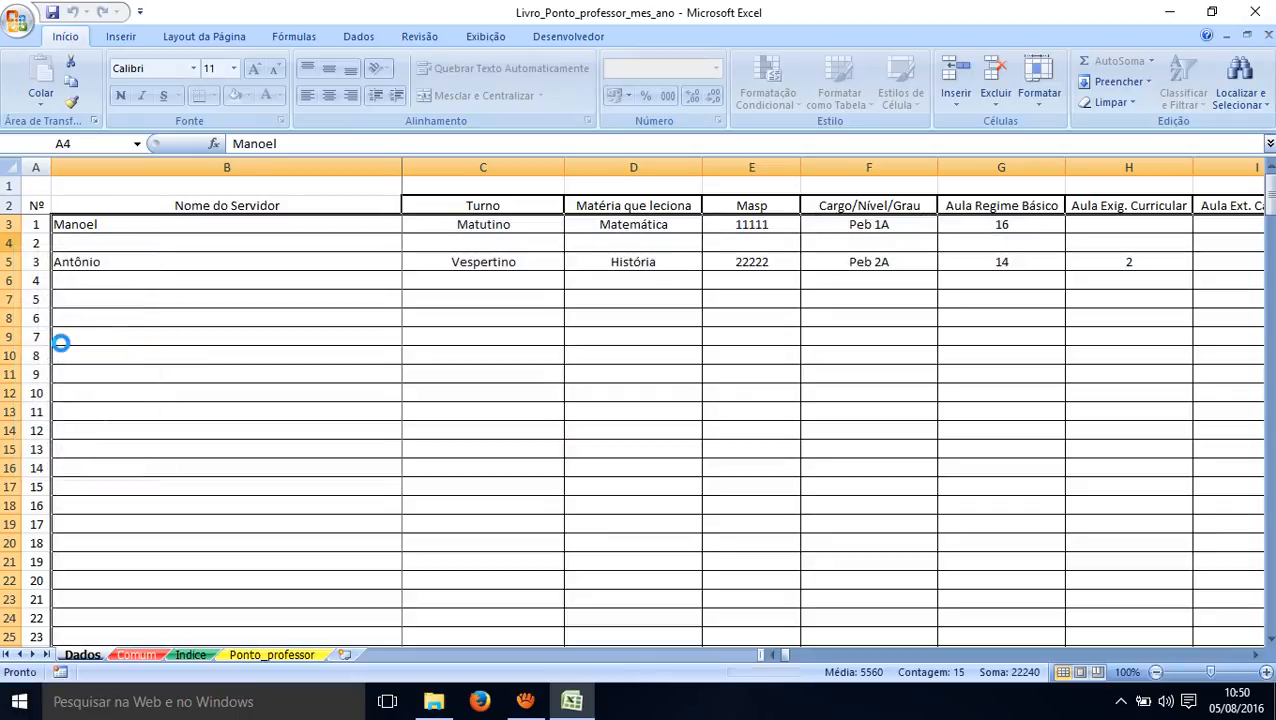
click(98, 242)
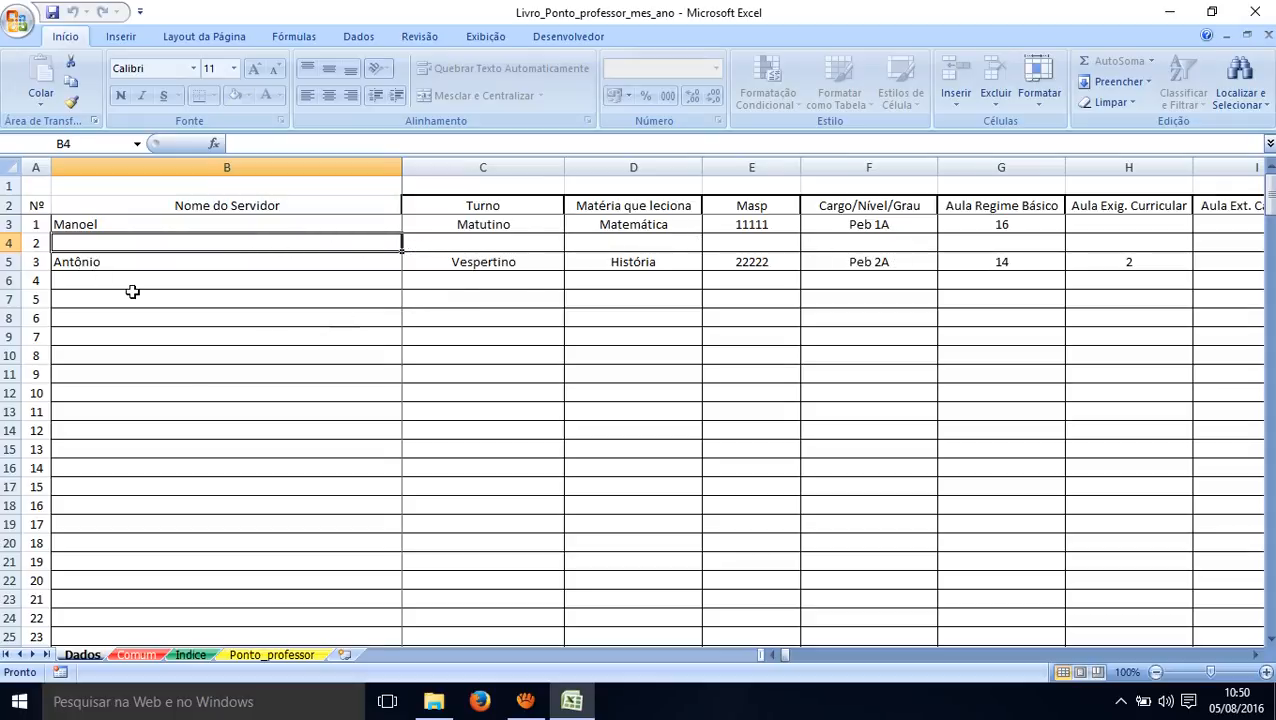
click(9, 281)
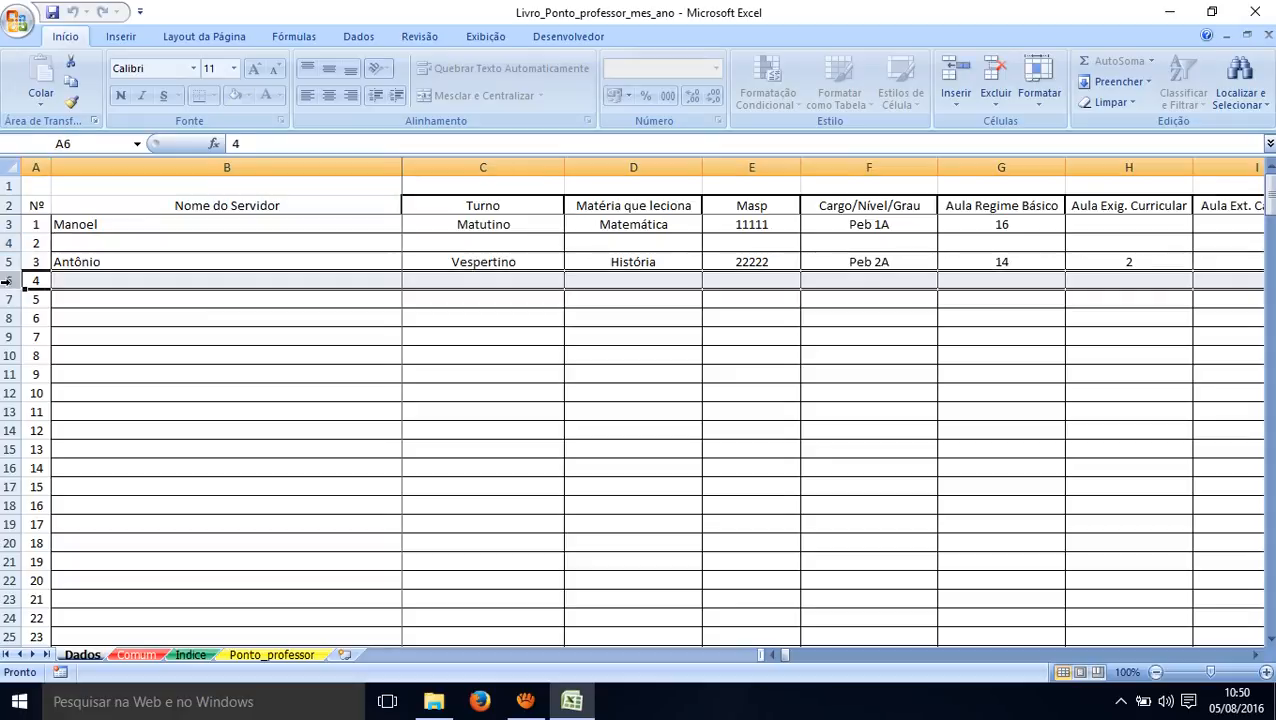
right_click(9, 281)
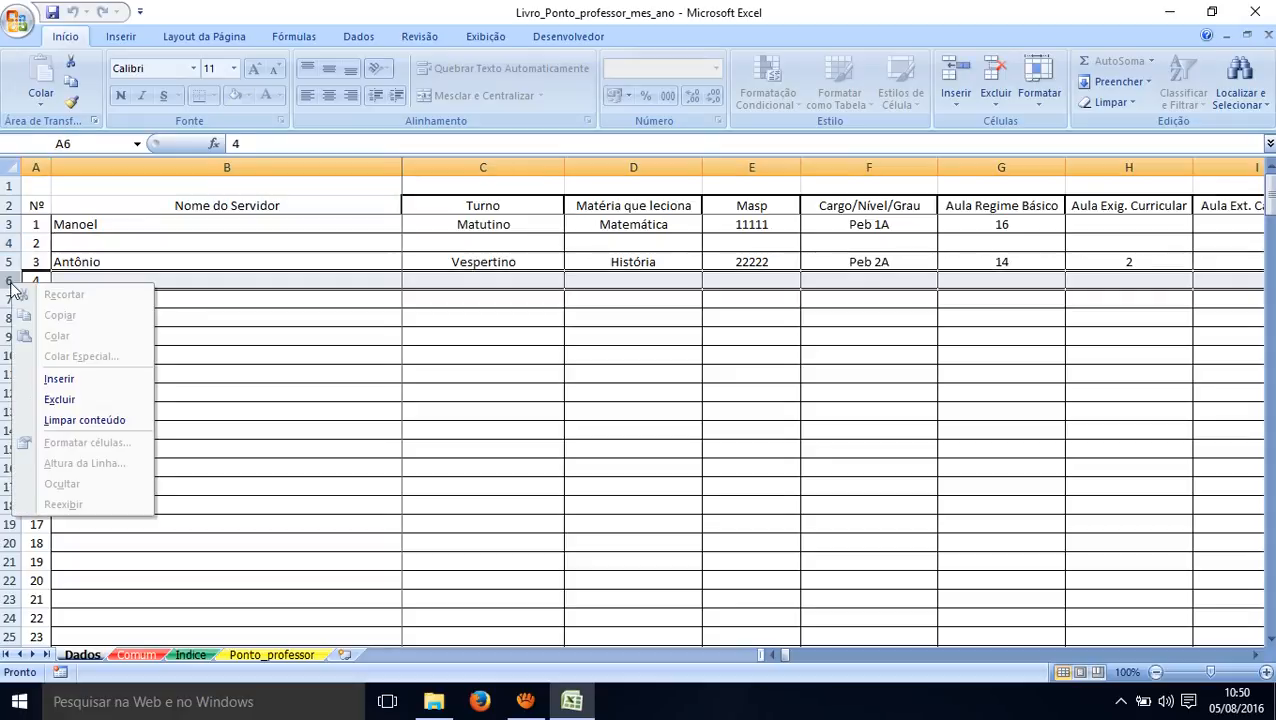
click(12, 281)
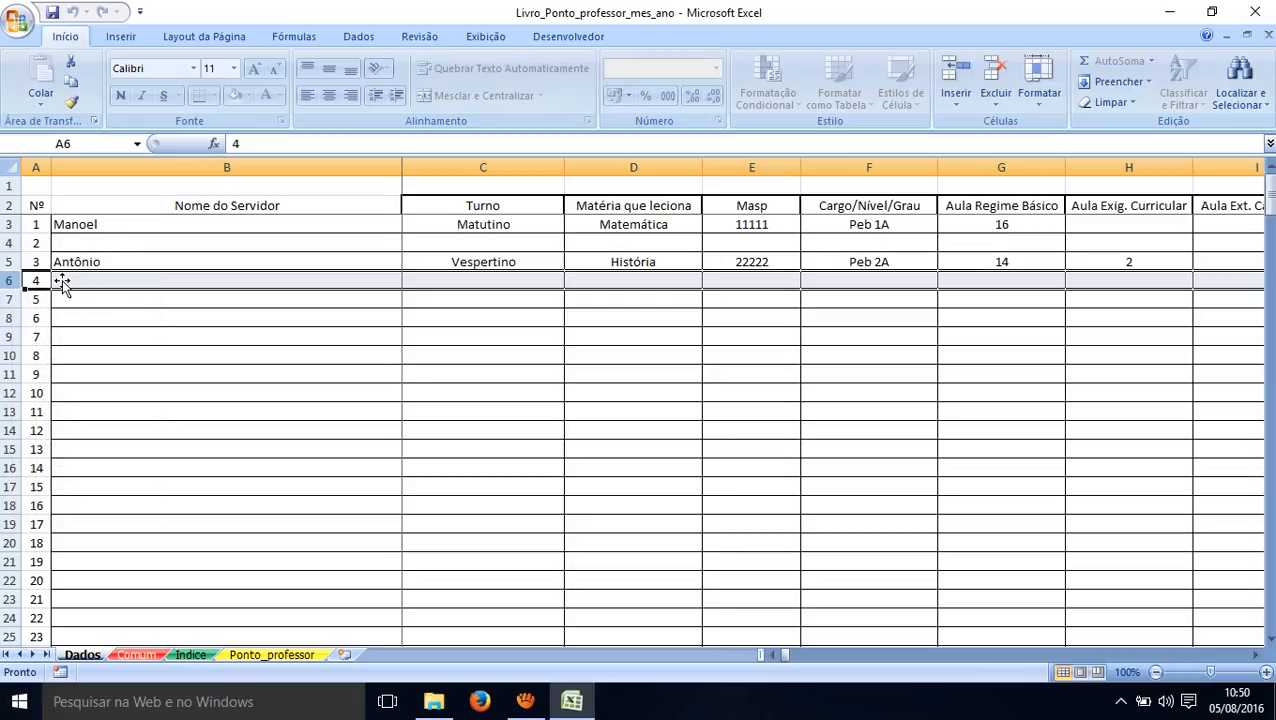
- Delete row 5 of the Dados sheet, containing the Vespertino História teacher's data
click(10, 261)
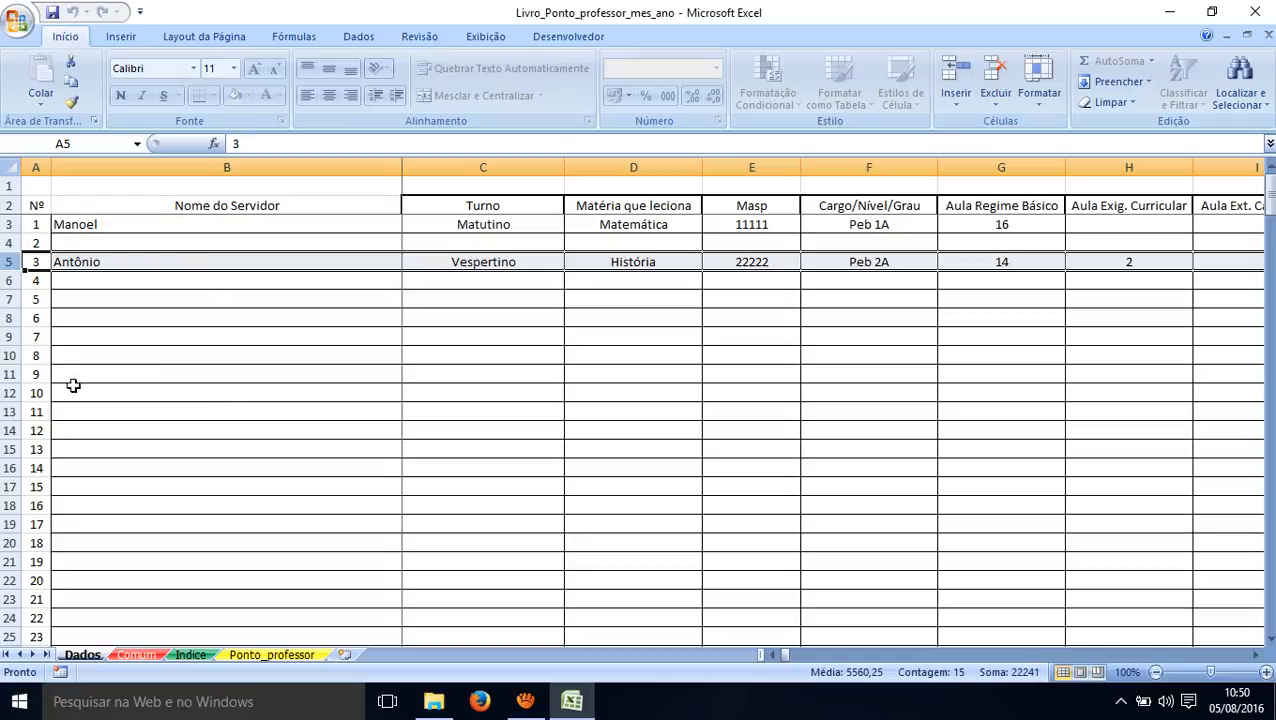
right_click(8, 261)
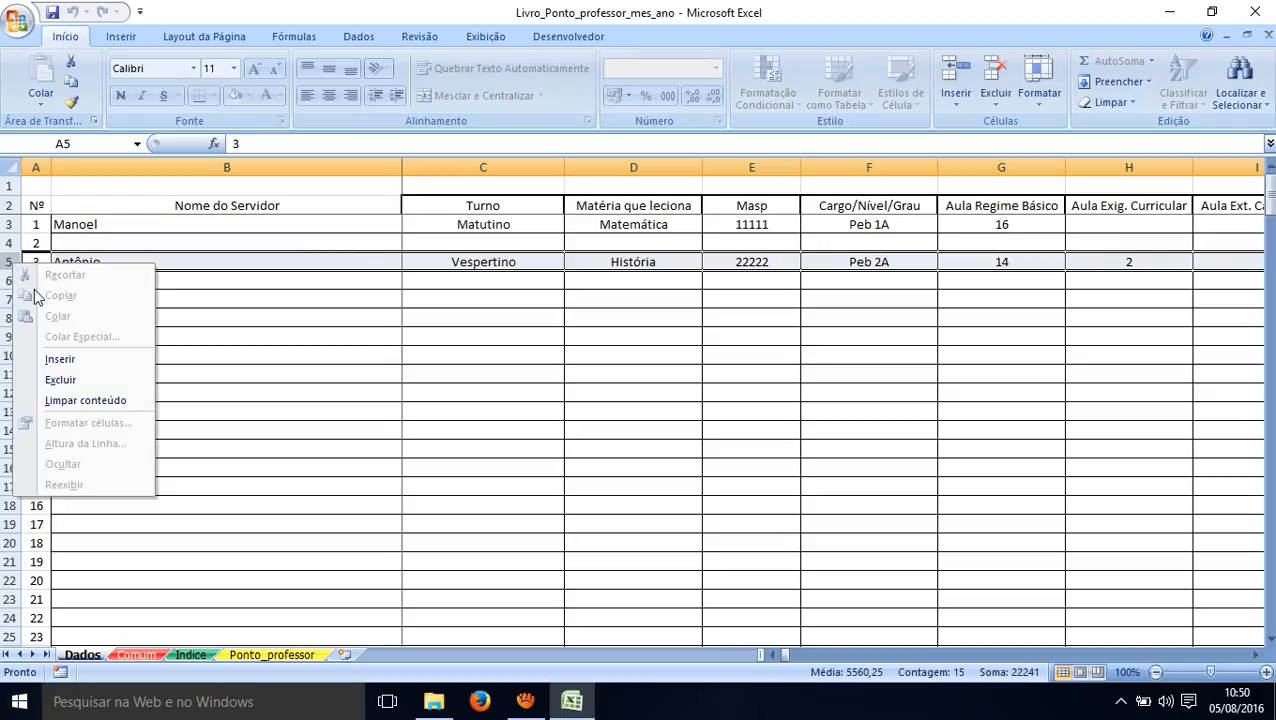
click(60, 380)
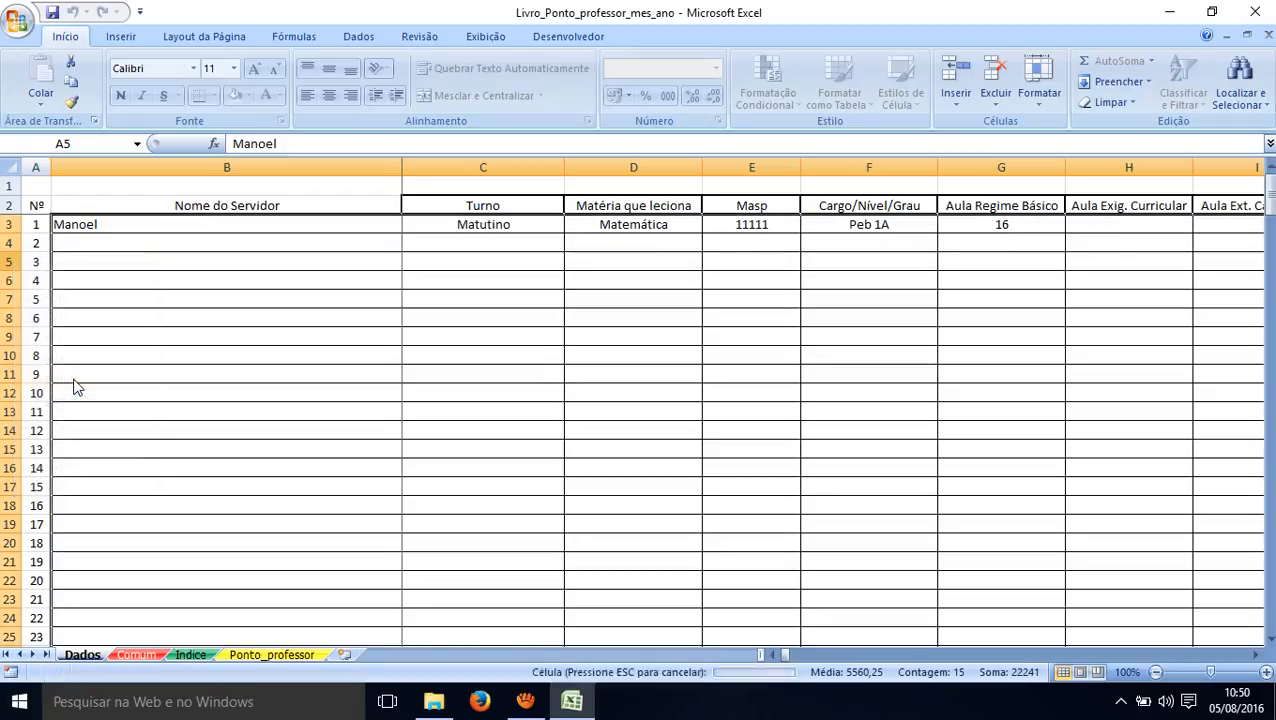
click(158, 242)
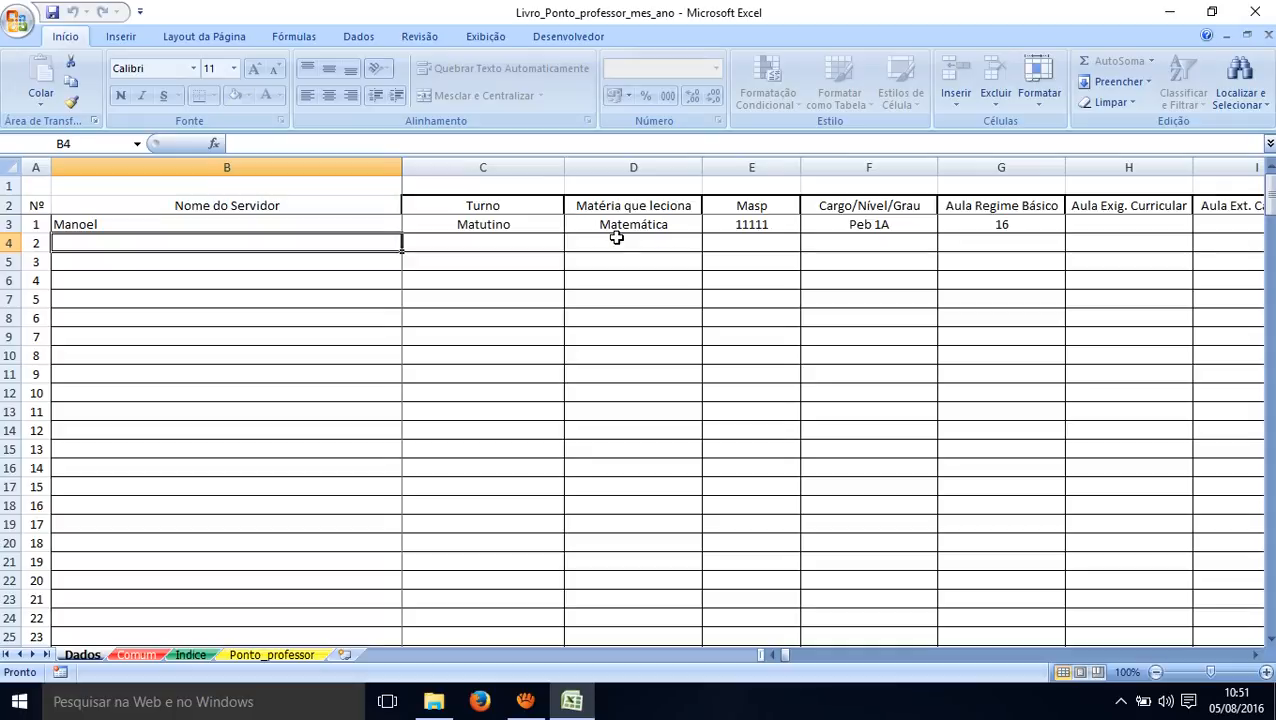
- Set Pág. in V2 of the Ponto_professor sheet to 1 to display the first teacher's attendance form
click(278, 656)
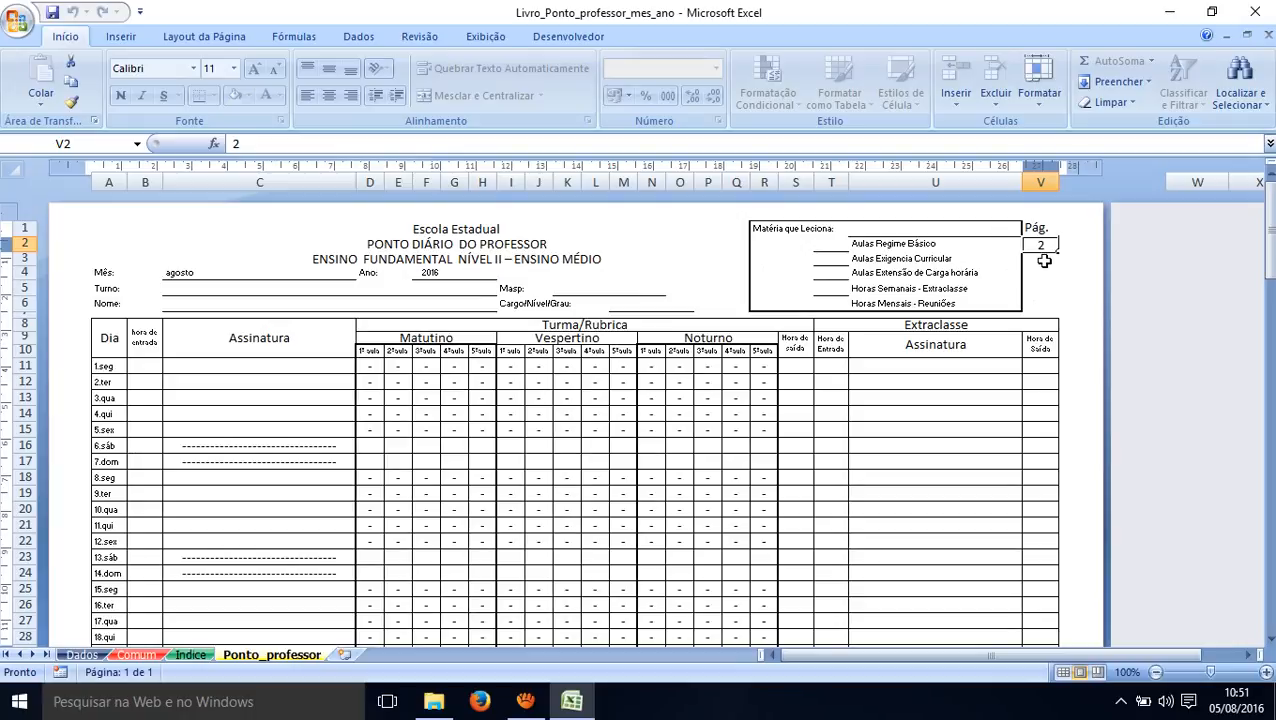
text(1)
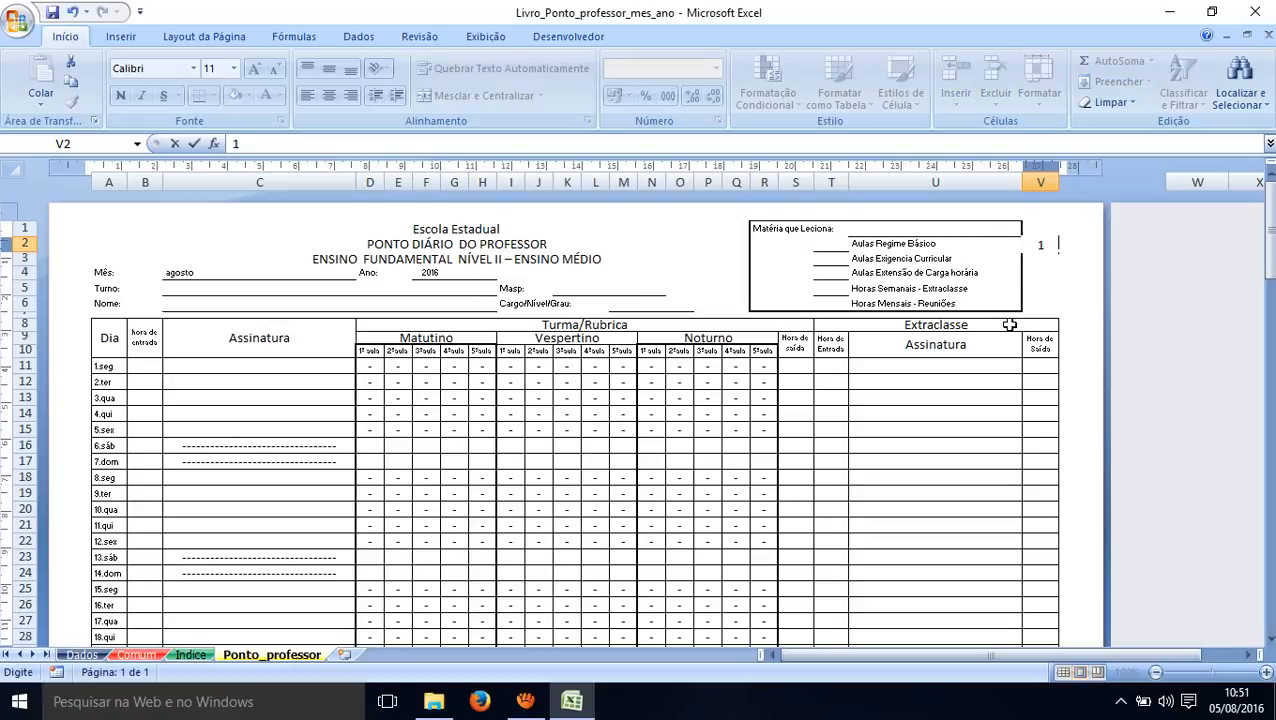
key(Return)
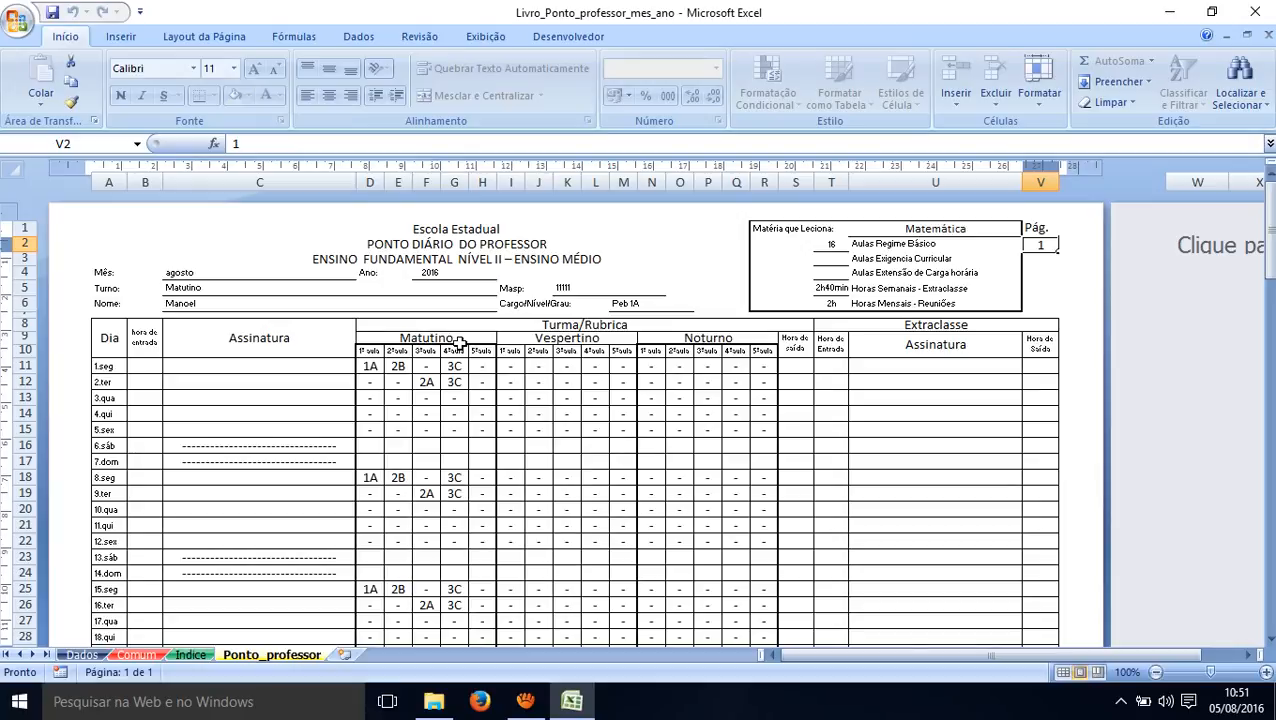
click(525, 701)
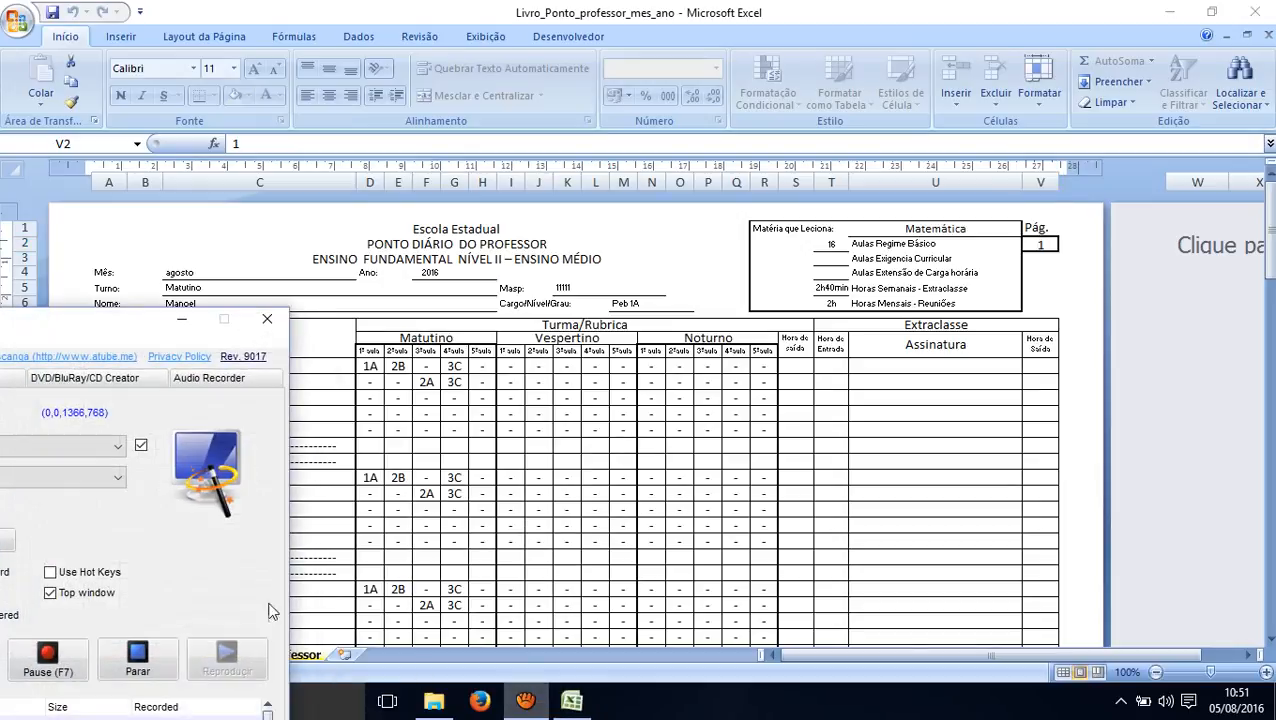